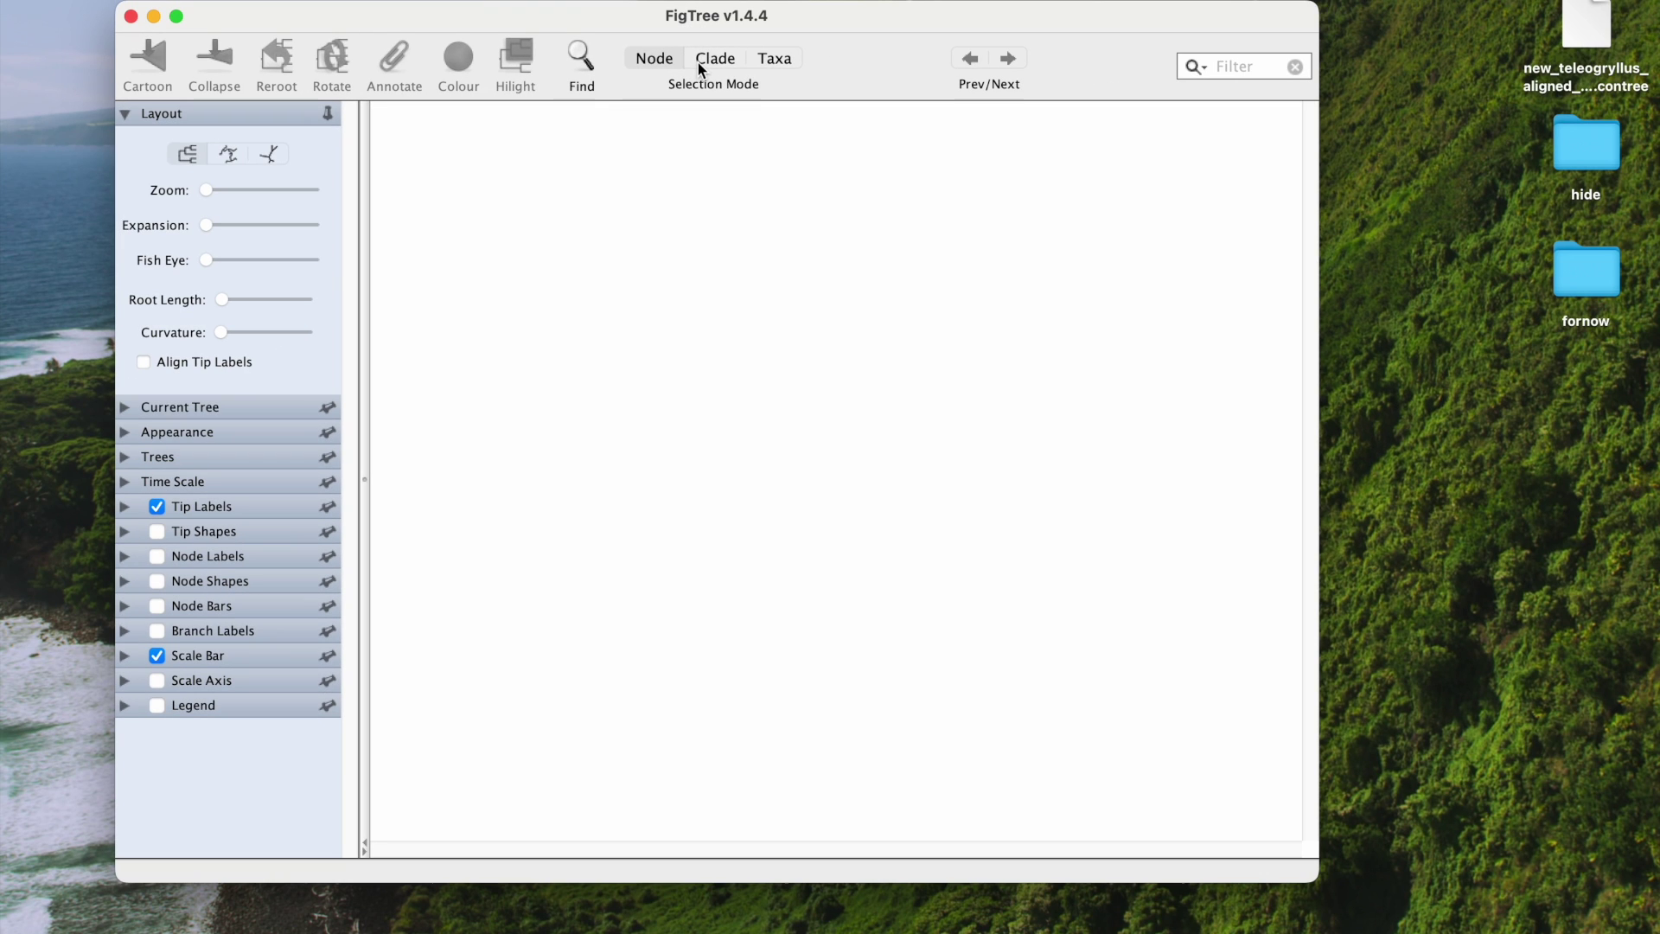
- Open new_teleogryllus_aligned_trimmed.fasta.contree from the Desktop, keeping 'label' as the node value name
left_click(201, 1)
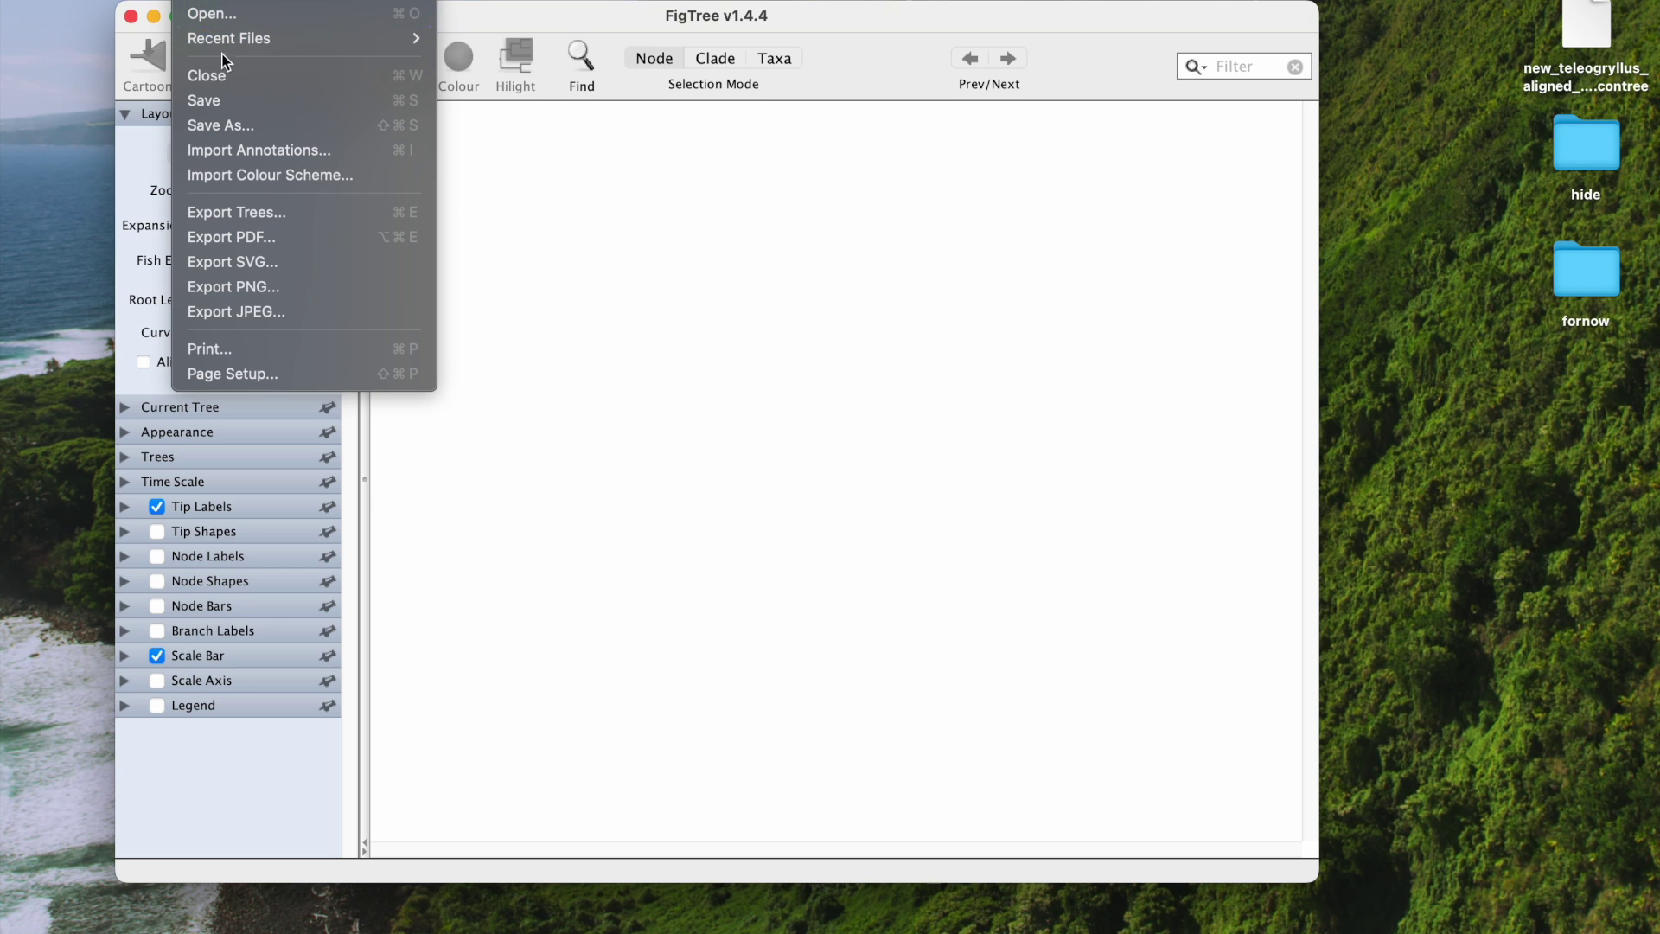
left_click(231, 14)
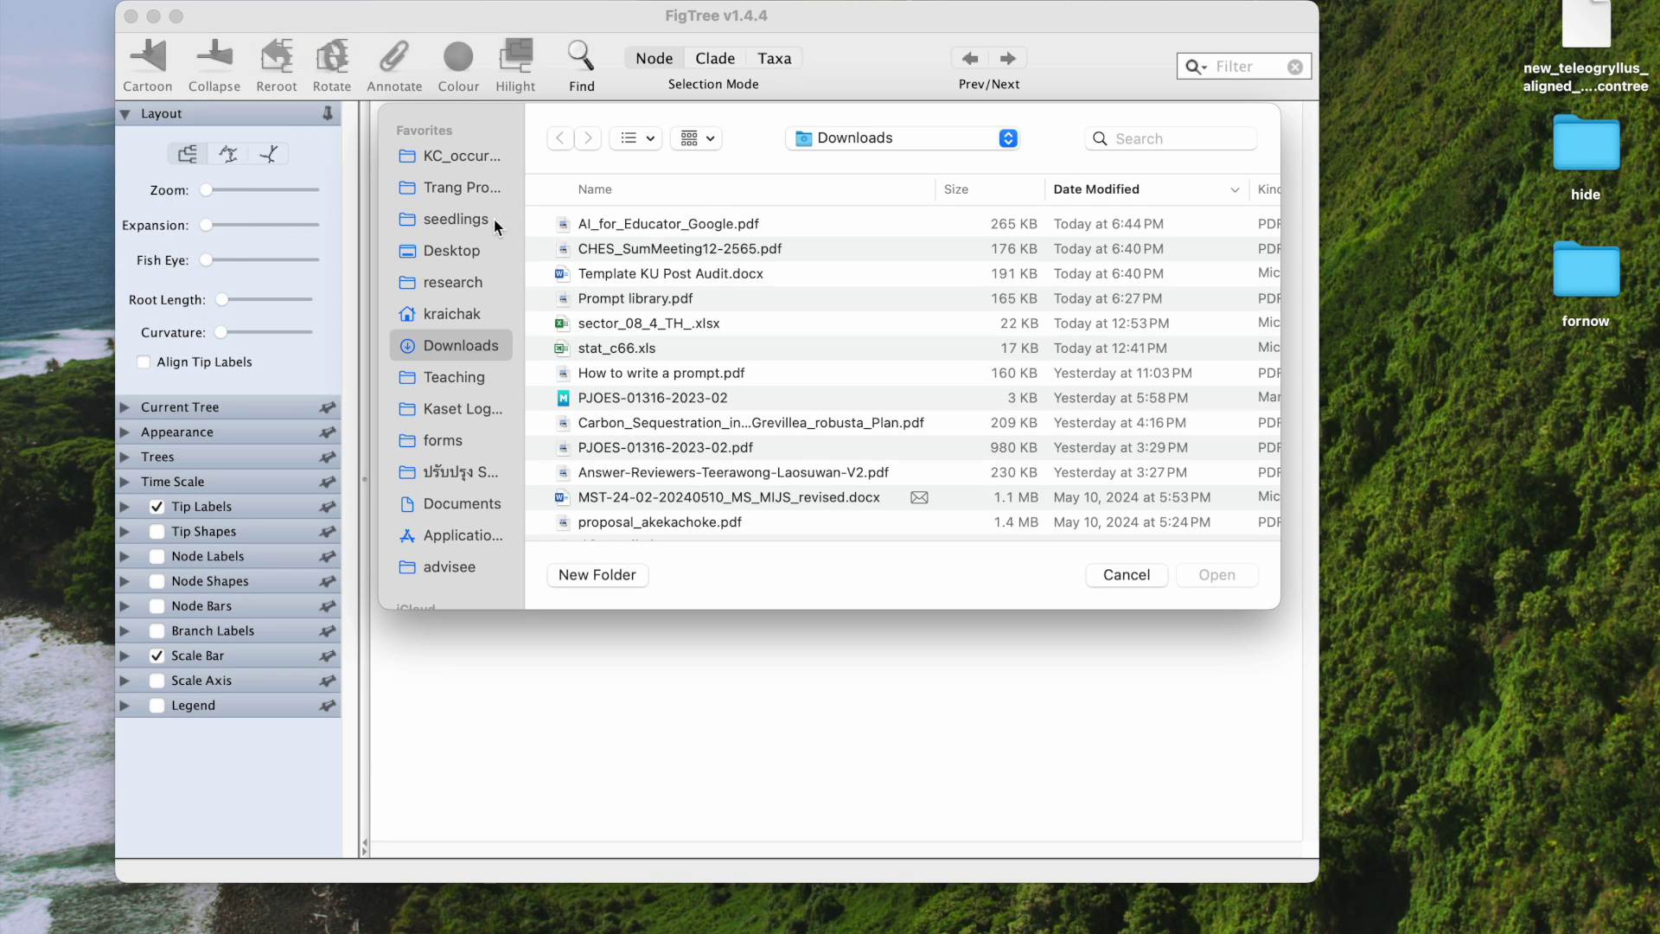
left_click(490, 249)
left_click(666, 248)
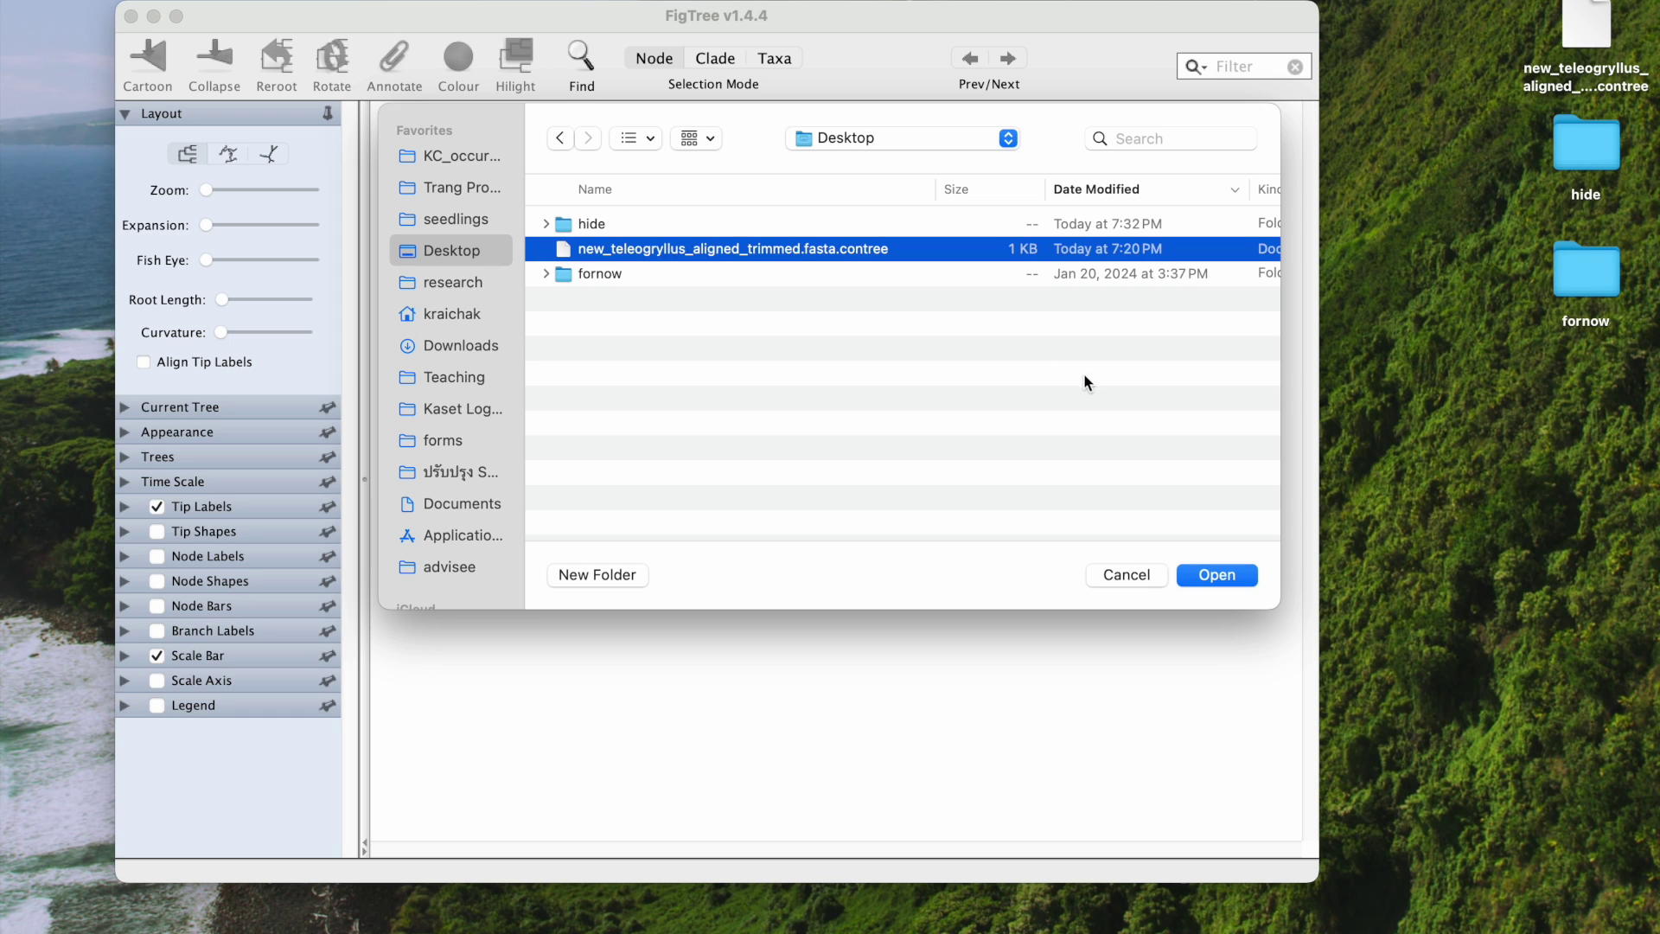
left_click(1204, 572)
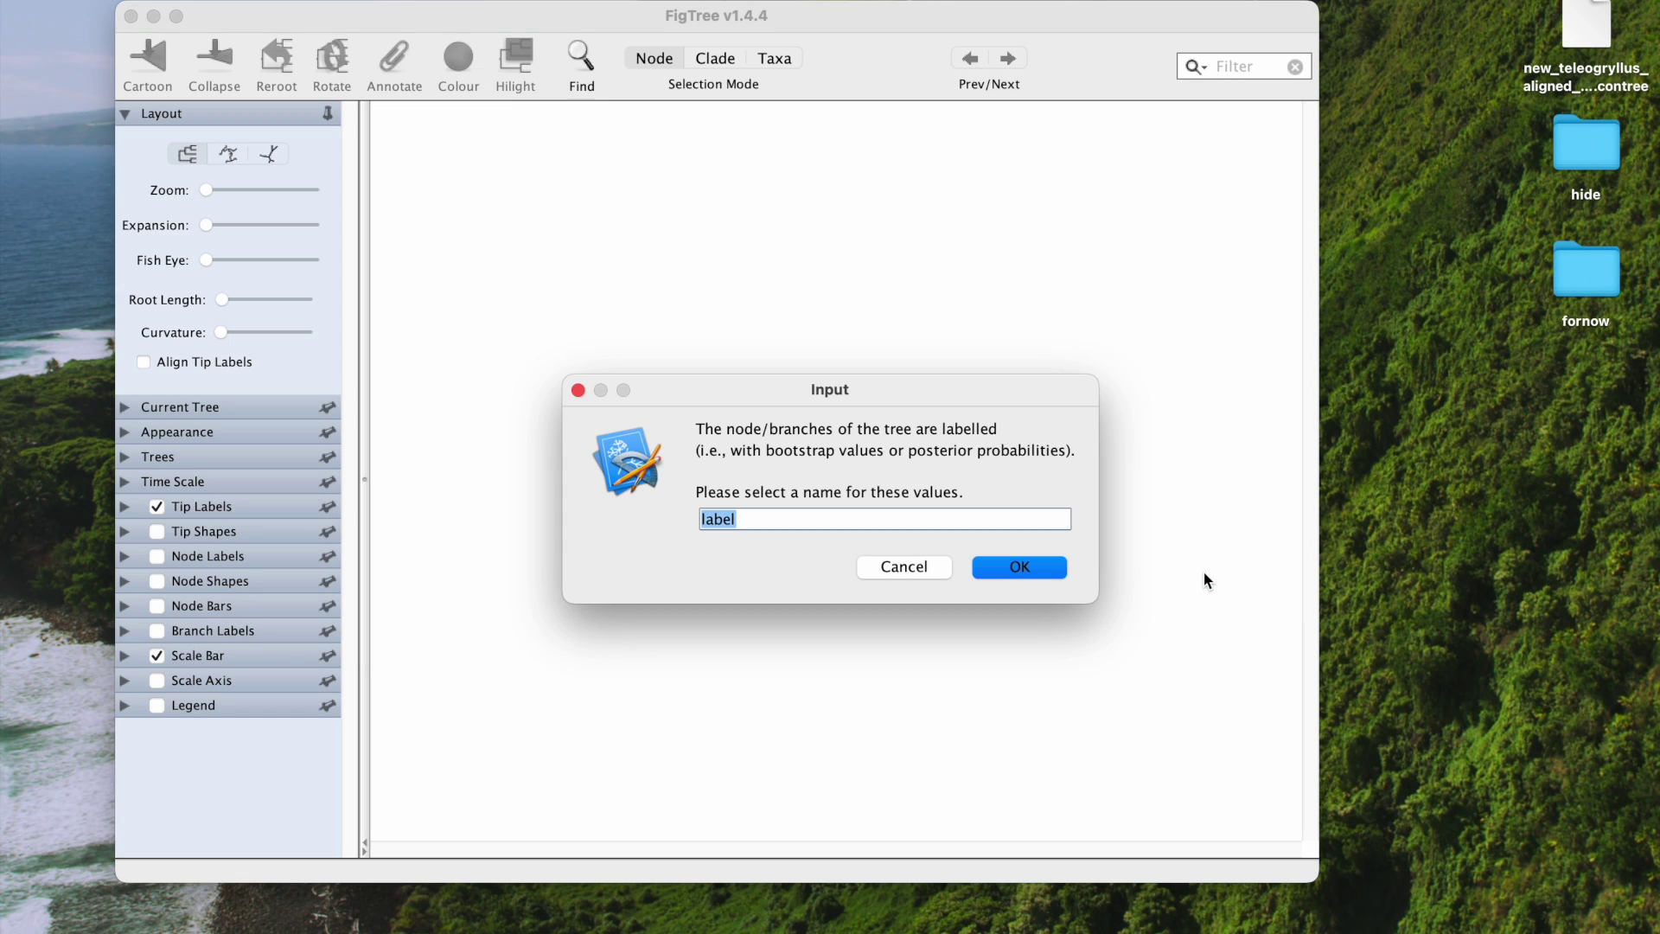
left_click(1040, 557)
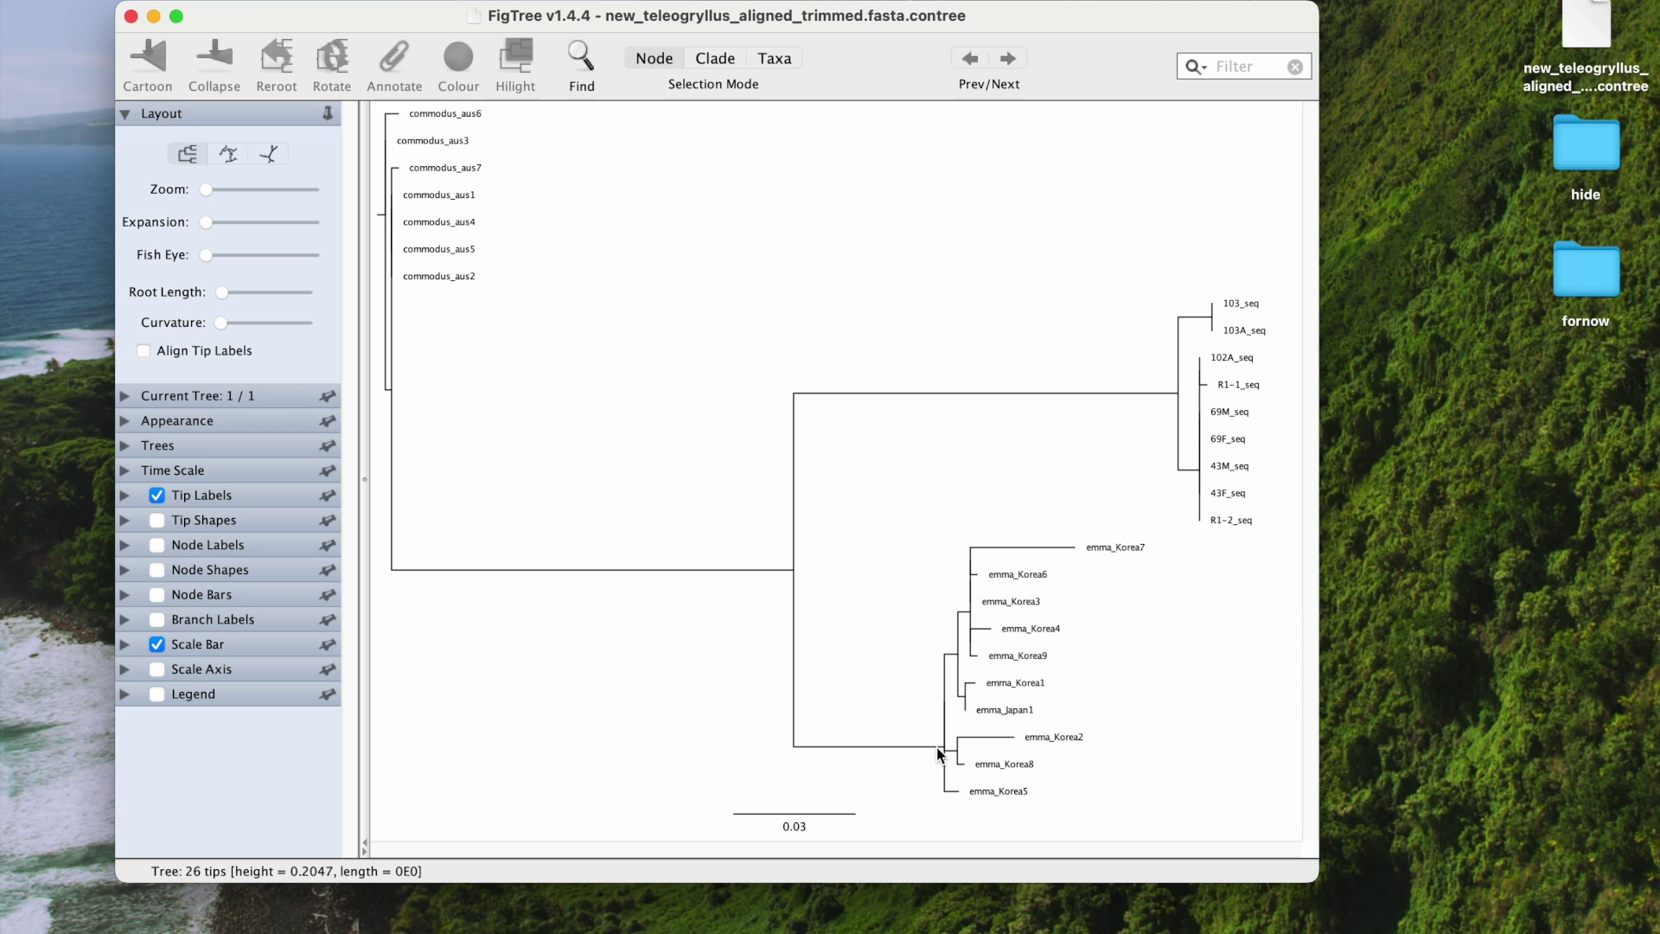
- Expand the Trees panel to reveal the Root tree, Order nodes and Transform branches options
left_click(125, 446)
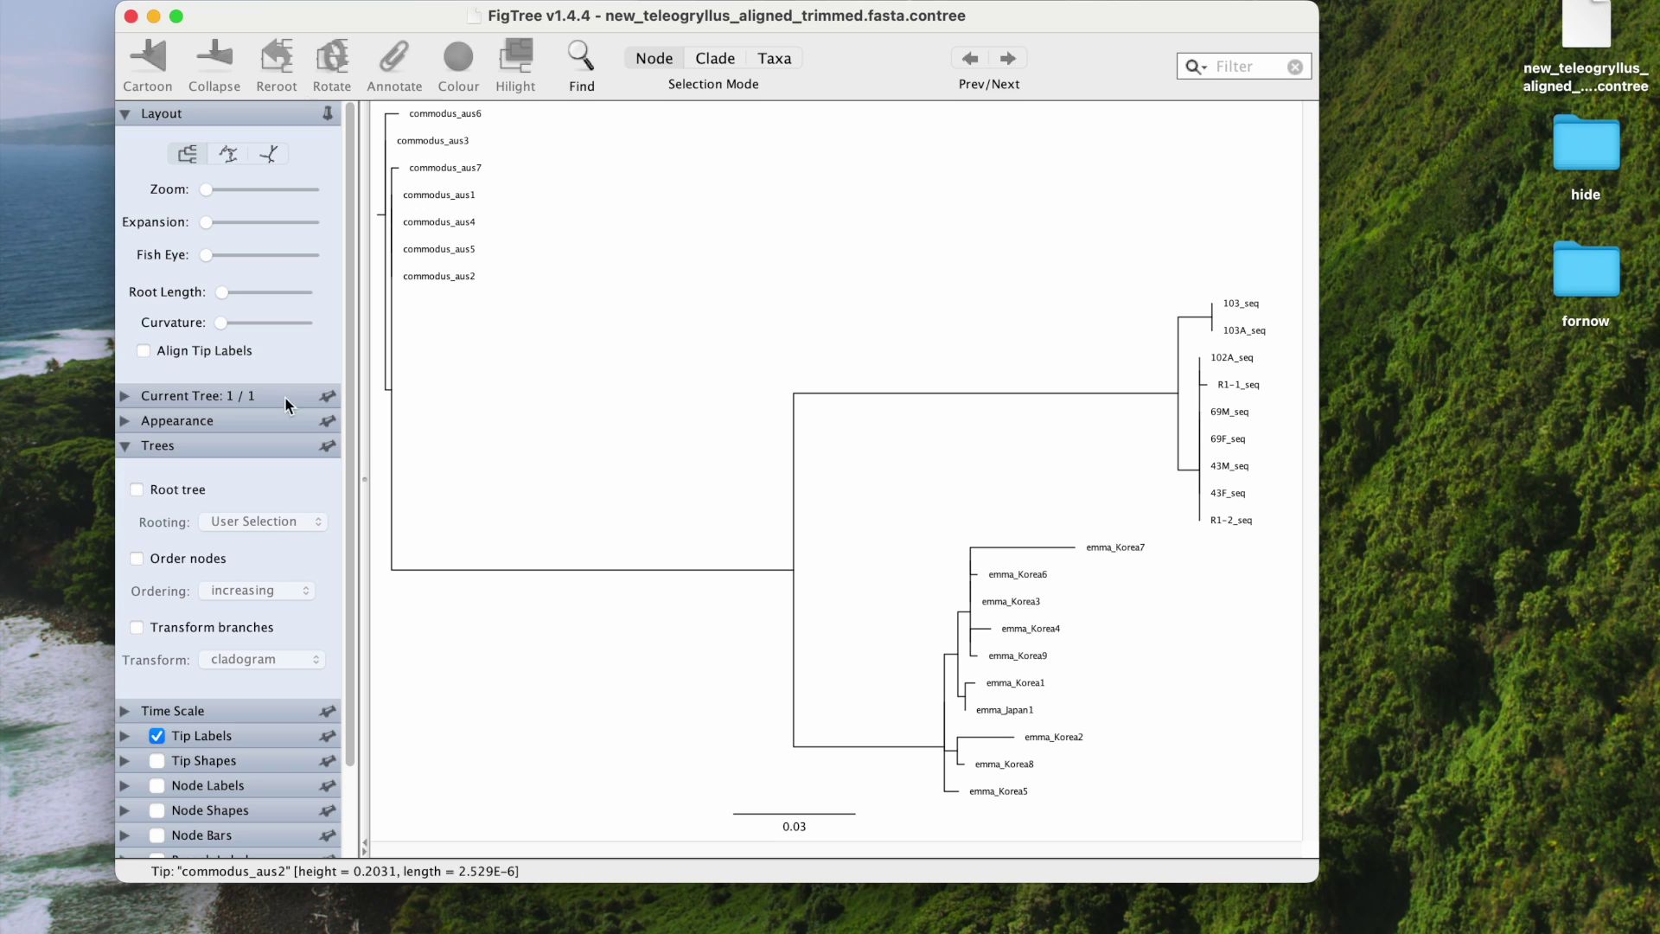
- Root the tree at its midpoint and order nodes in increasing order
left_click(185, 490)
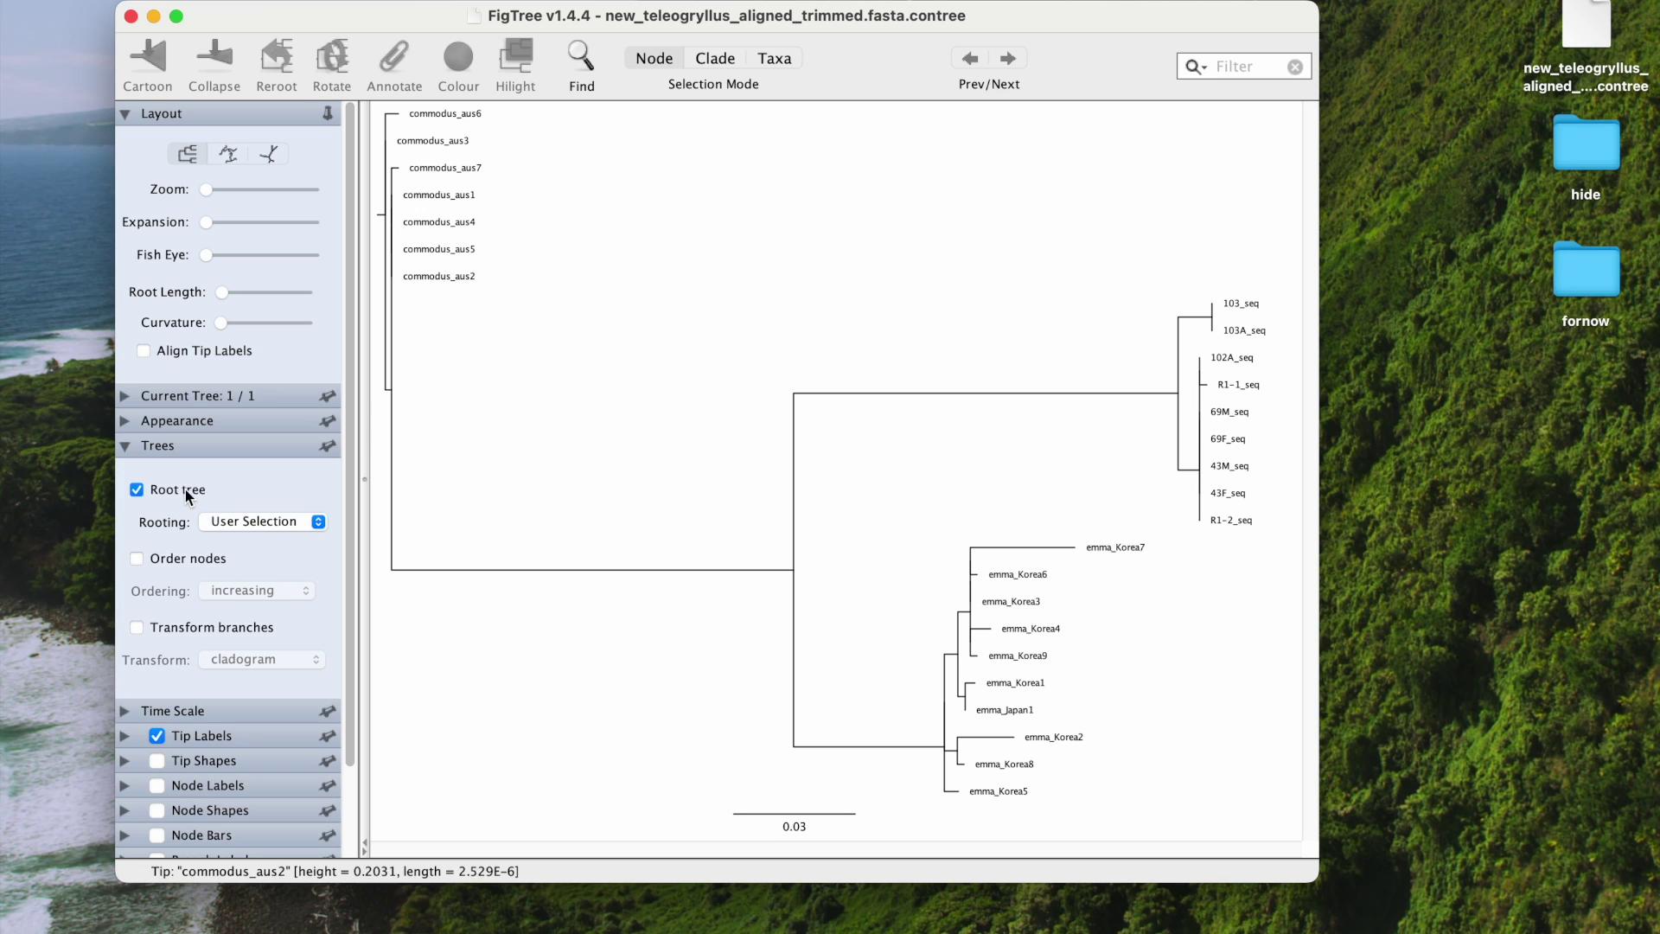
left_click(256, 527)
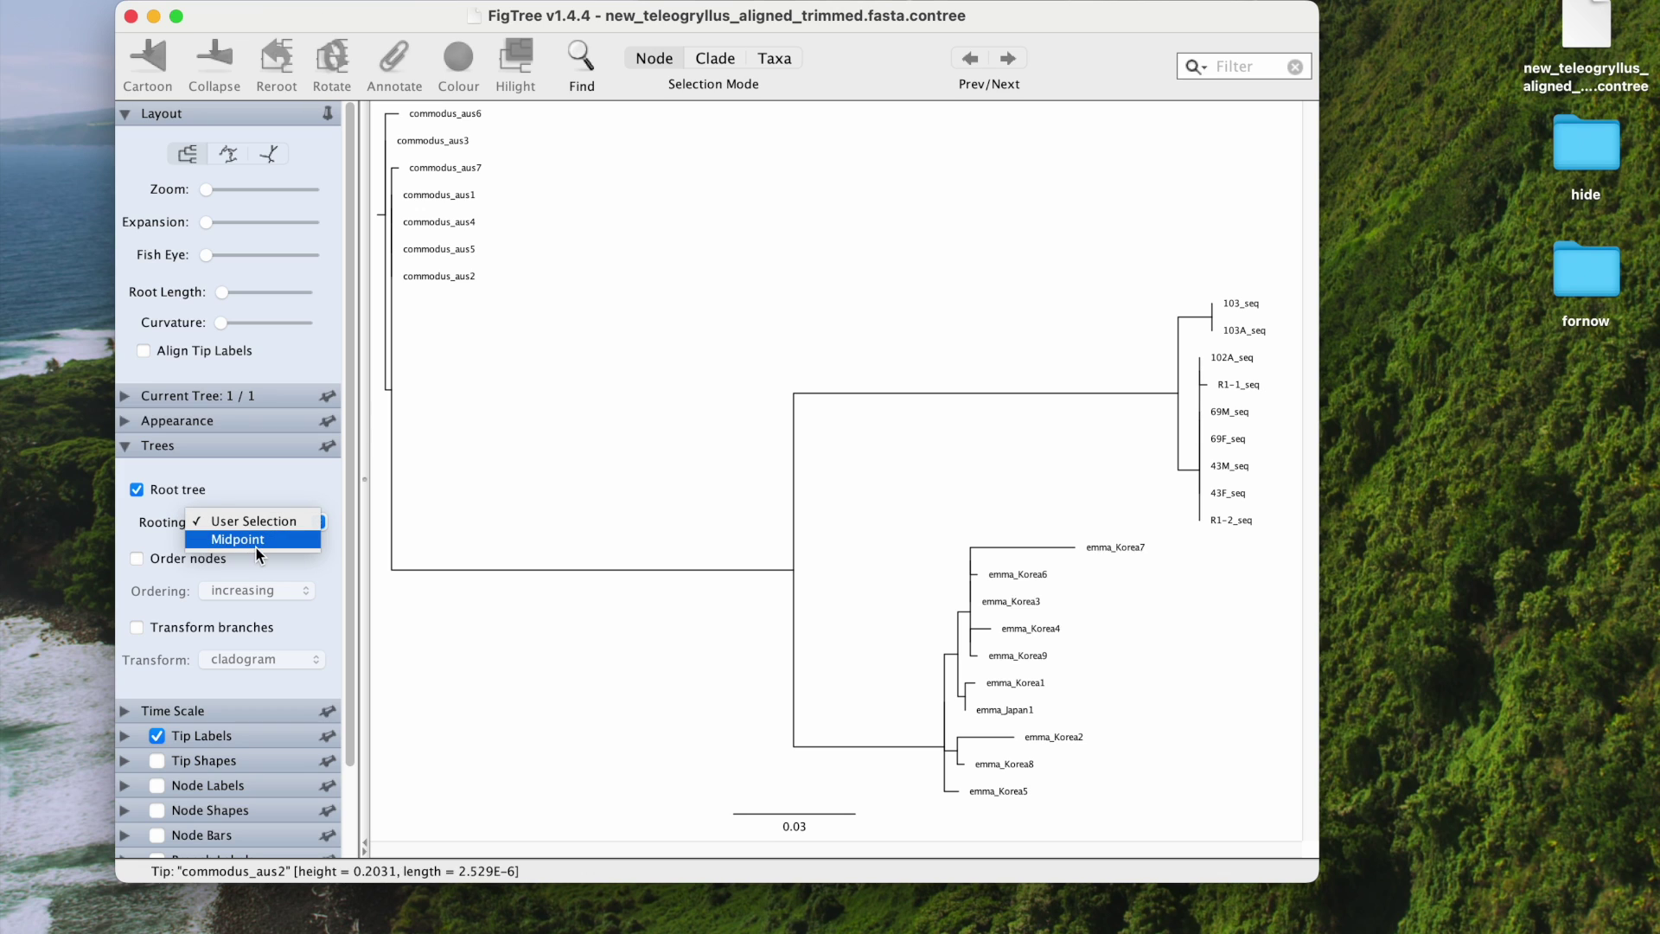
left_click(255, 542)
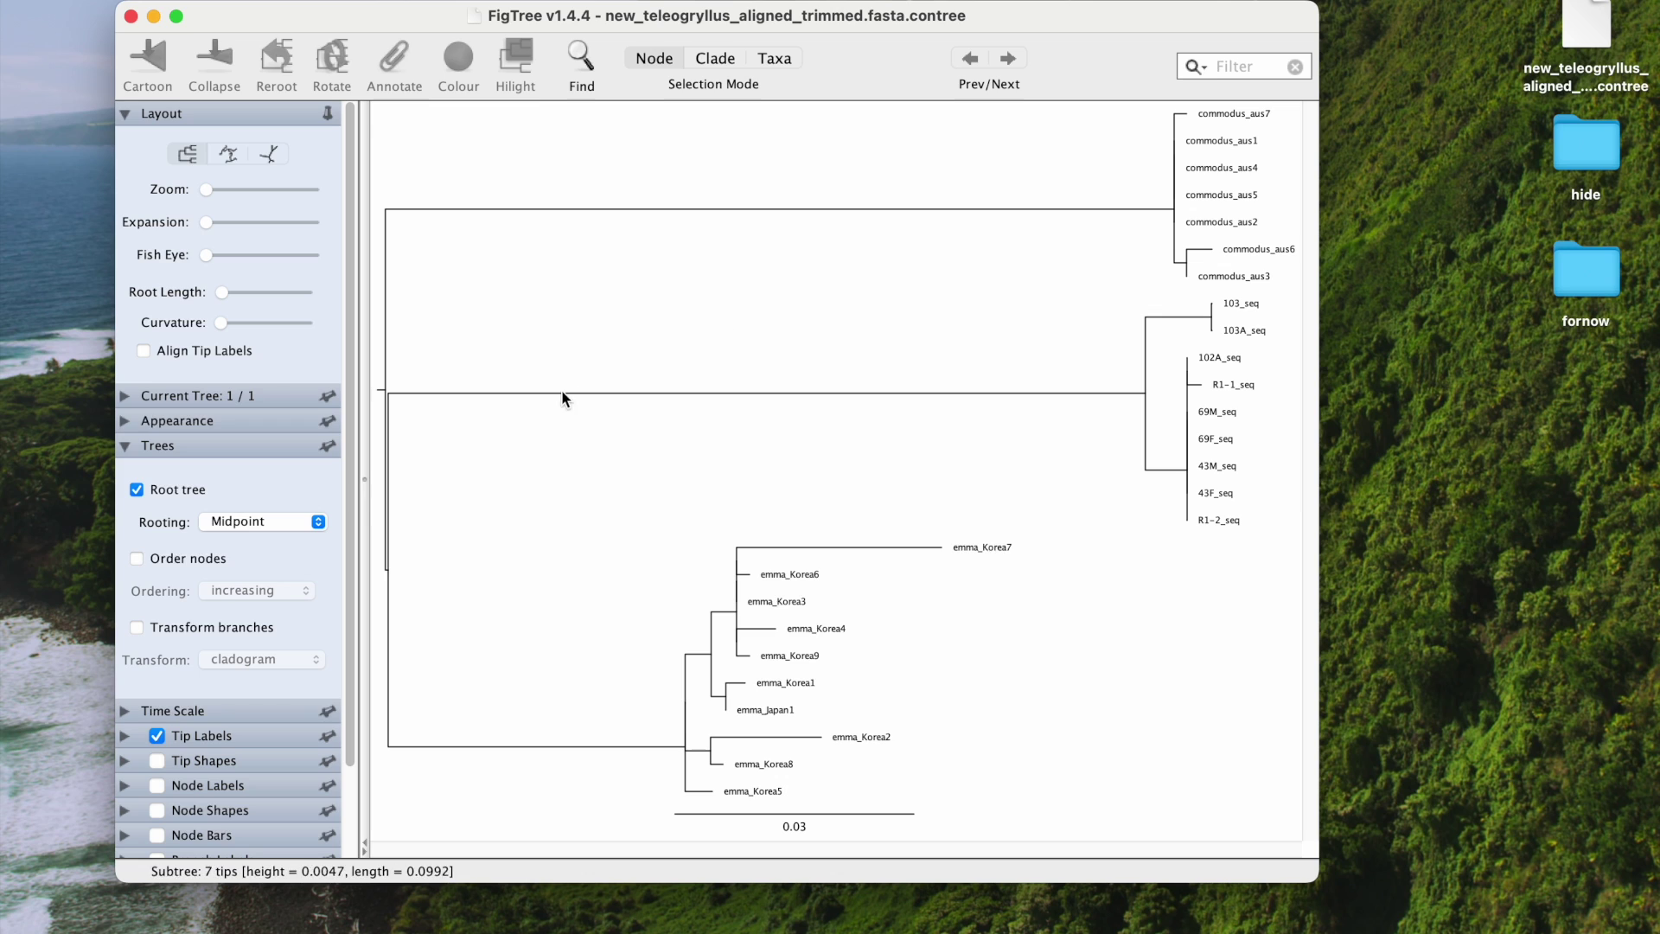
left_click(183, 558)
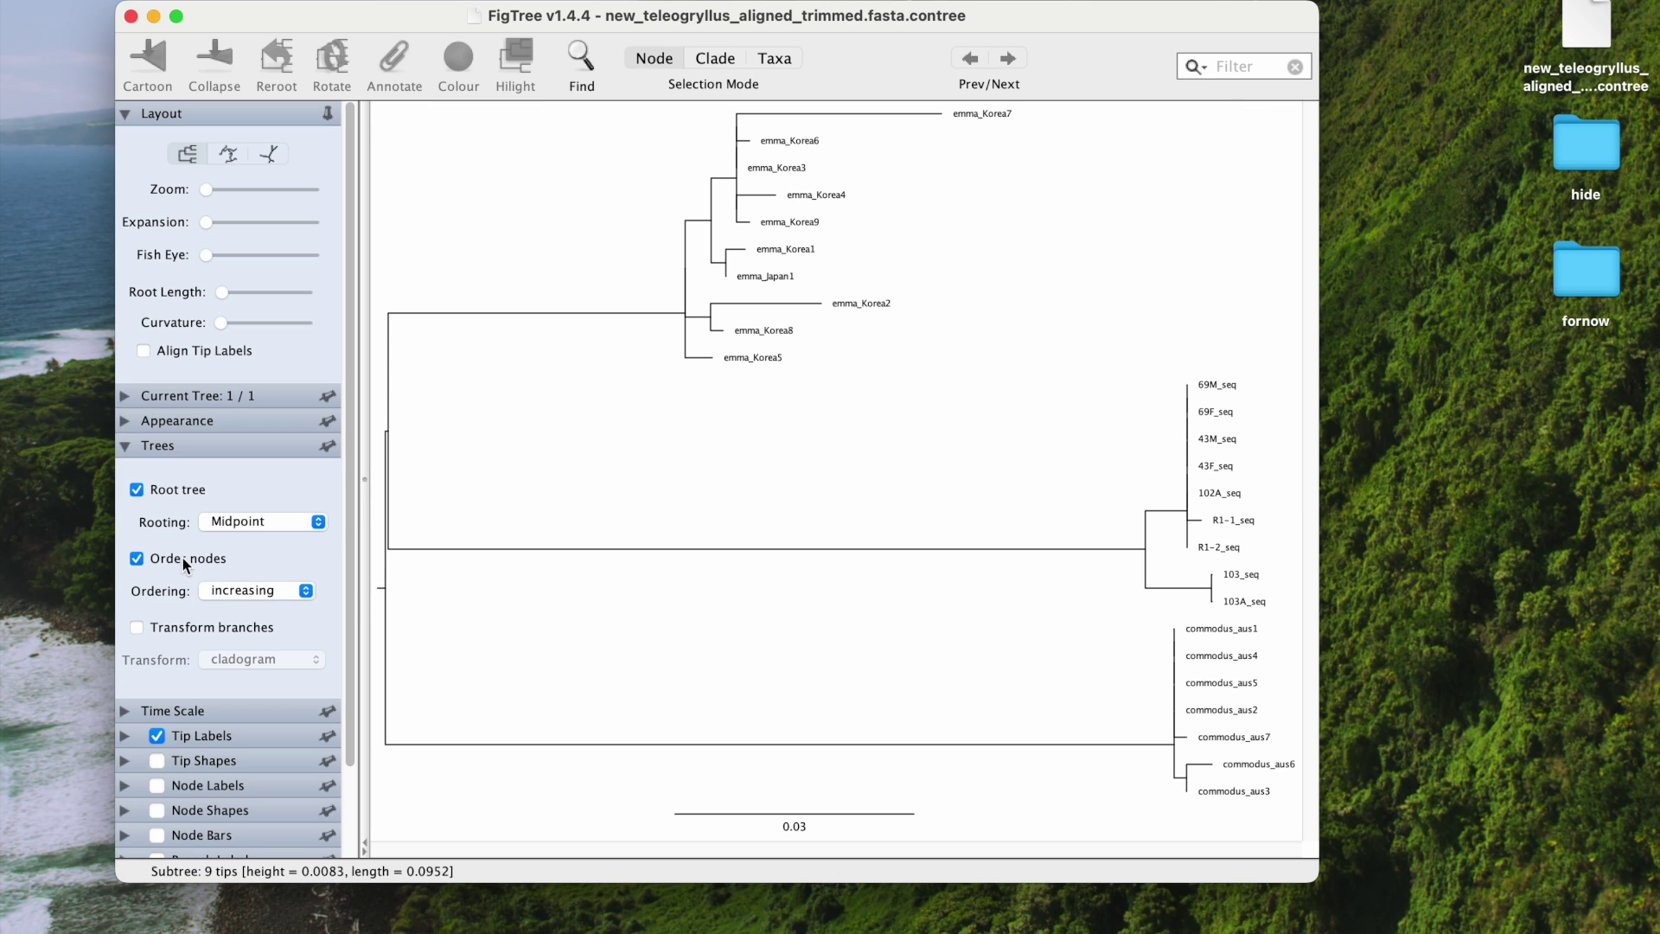
left_click(268, 590)
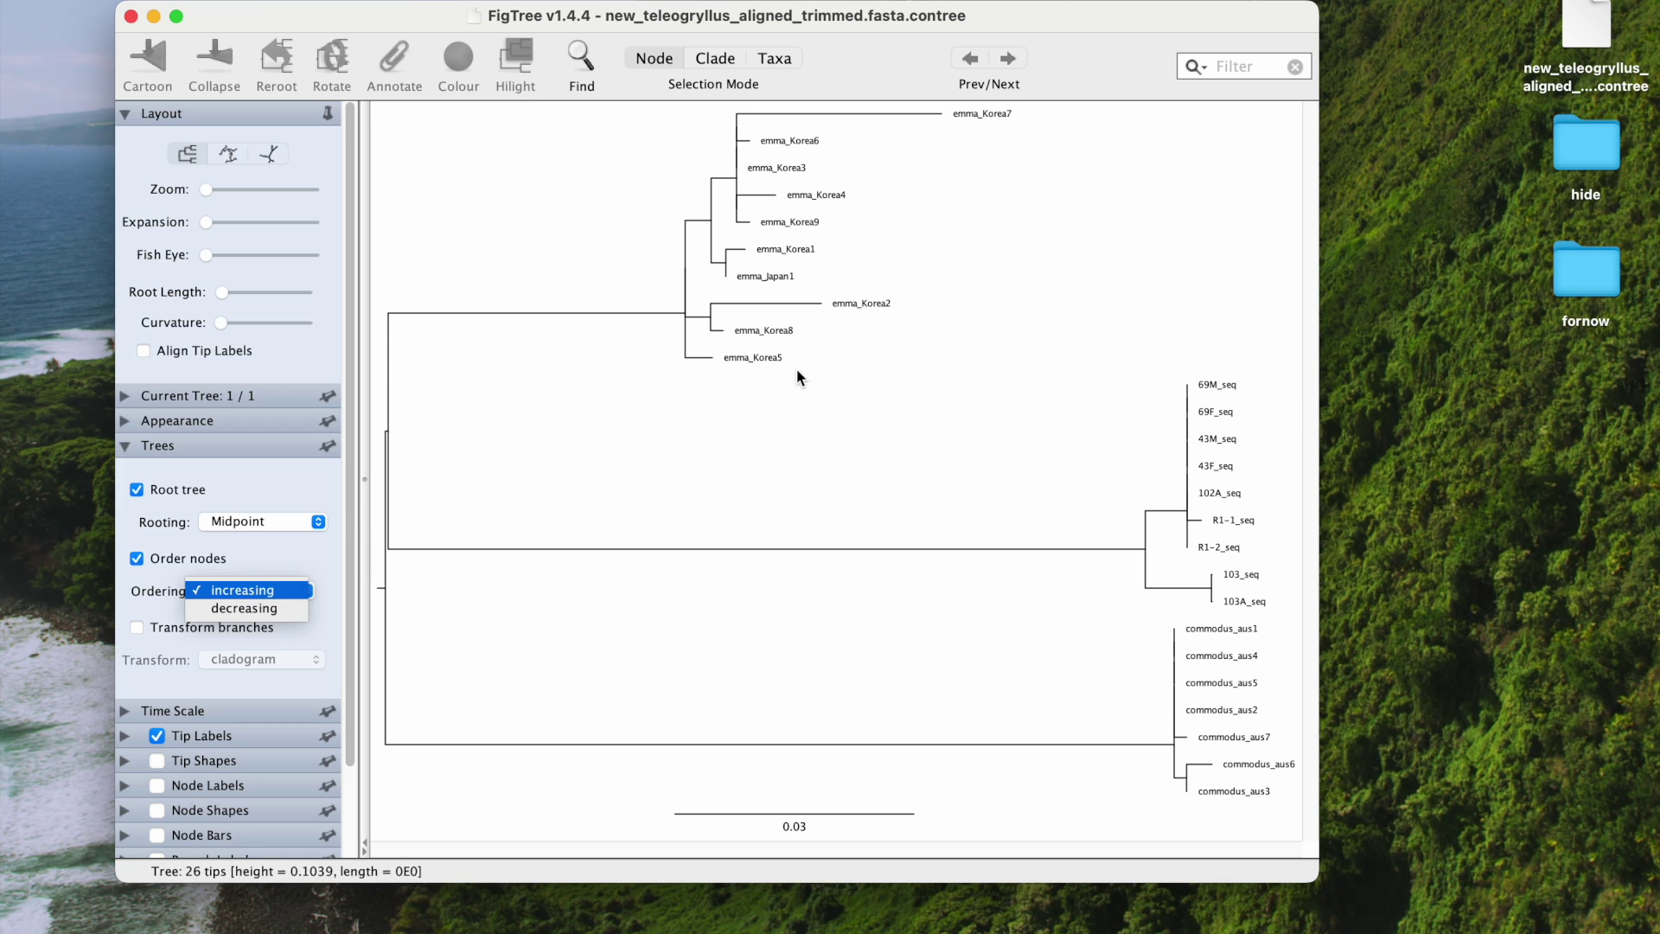
left_click(314, 645)
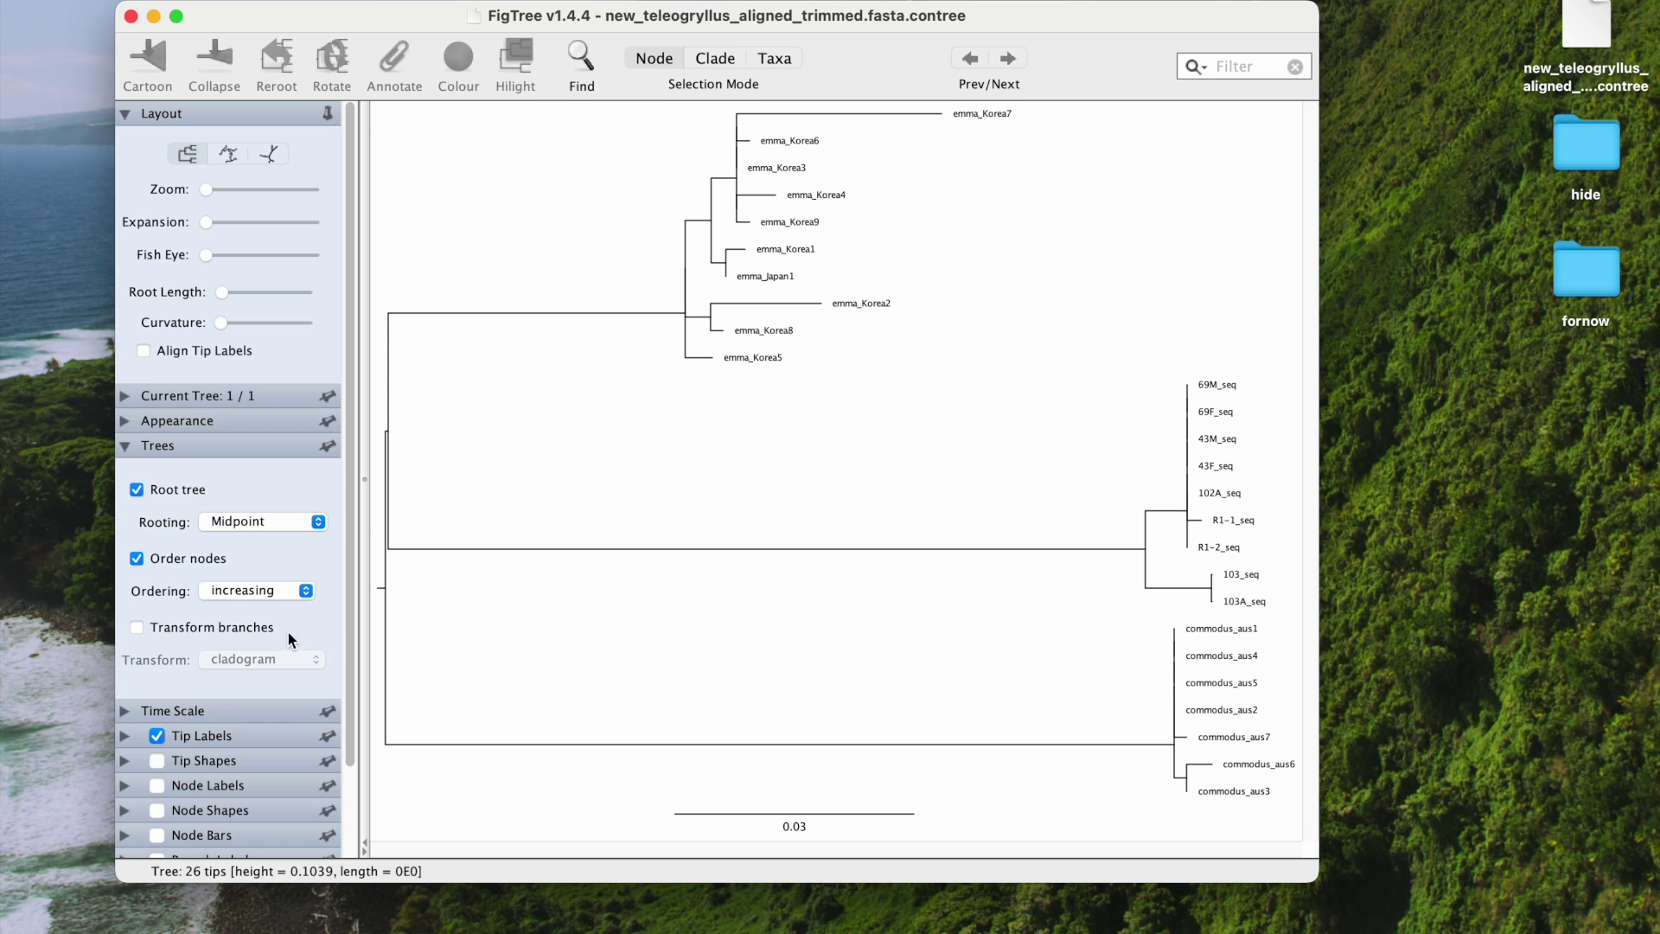
- Try cladogram, proportional and equal branch transforms, then revert to the original branch lengths
left_click(234, 633)
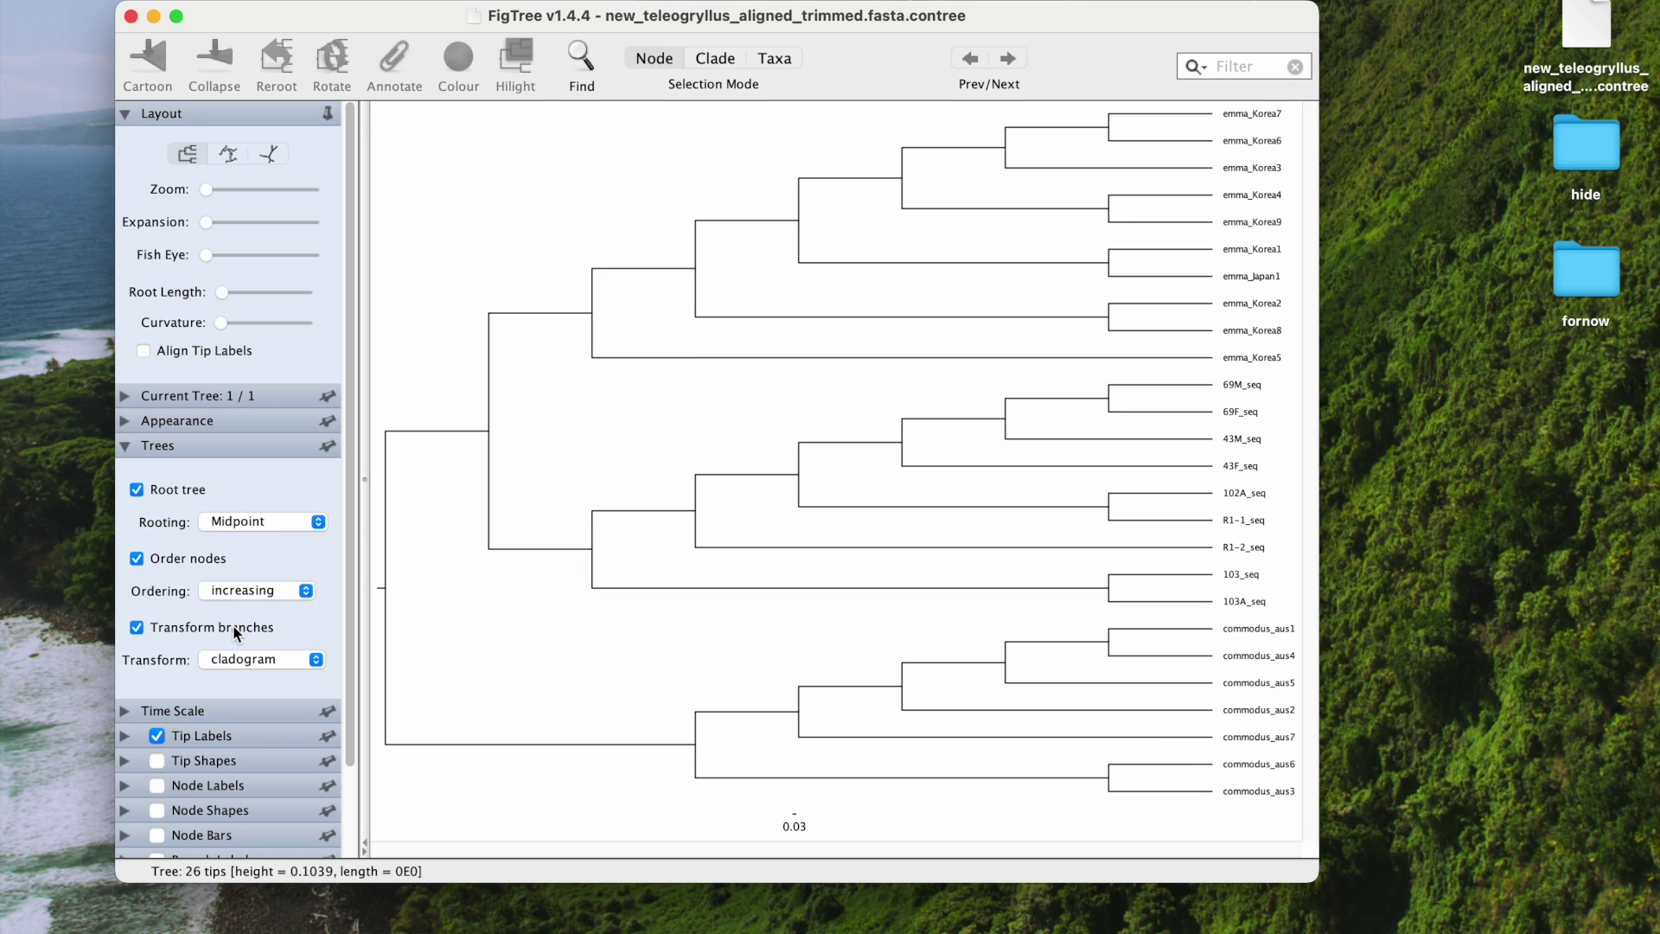
left_click(242, 659)
left_click(246, 679)
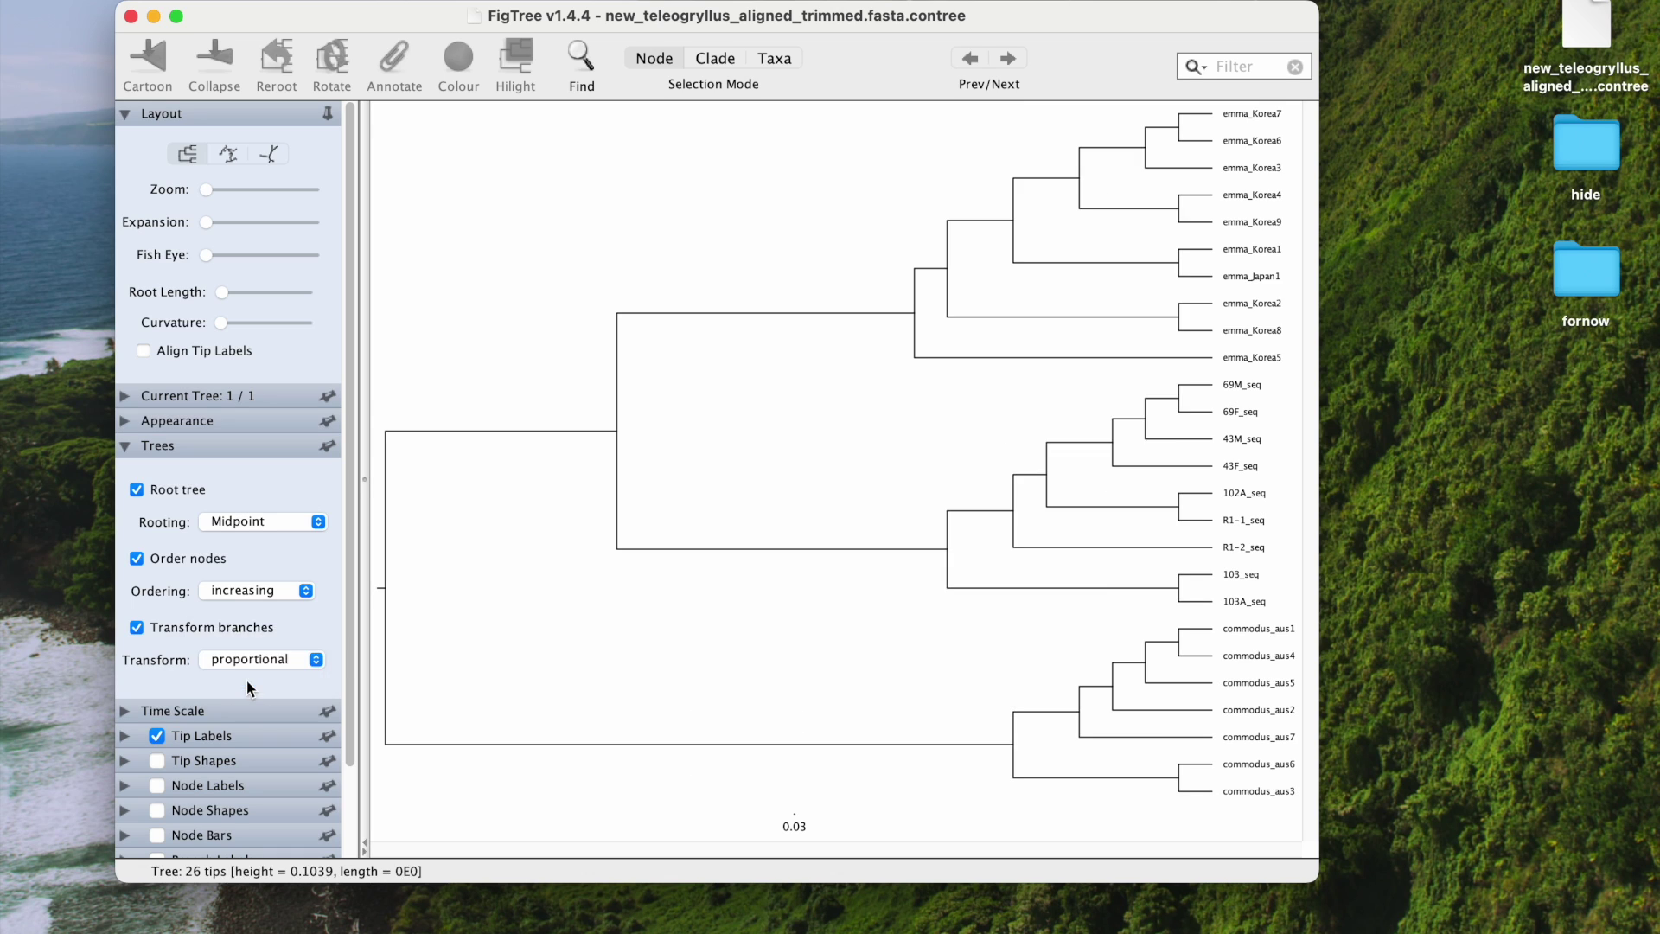
left_click(247, 659)
left_click(253, 622)
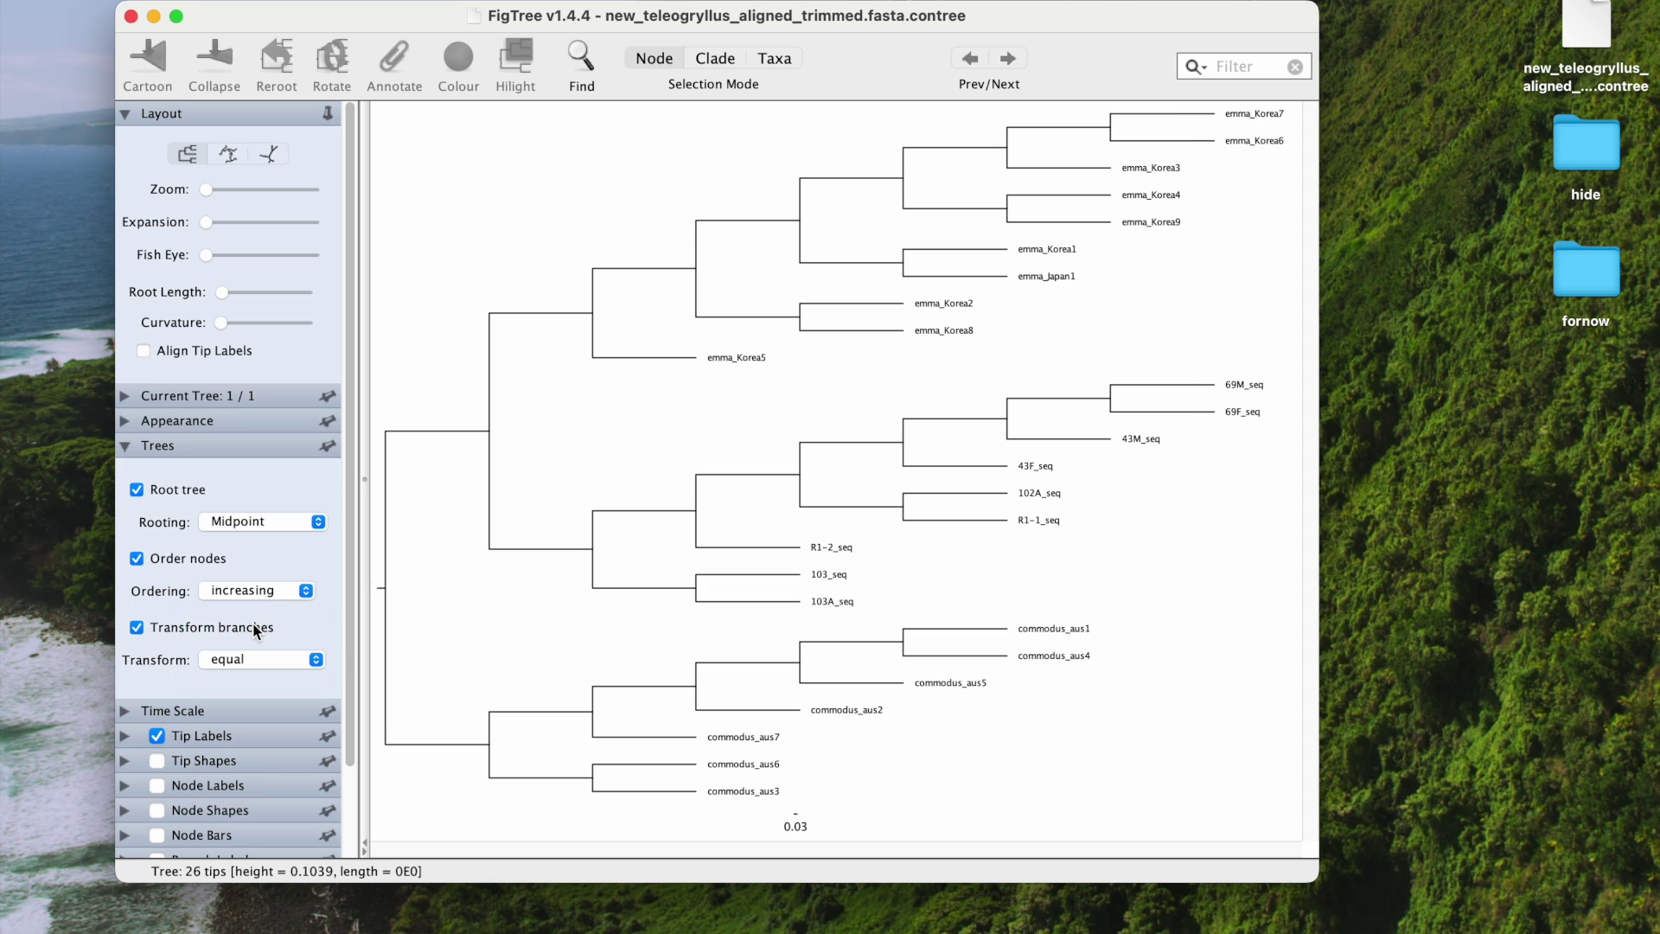
left_click(216, 626)
scroll(256, 647, "down", 3)
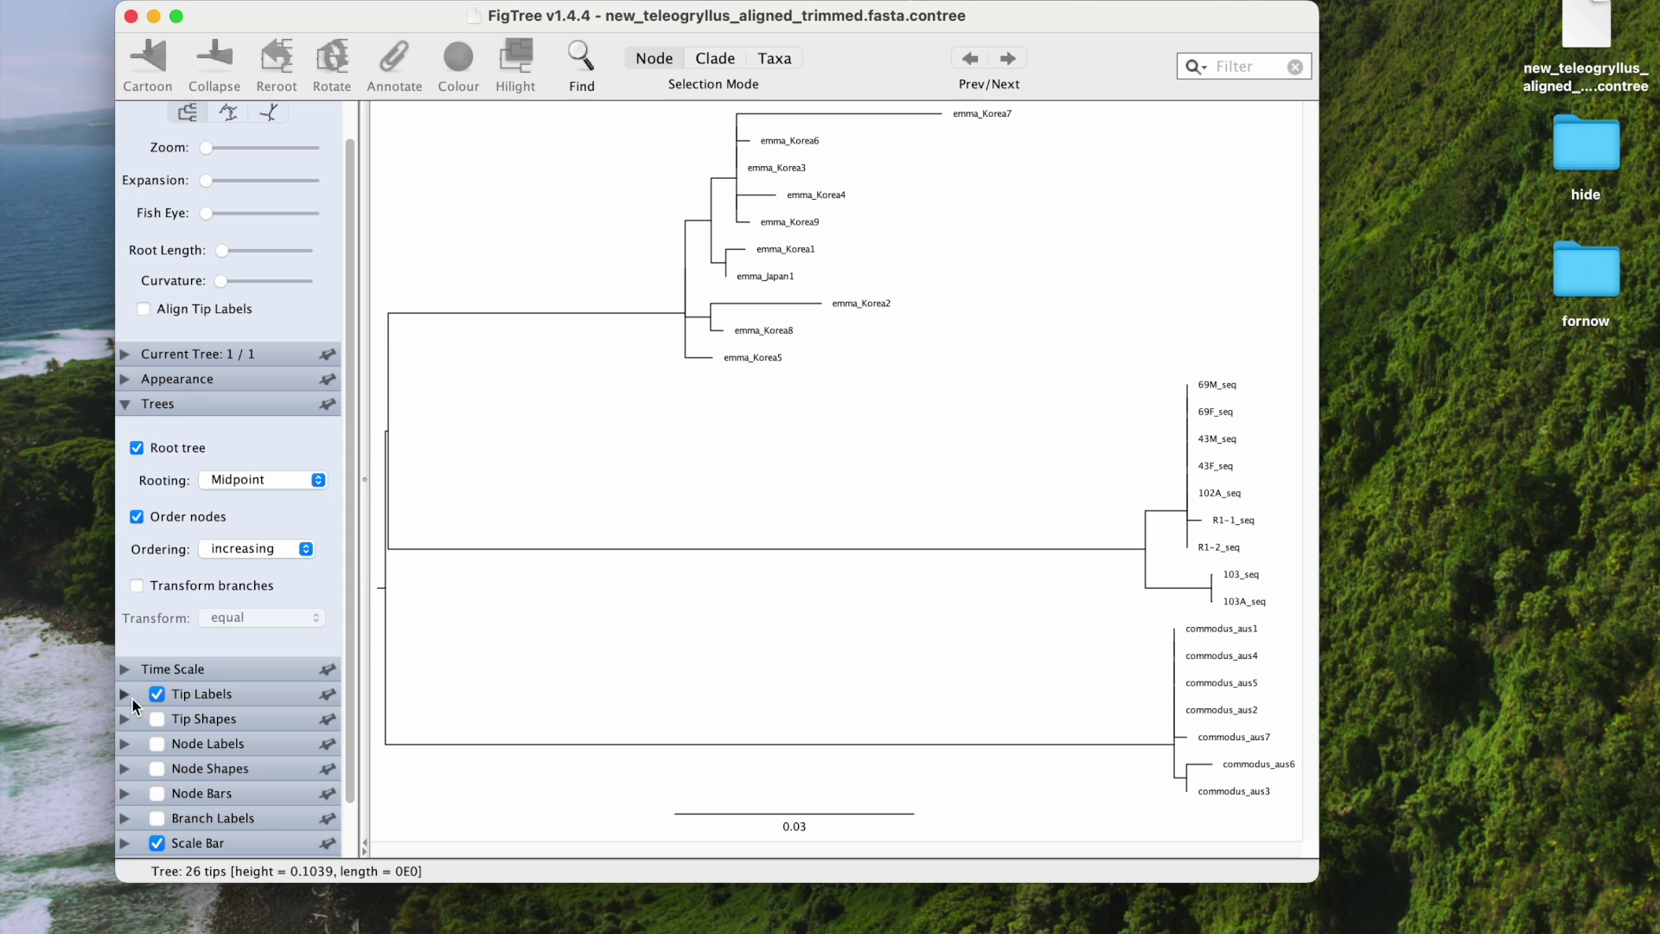
left_click(127, 695)
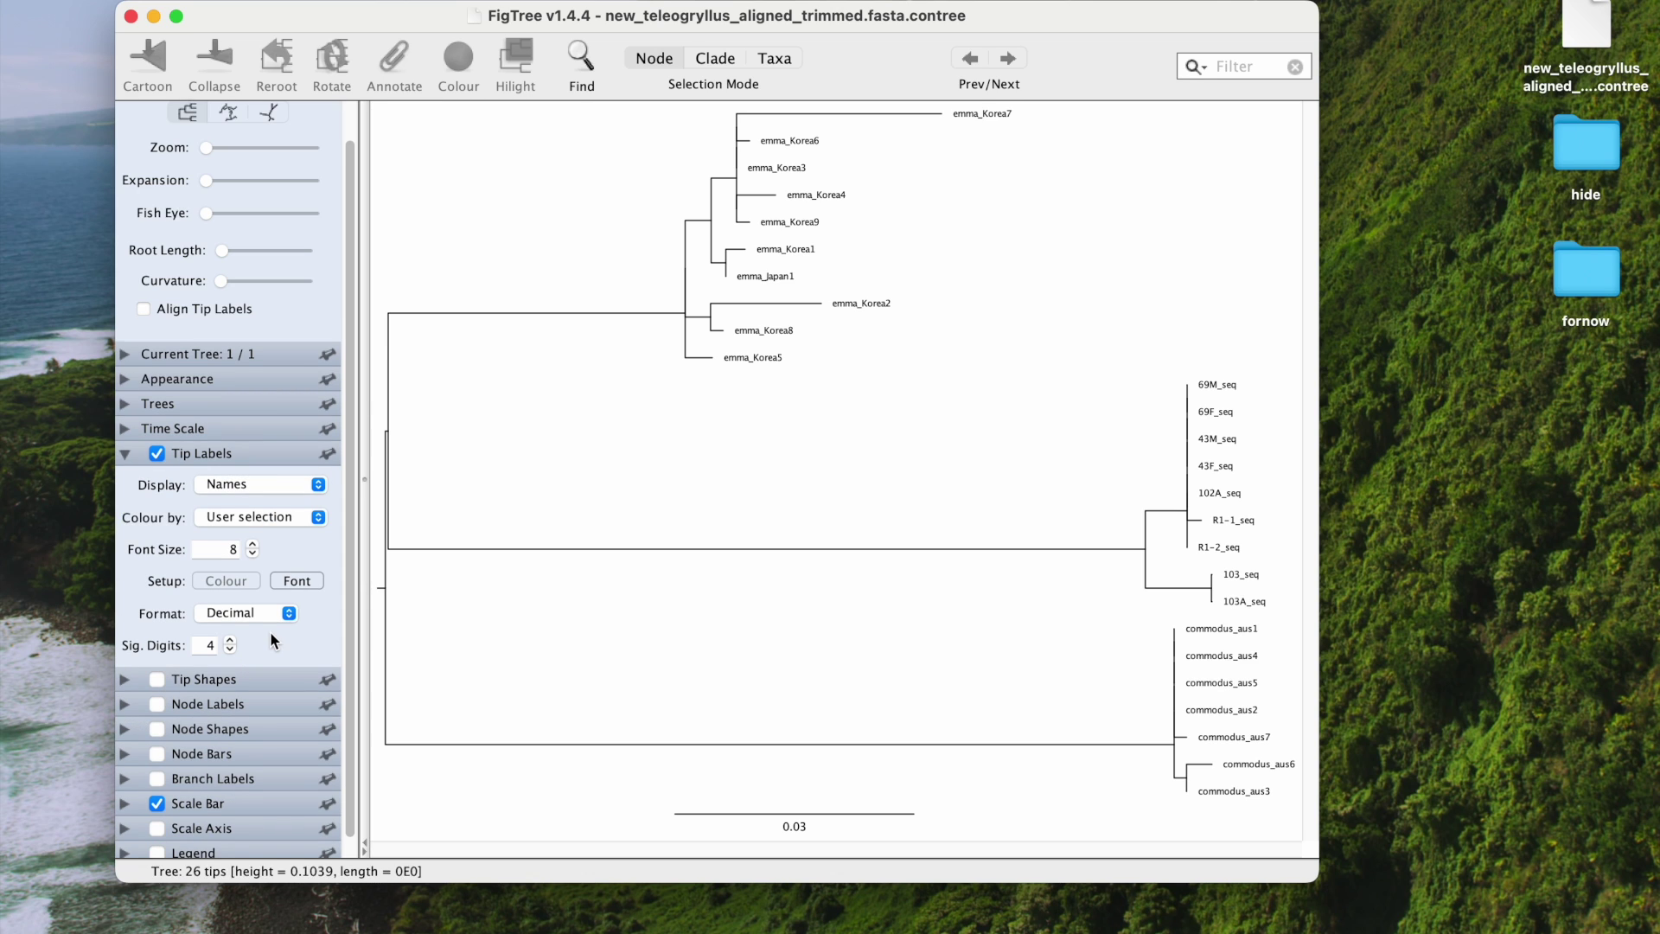
- Raise the tip label font size to 14, keeping Names display and Decimal number format
scroll(271, 639, "down", 1)
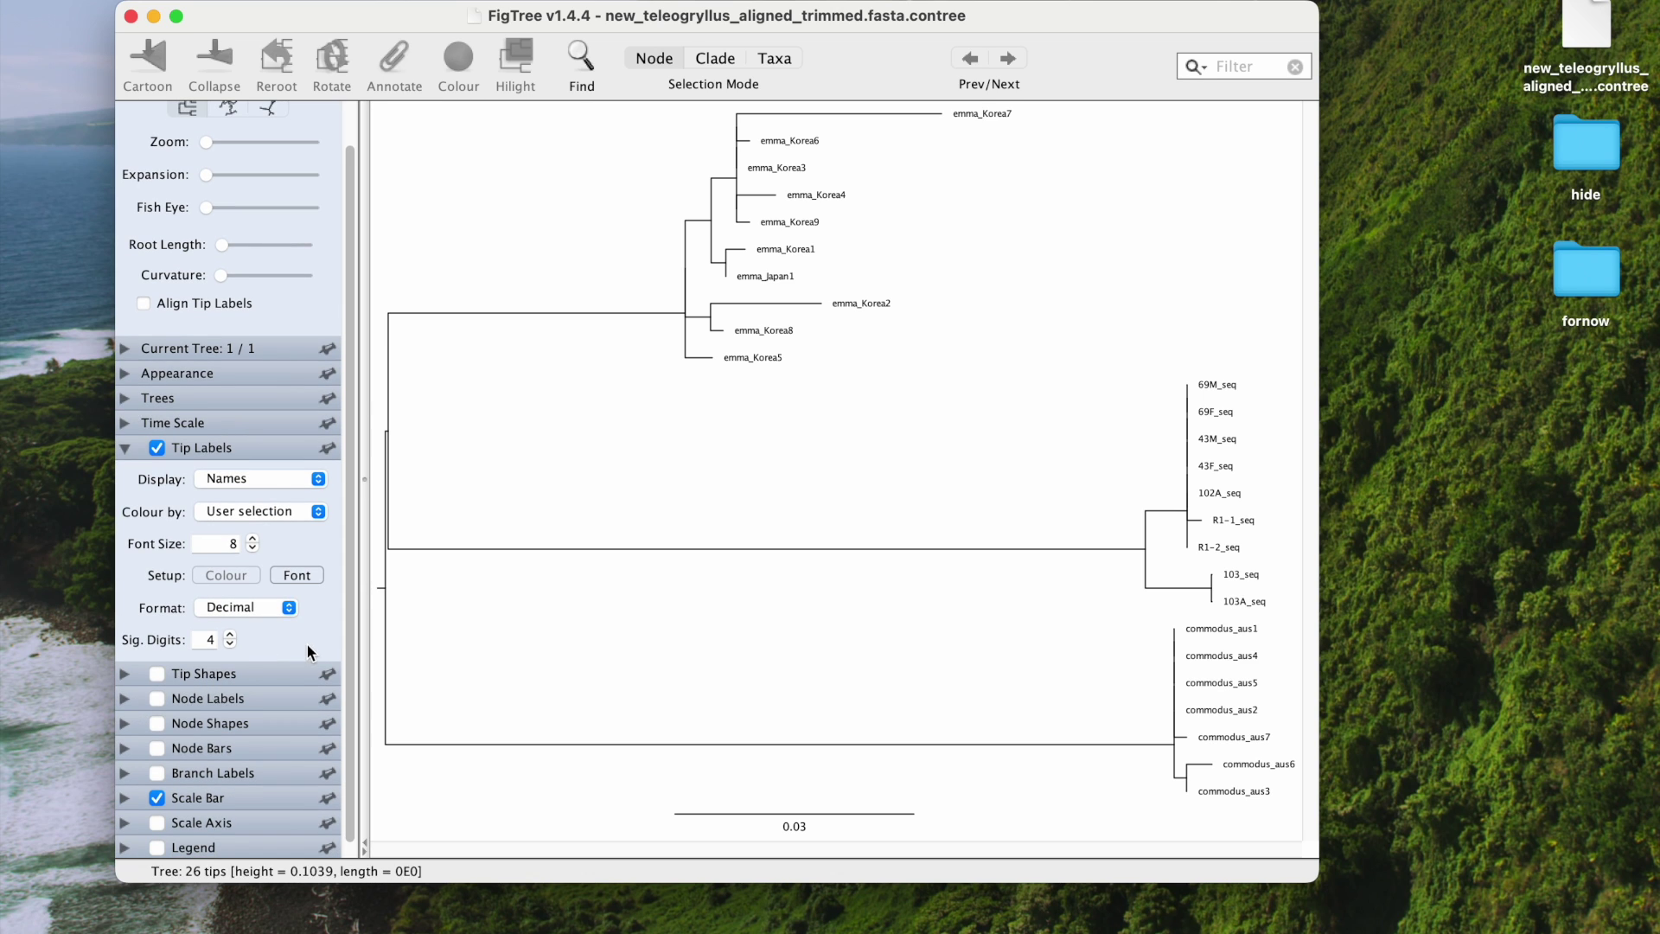
scroll(313, 647, "down", 1)
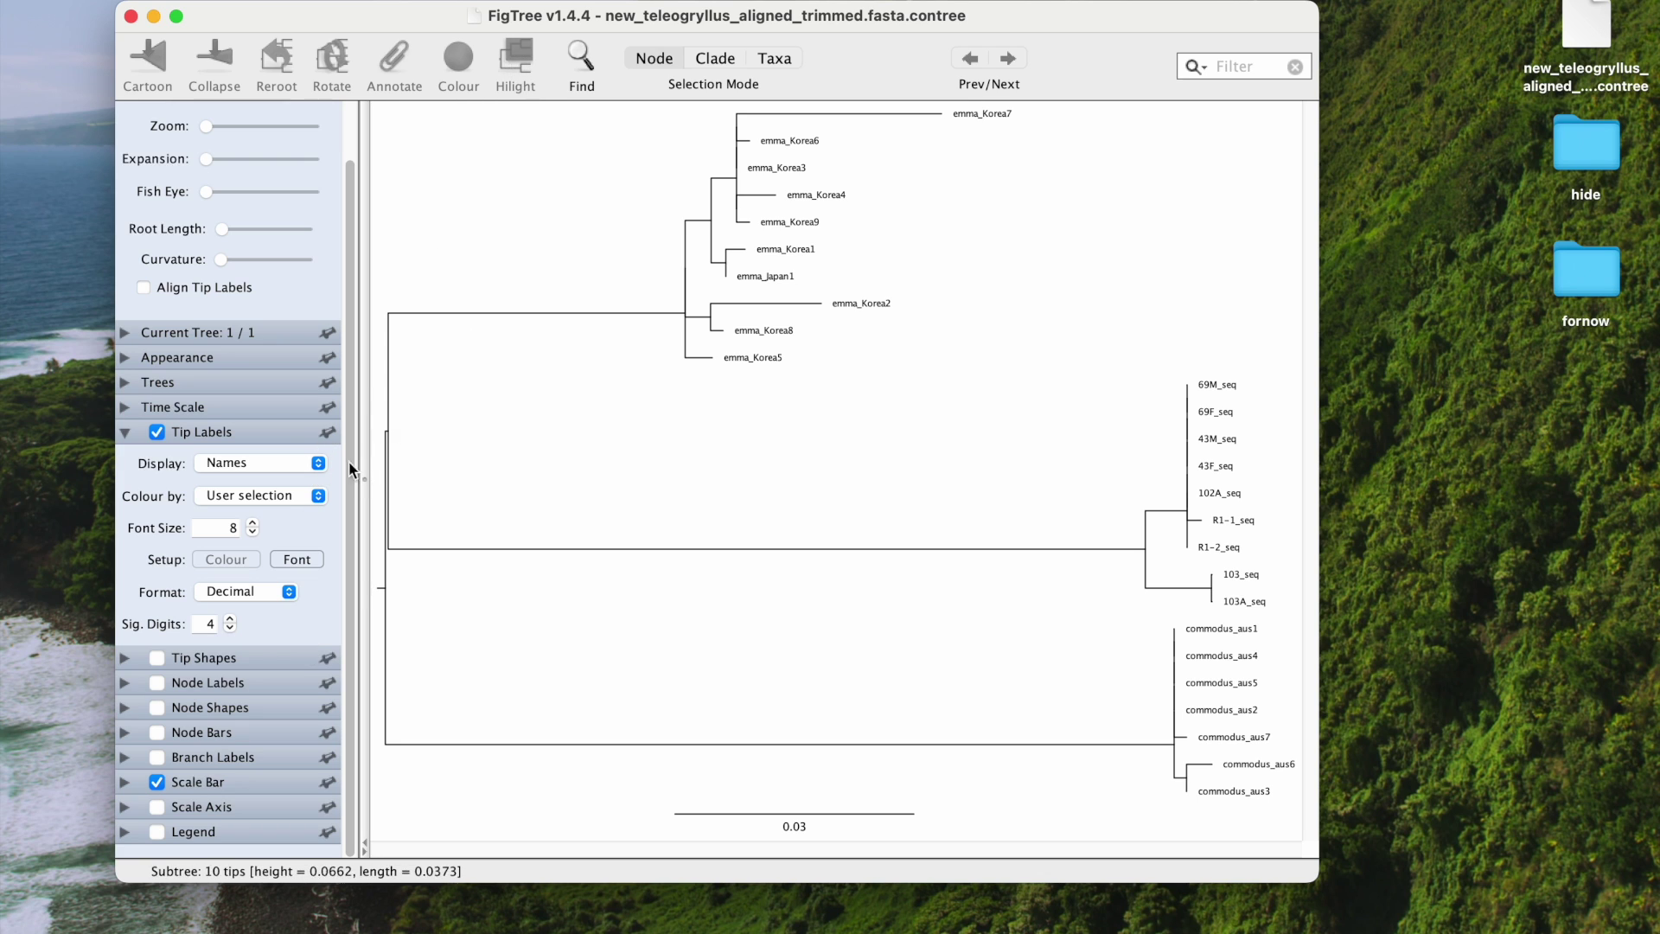
left_click(252, 523)
left_click(253, 523)
left_click(253, 523)
left_click(252, 523)
left_click(253, 523)
left_click(252, 523)
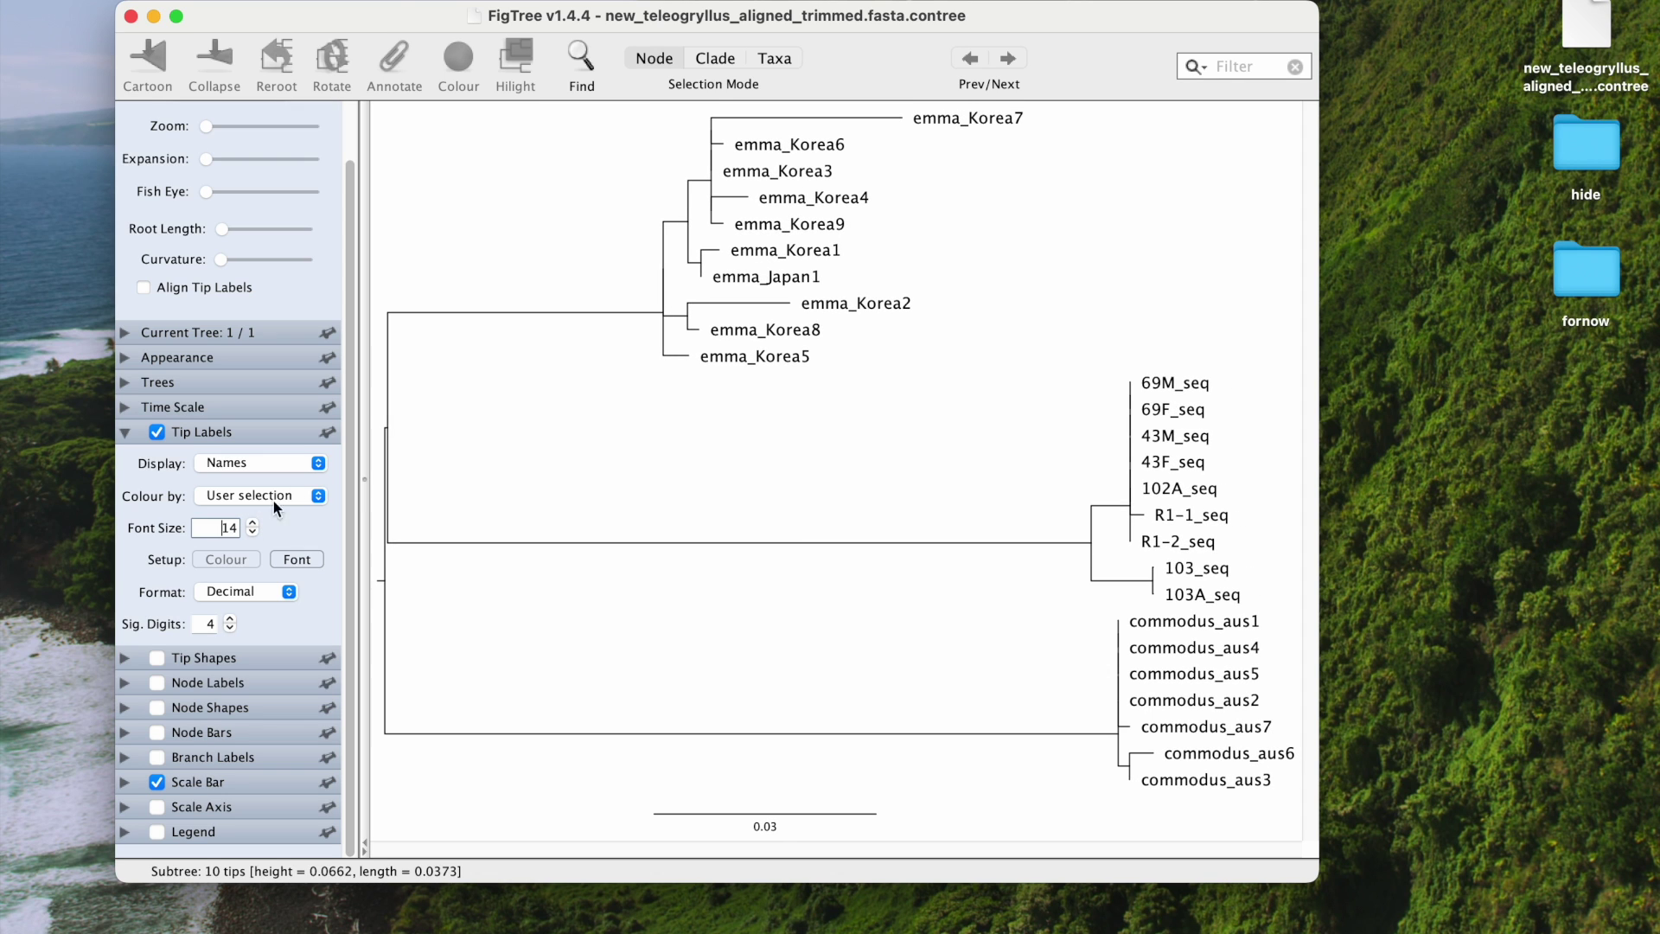
left_click(294, 465)
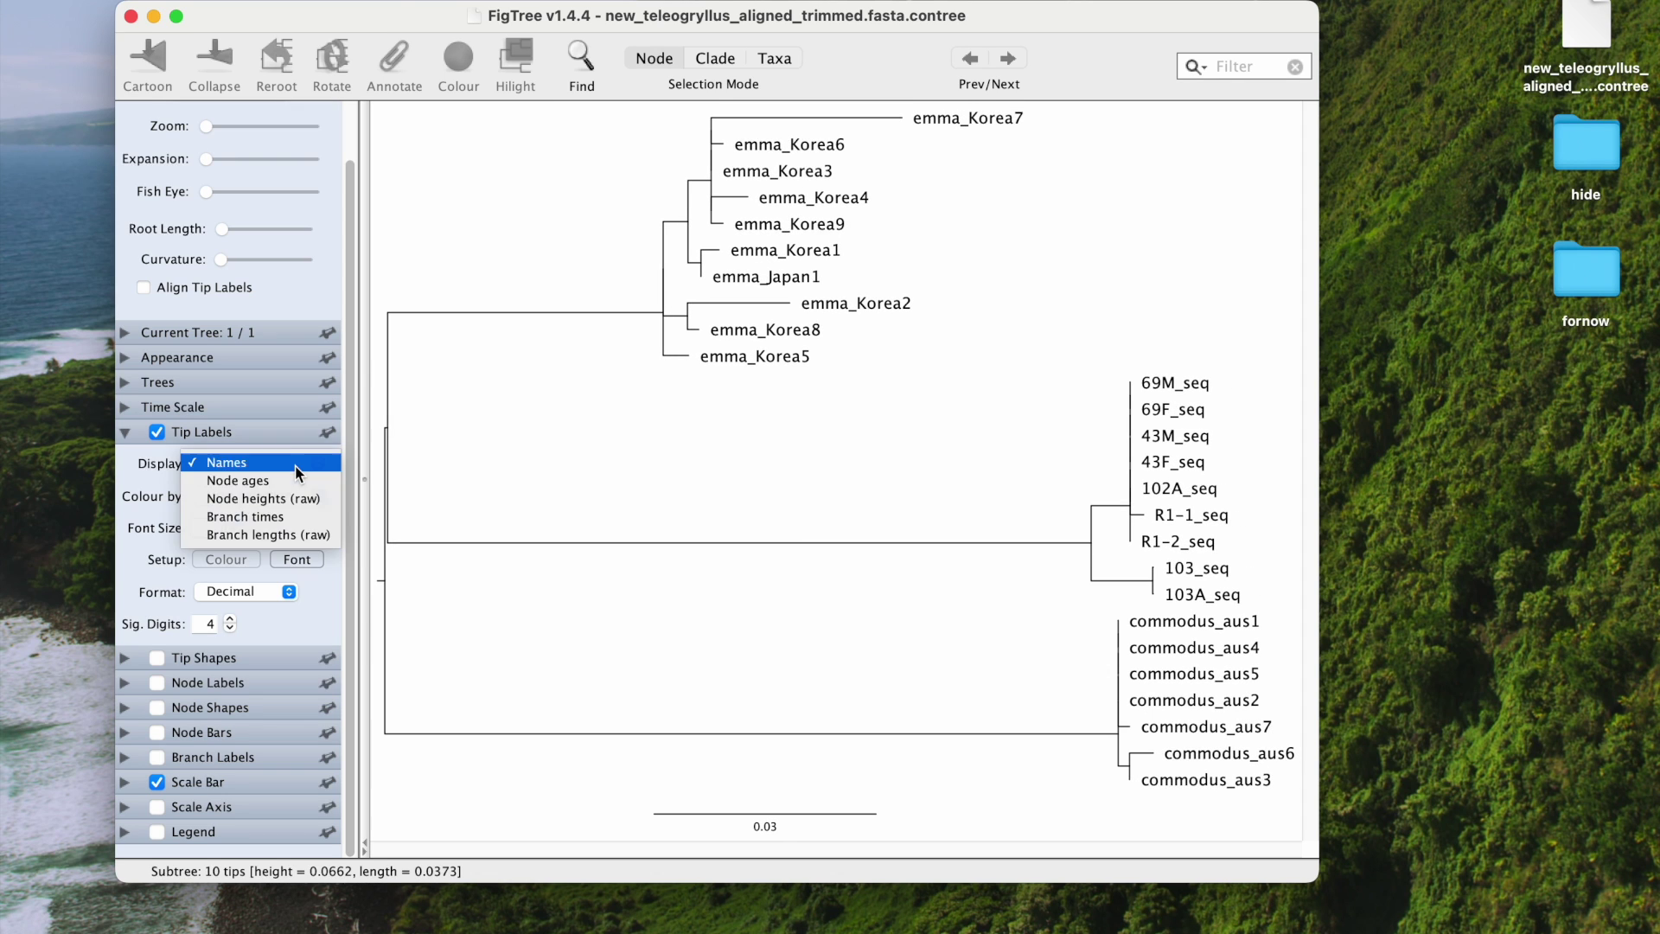
left_click(156, 497)
left_click(241, 588)
left_click(129, 577)
- Choose Arial as the tip label font
left_click(294, 560)
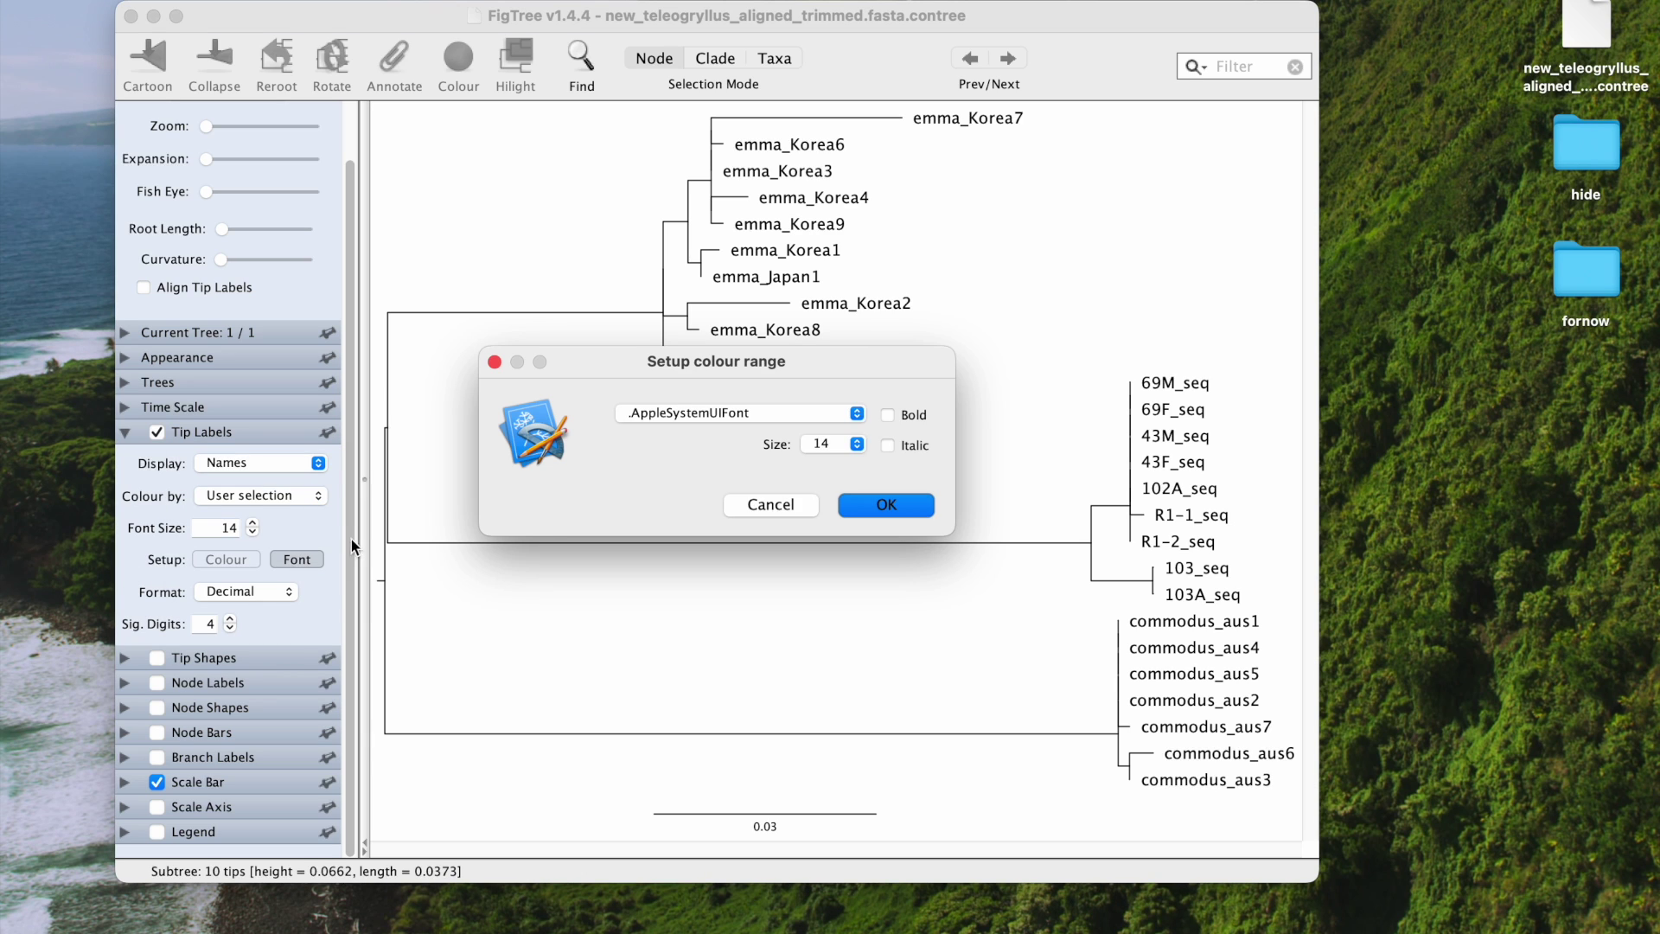
left_click(649, 412)
scroll(680, 519, "down", 3)
scroll(683, 510, "down", 5)
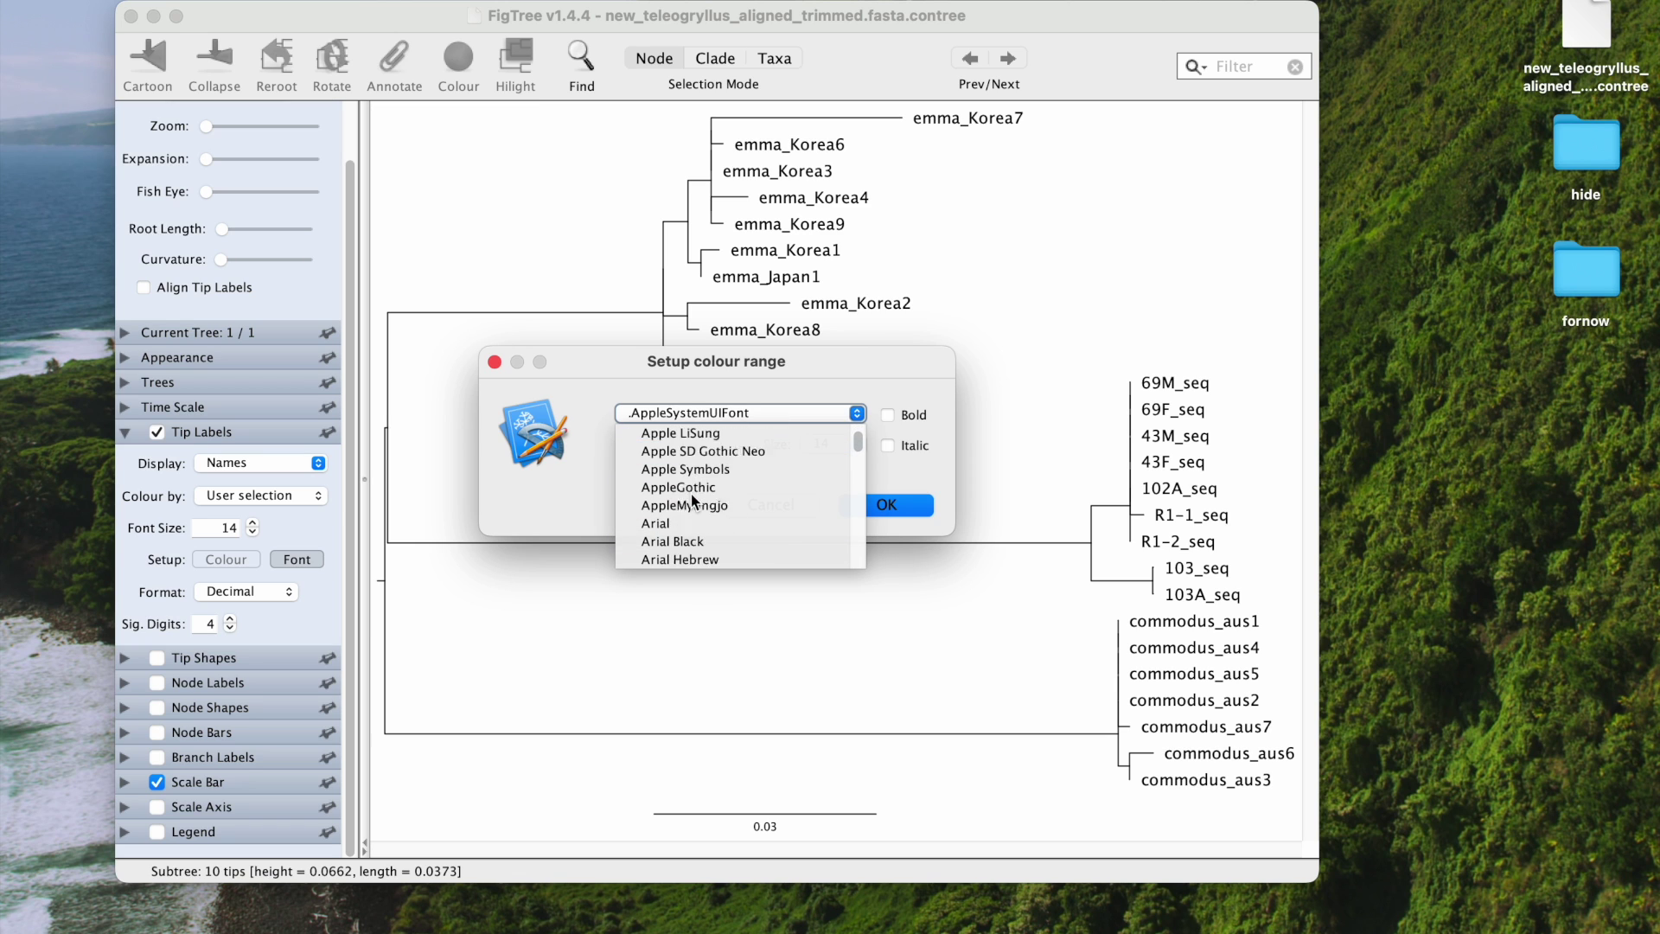
left_click(692, 507)
left_click(914, 507)
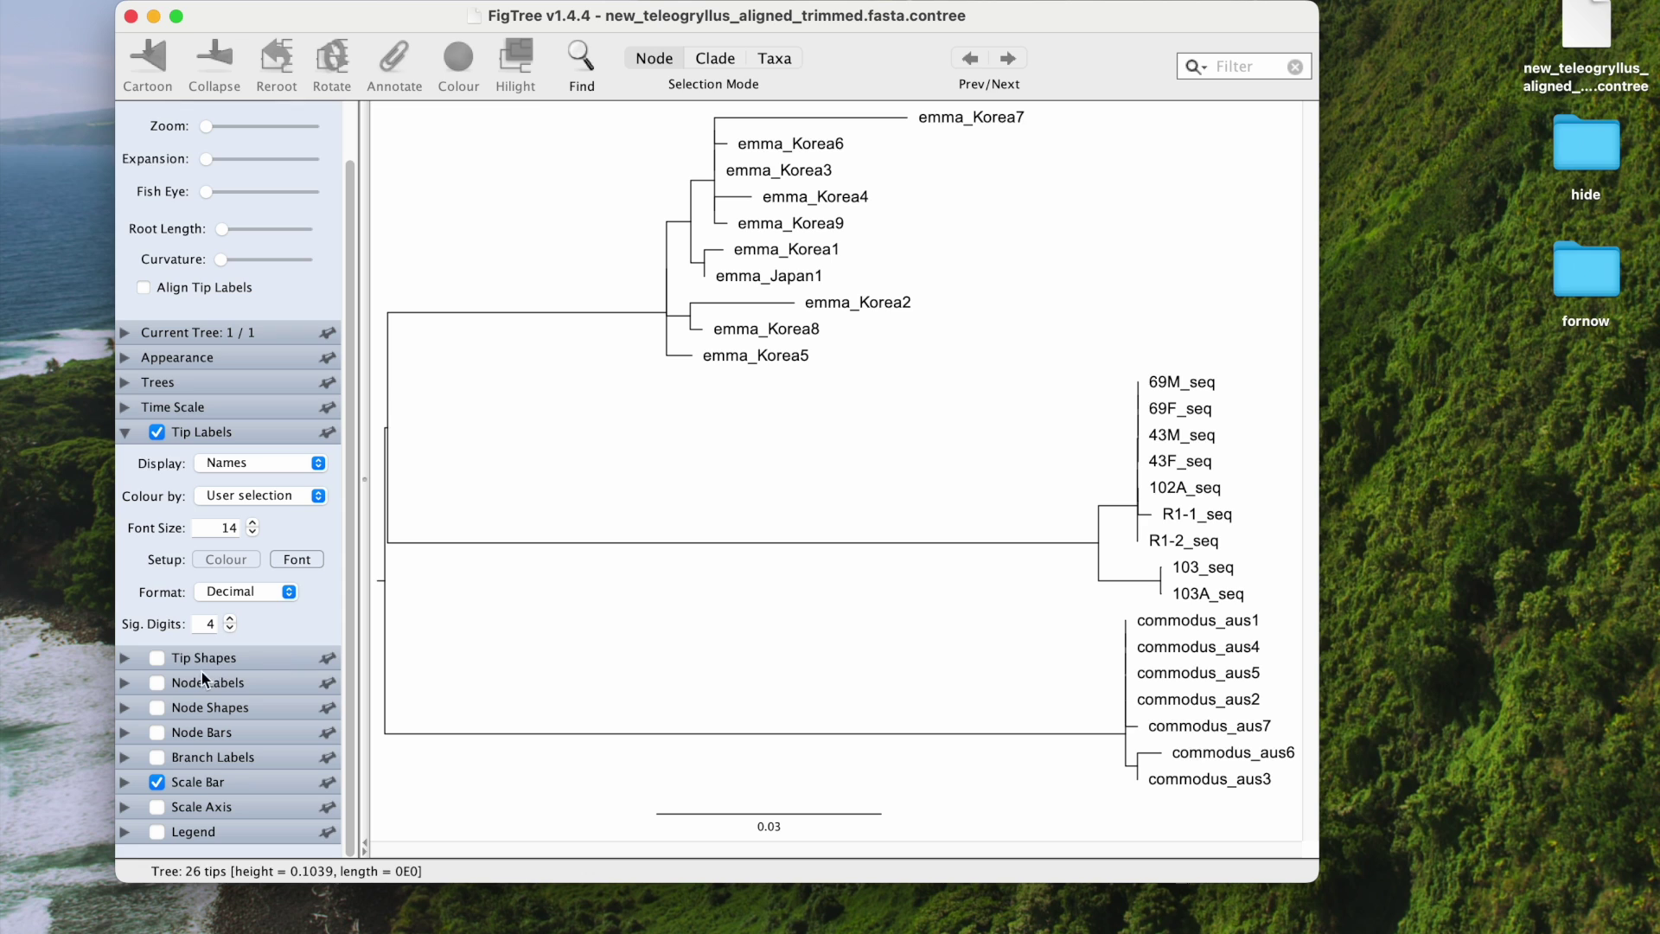
left_click(124, 683)
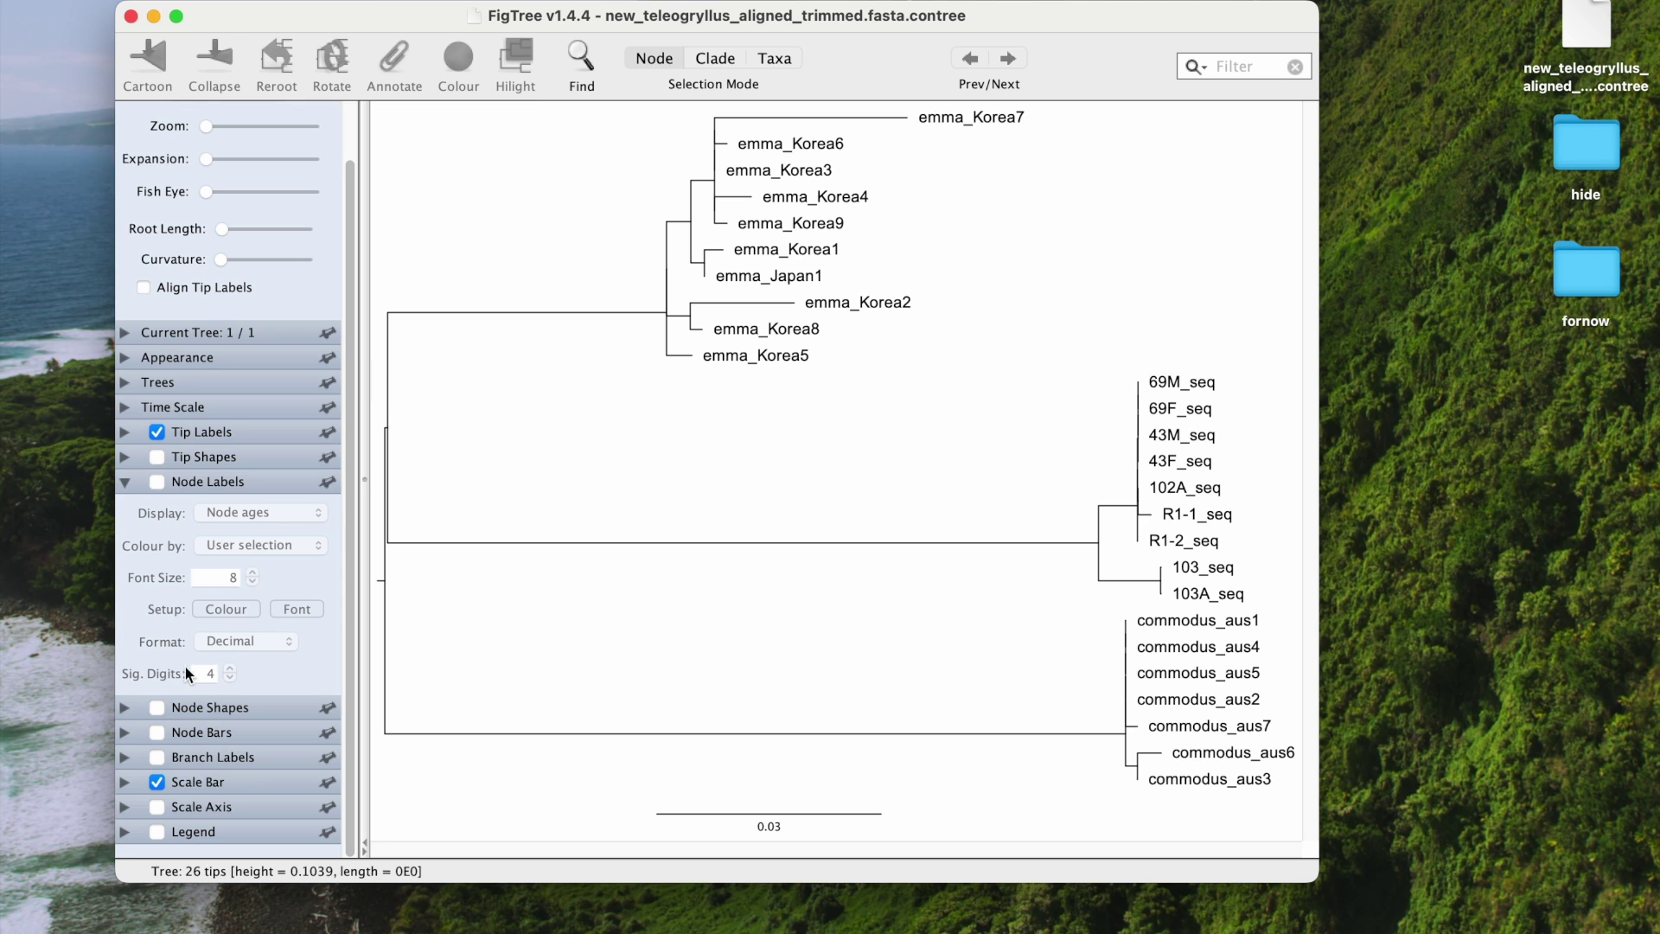
- Turn on node labels showing the 'label' support values and align the tip labels
left_click(172, 483)
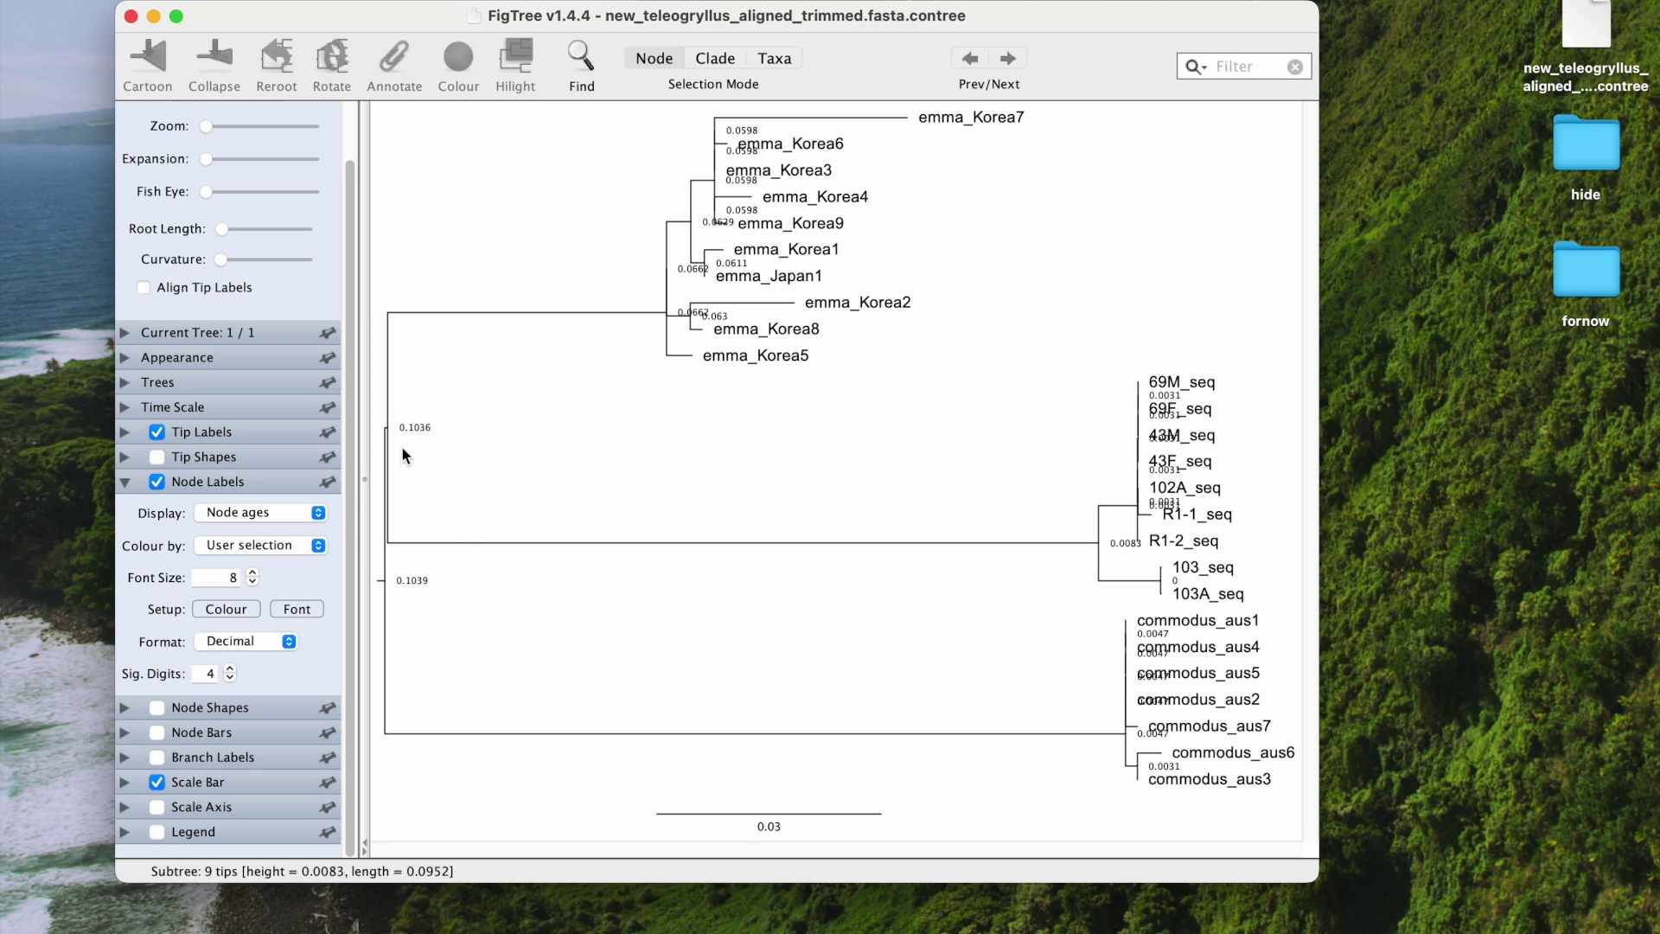
left_click(313, 511)
left_click(294, 585)
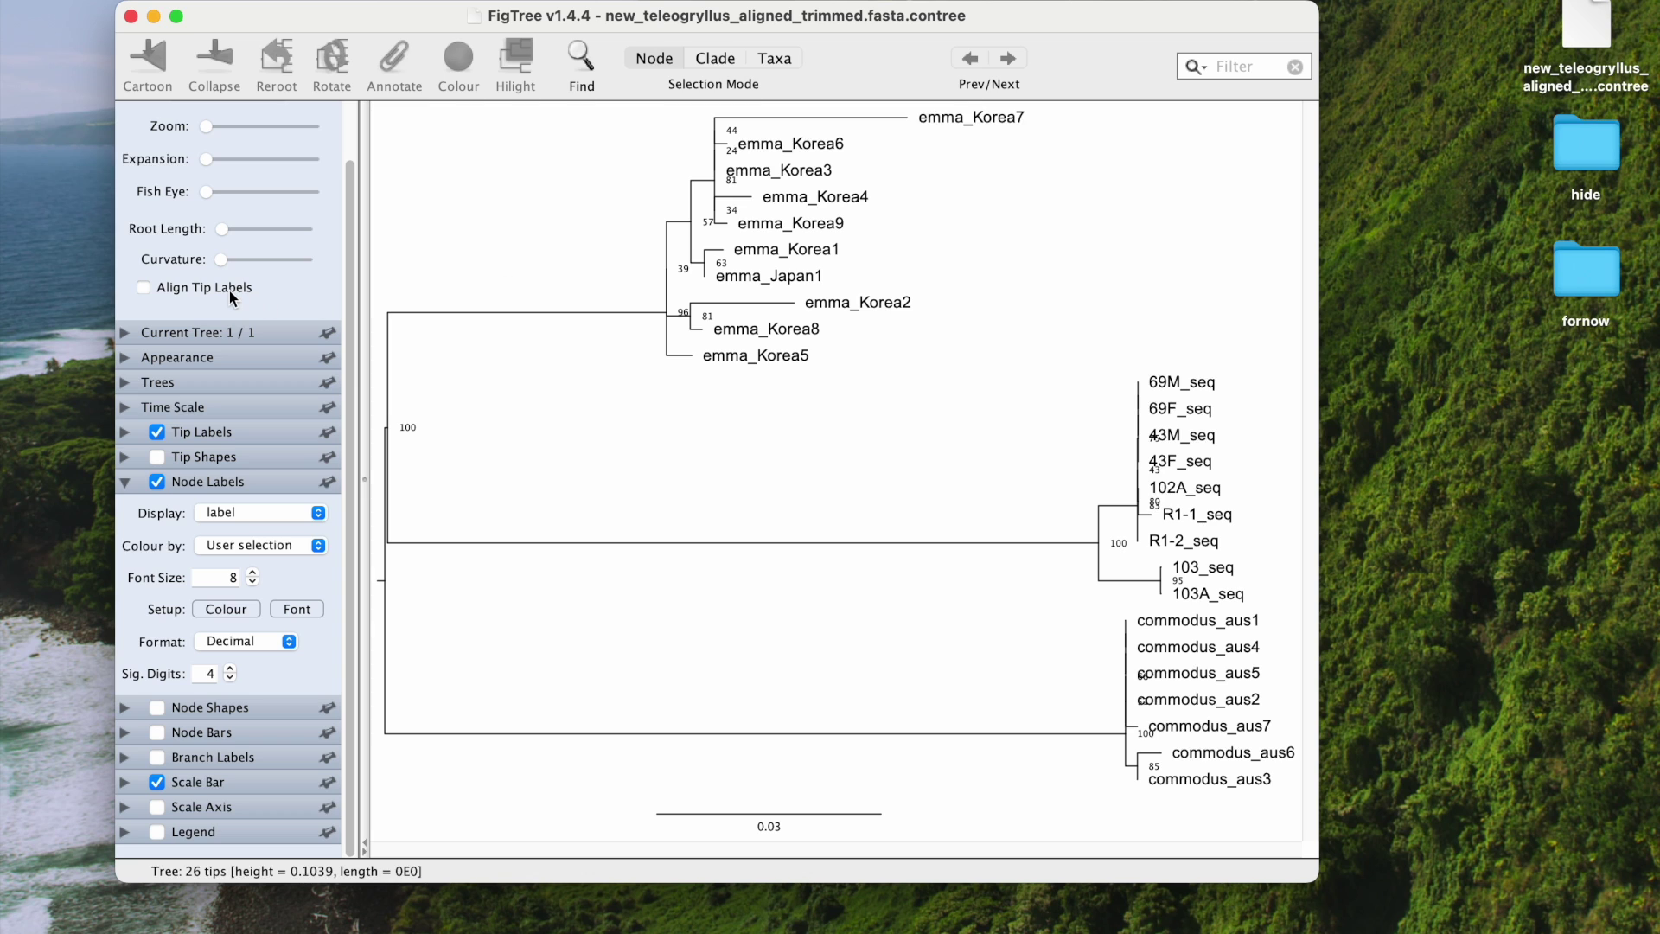
left_click(144, 288)
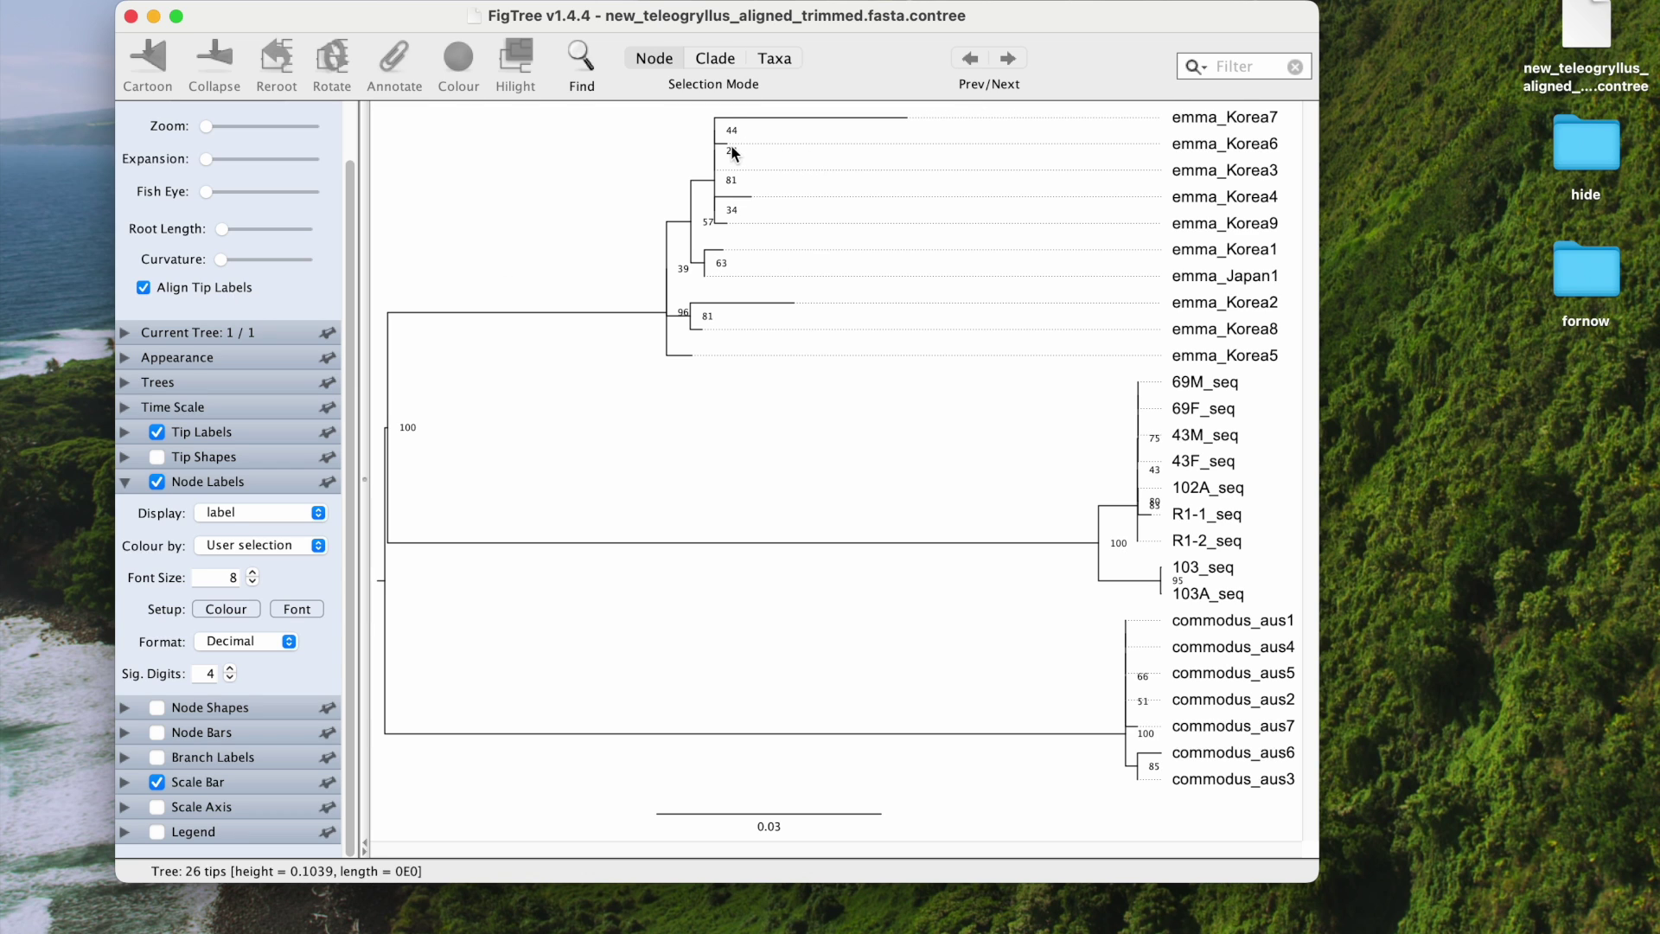
- Set the node label font size to 10 and bring up the node label Font dialog
left_click(252, 573)
left_click(252, 573)
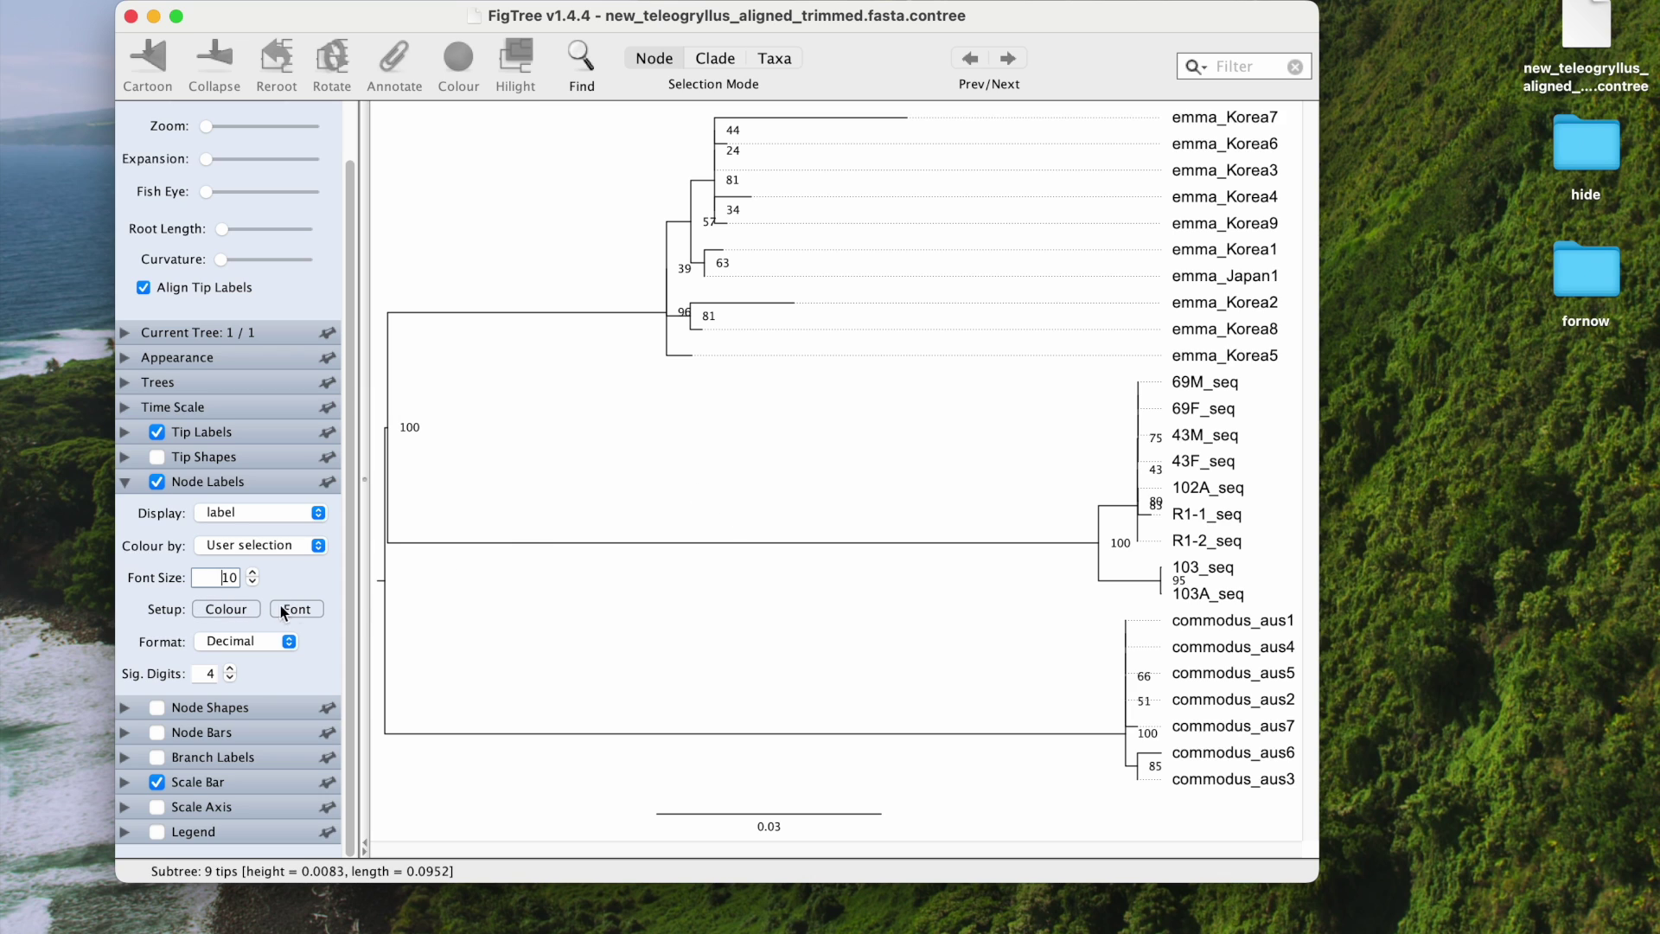
mouse_move(438, 10)
left_mouse_down()
mouse_move(1099, 236)
mouse_move(429, 12)
left_mouse_up()
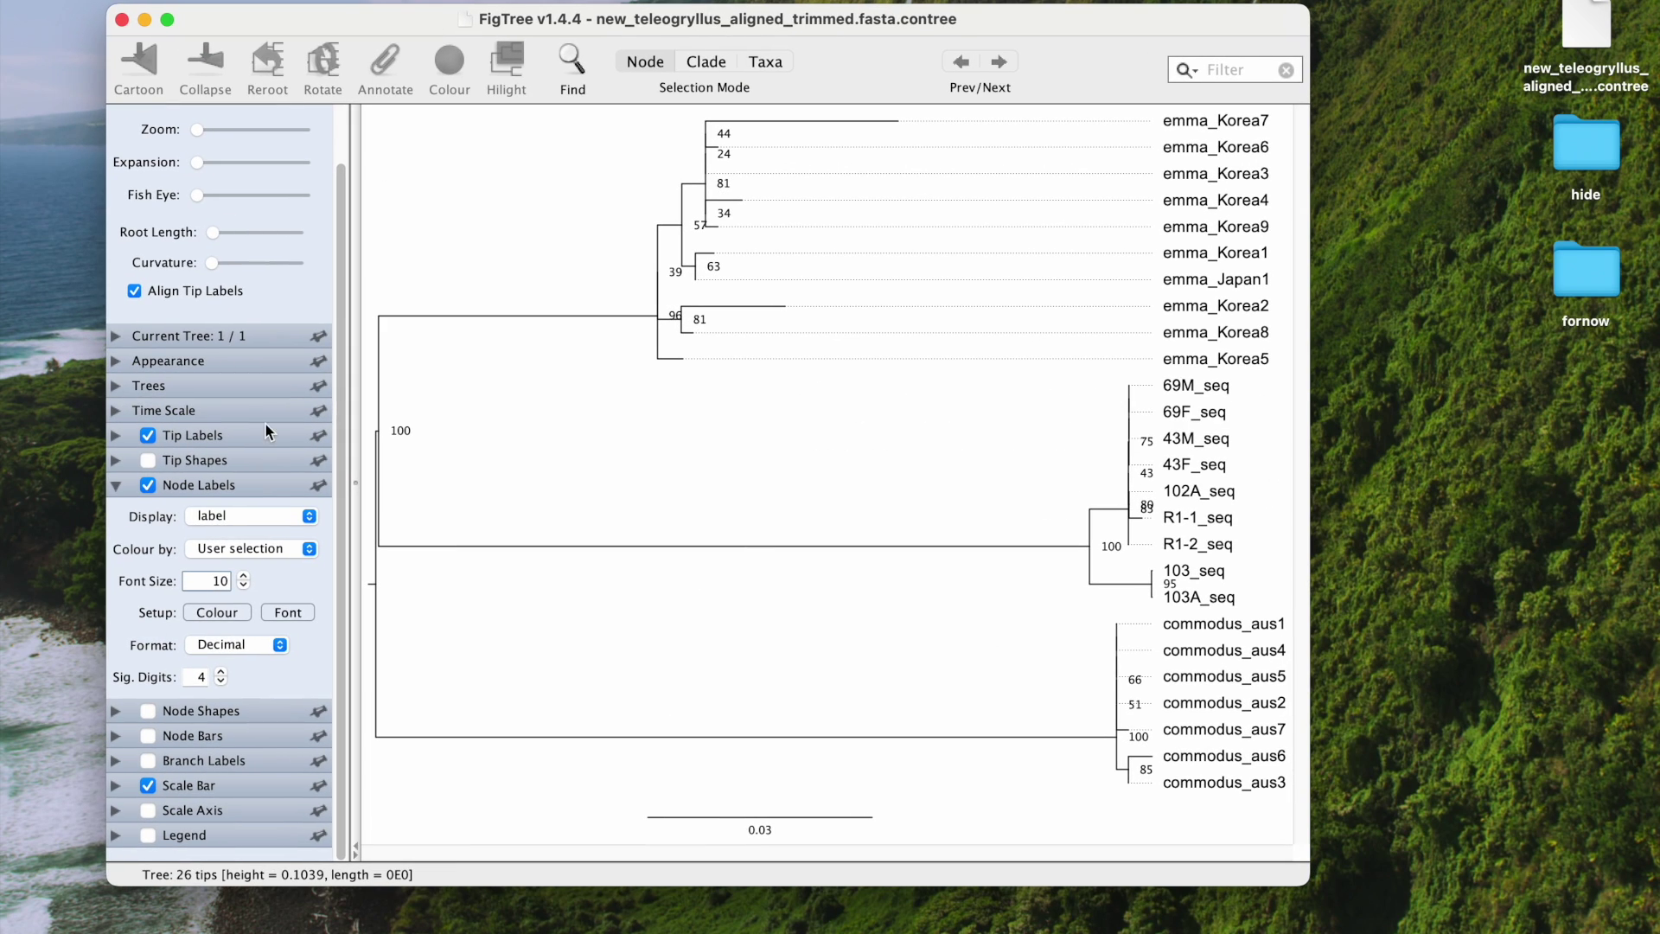
left_click(232, 614)
left_click(297, 614)
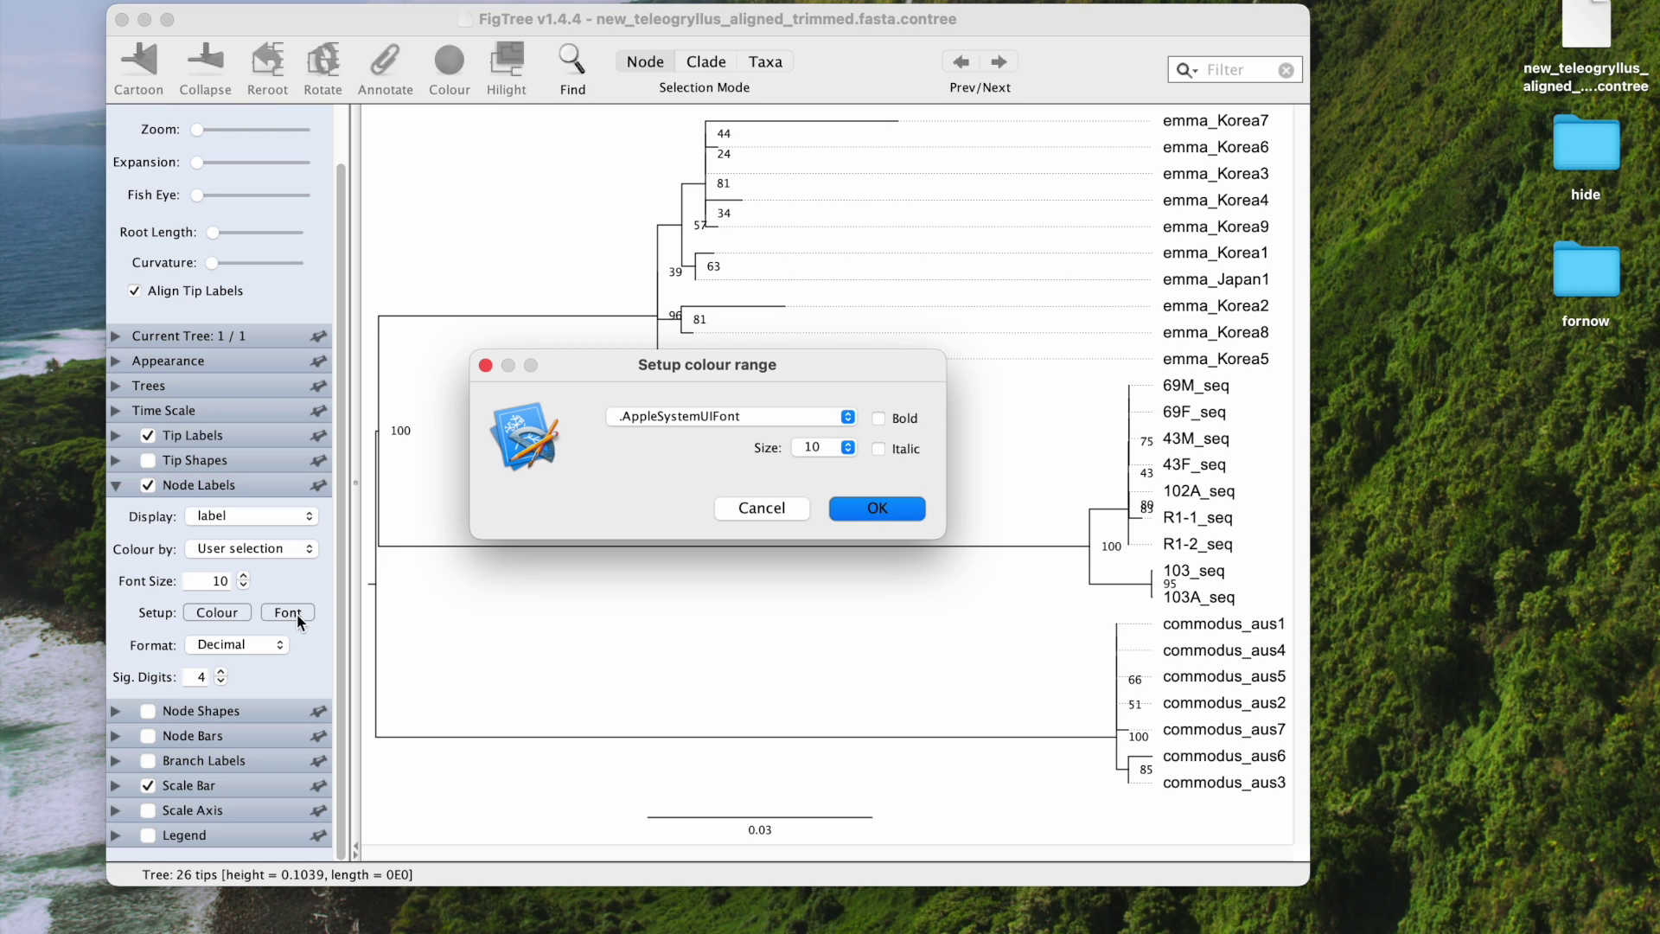
- Close the font dialog, widen the window, and try selecting emma tips in Taxa mode
left_click(787, 507)
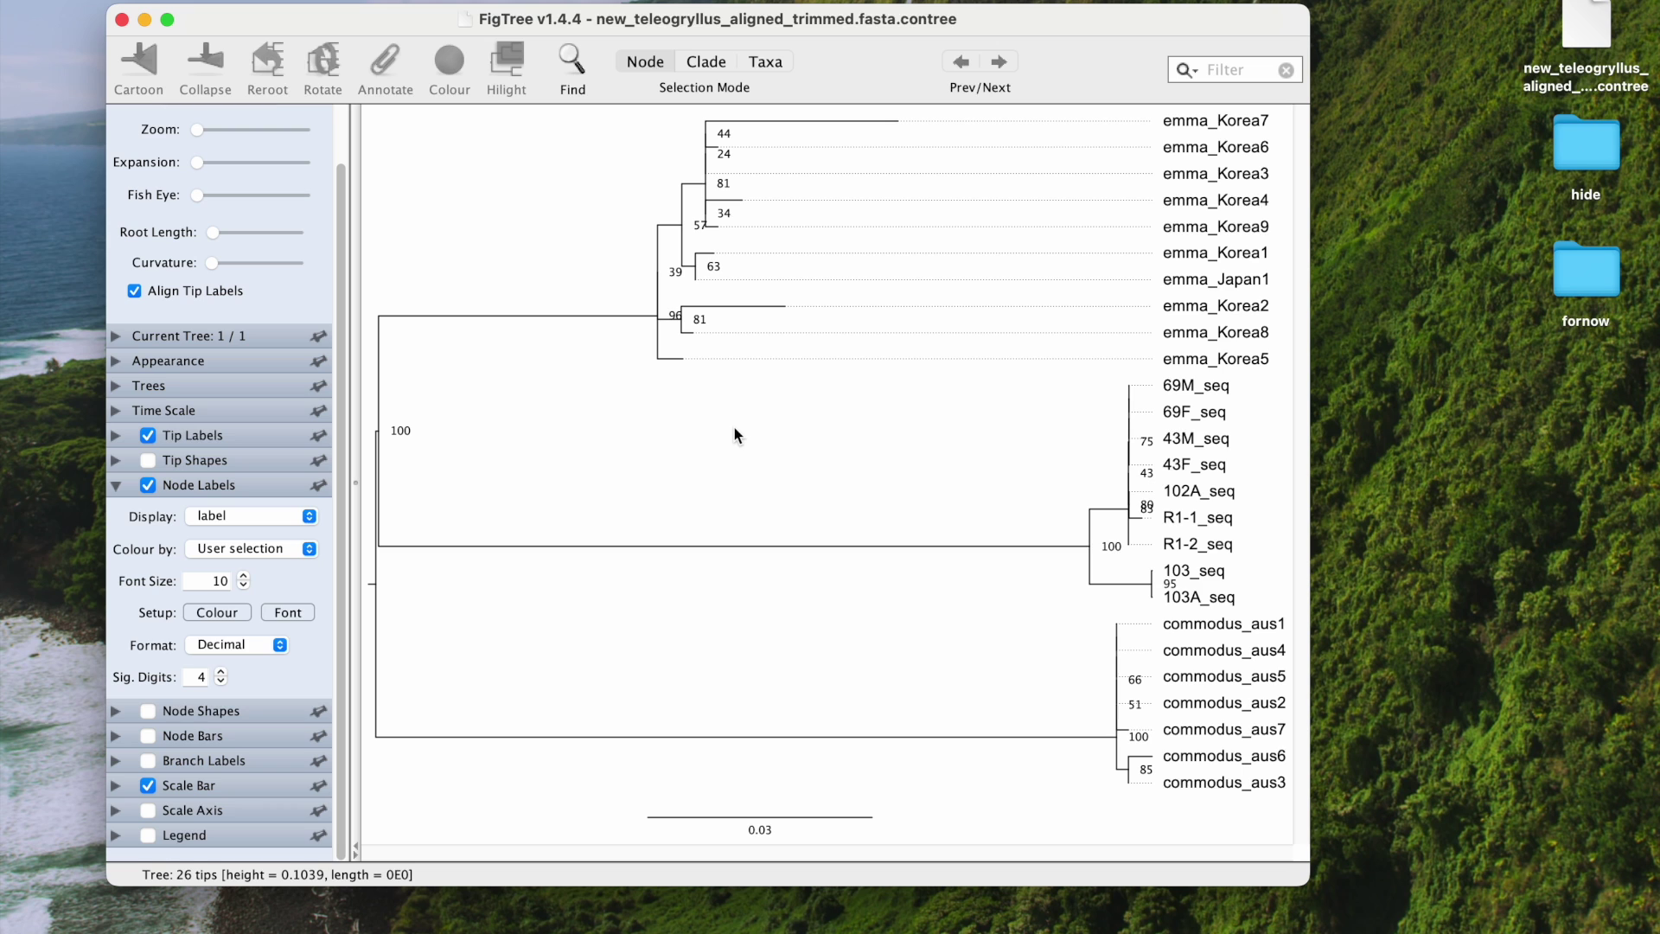
mouse_move(1309, 882)
left_mouse_down()
mouse_move(1393, 880)
mouse_move(1294, 884)
left_mouse_up()
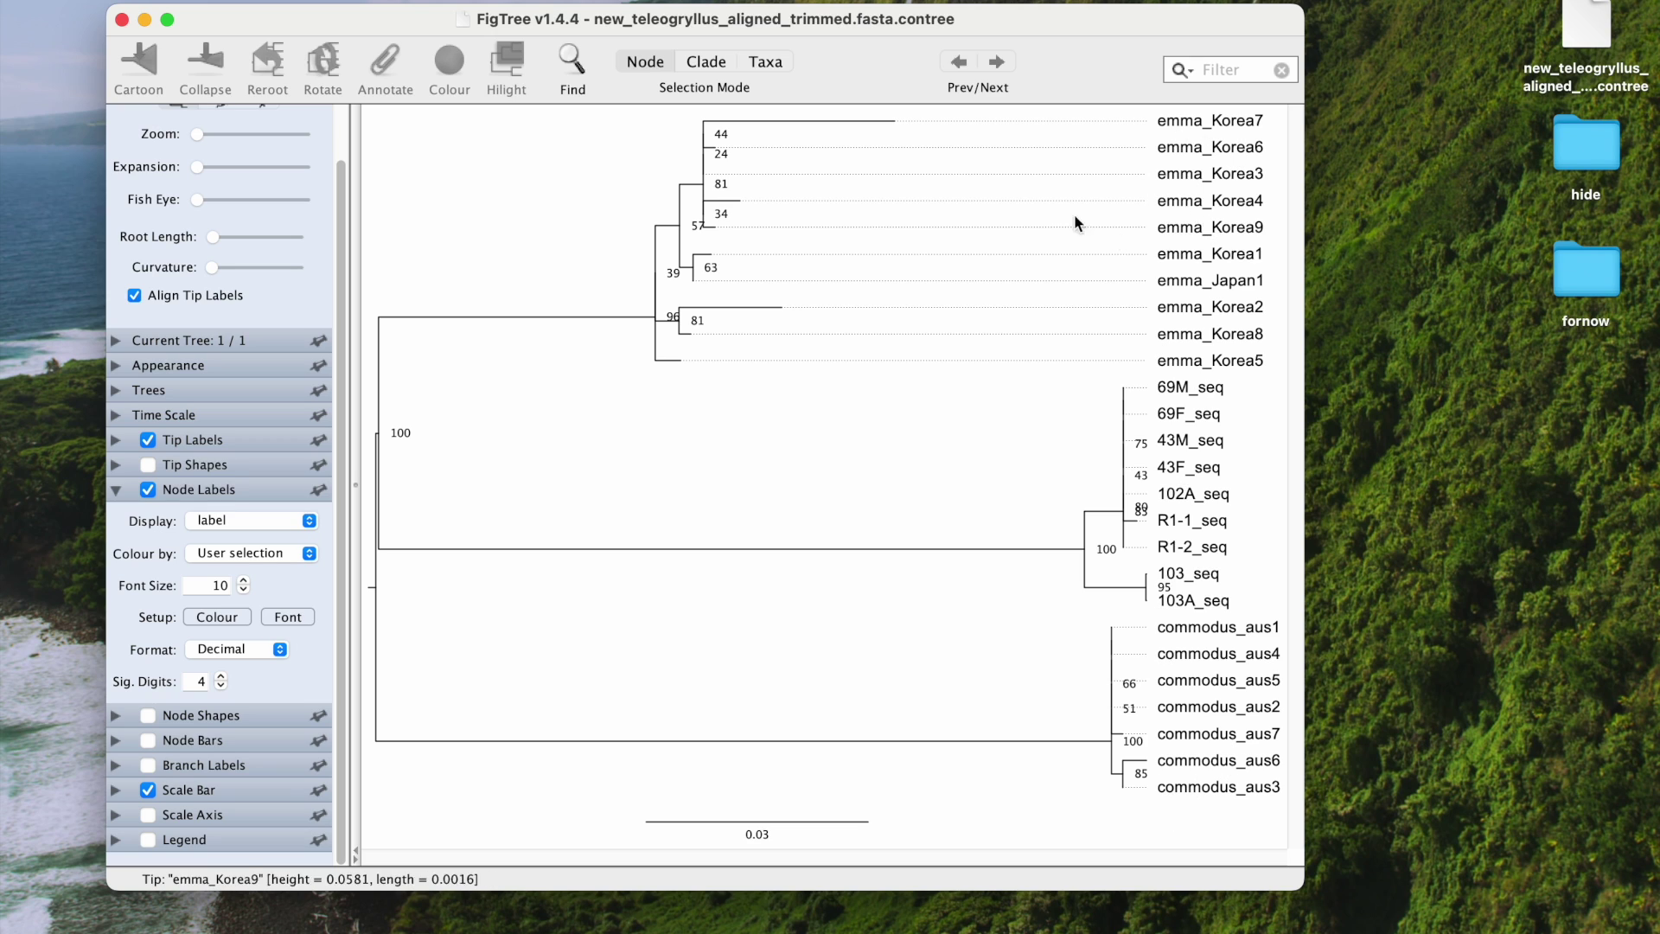
left_click(778, 64)
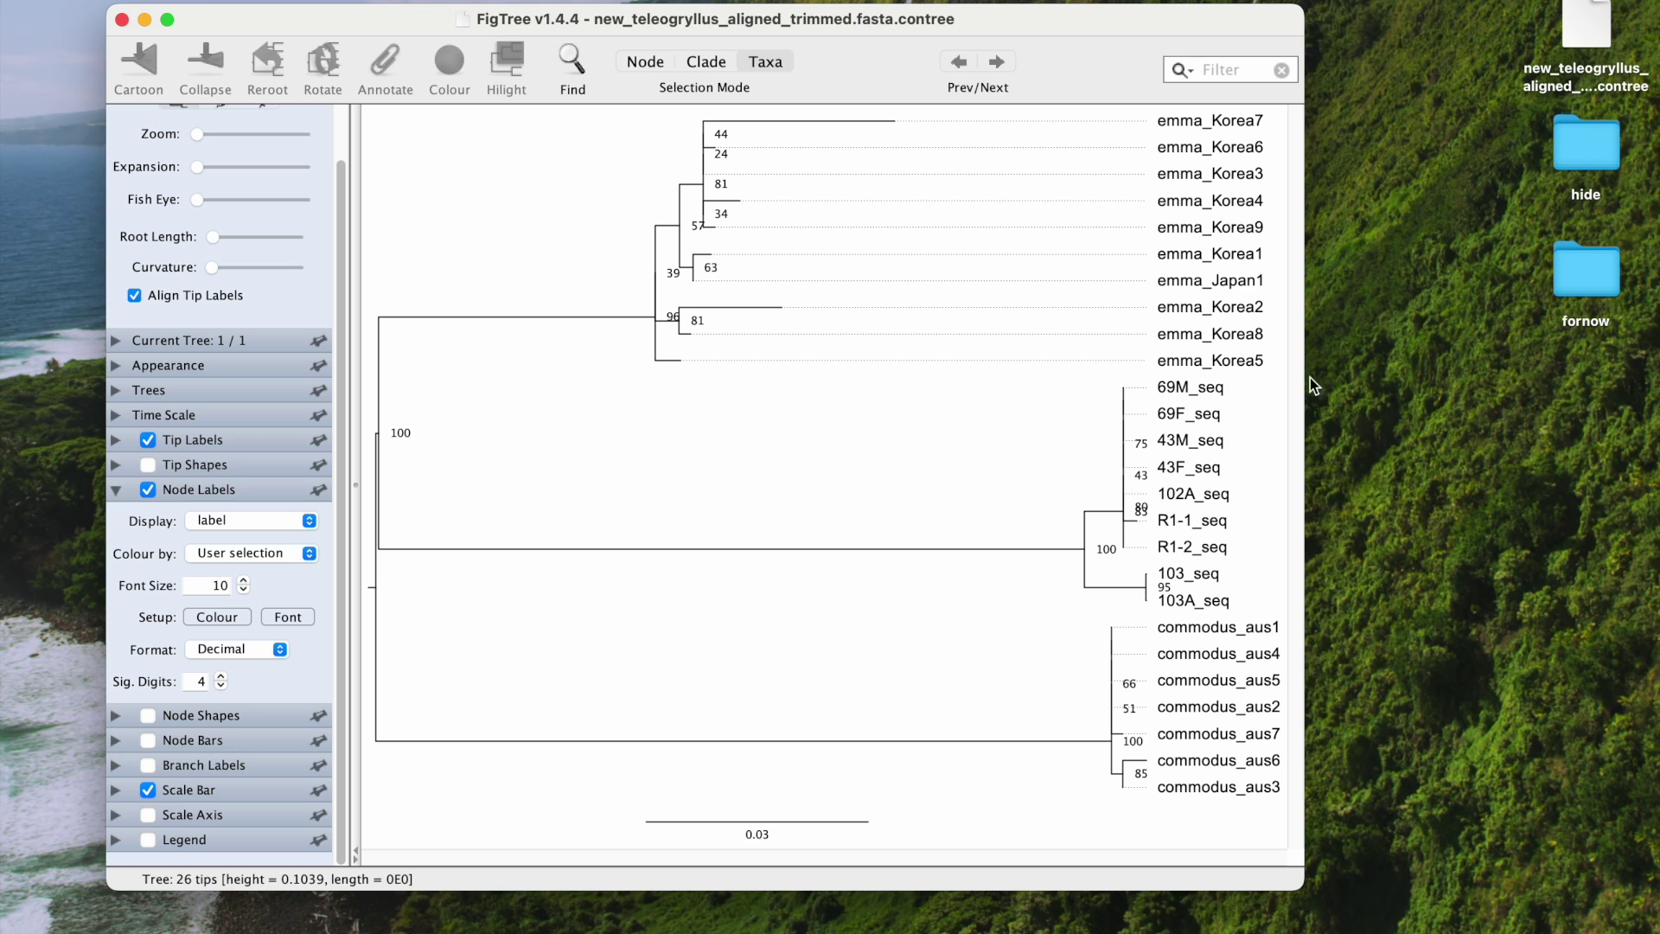
left_click_drag(1276, 360, 1180, 112)
left_click(1204, 203)
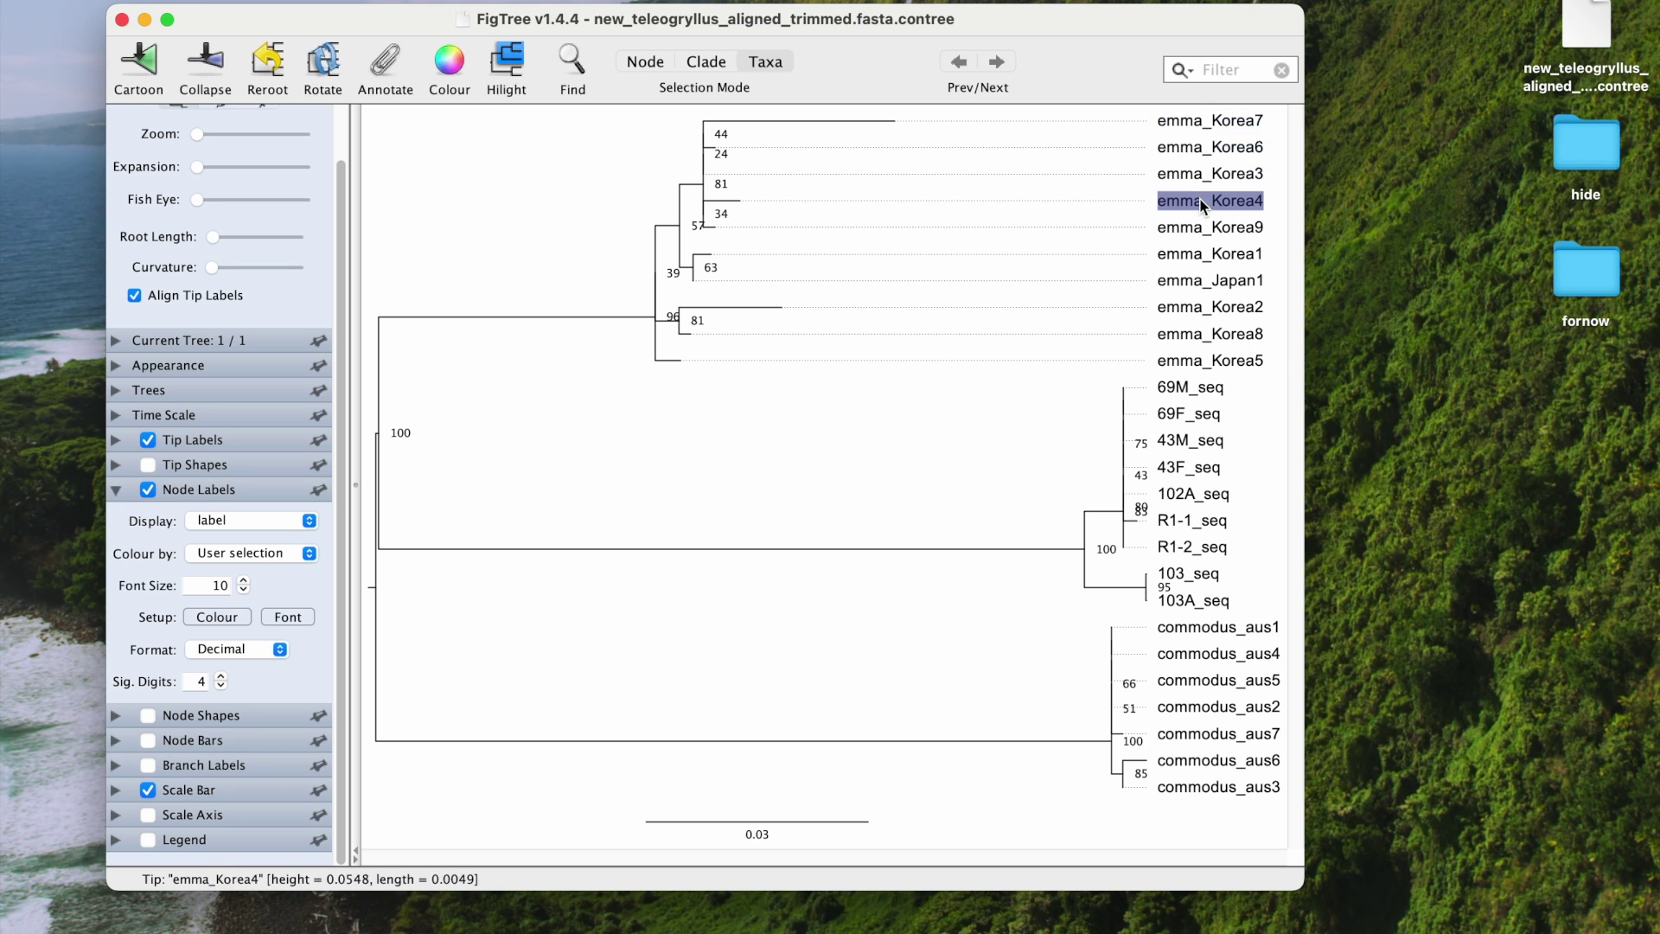
left_click(1263, 361)
left_click_drag(1275, 361, 1076, 96)
left_click_drag(608, 126, 1008, 365)
left_click(1008, 365)
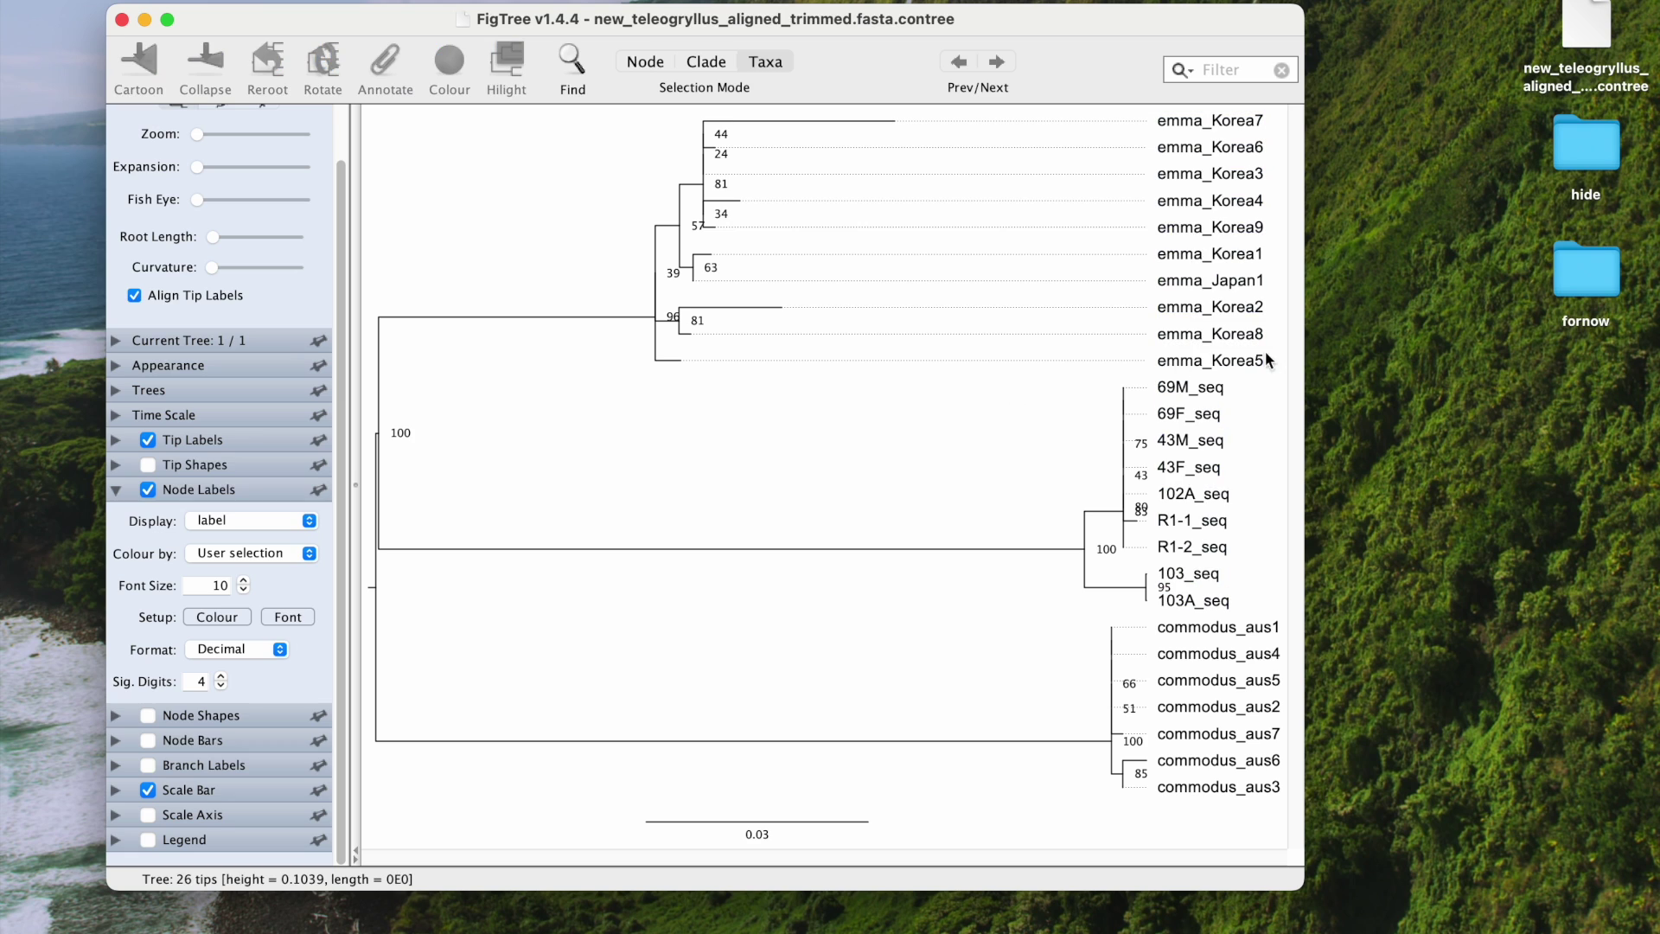
left_click_drag(1269, 384, 1134, 105)
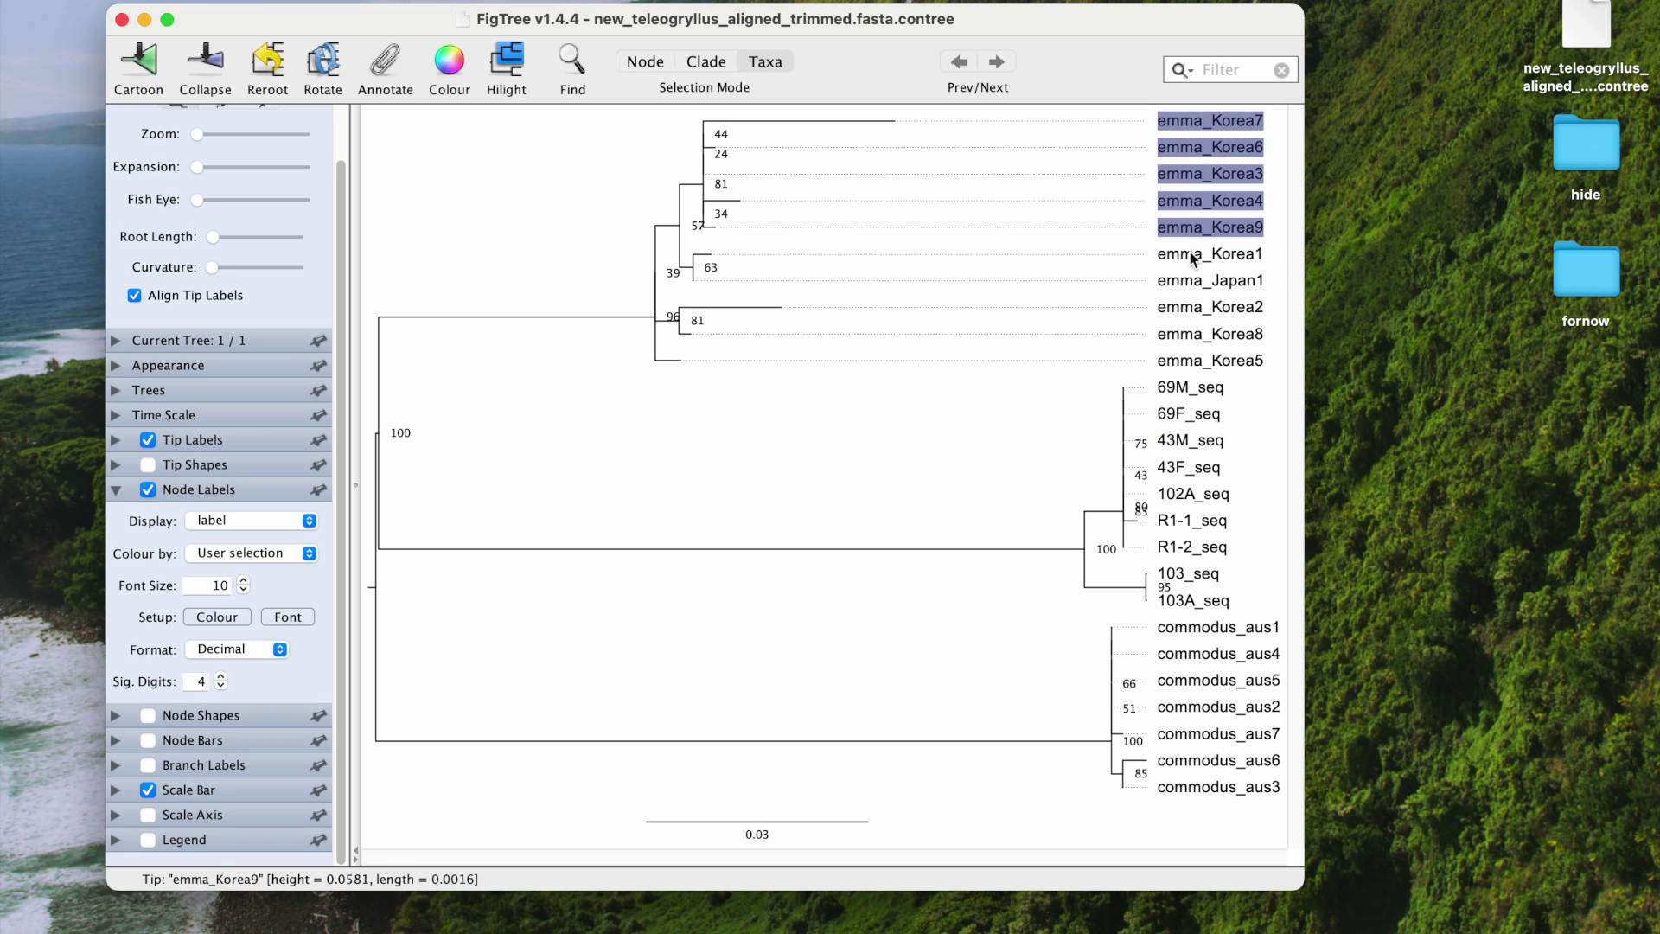
- Switch to Clade selection mode and select the whole emma clade
left_click(706, 61)
left_click(617, 105)
left_click_drag(616, 148, 617, 104)
left_click(1262, 361)
left_click_drag(619, 255, 651, 340)
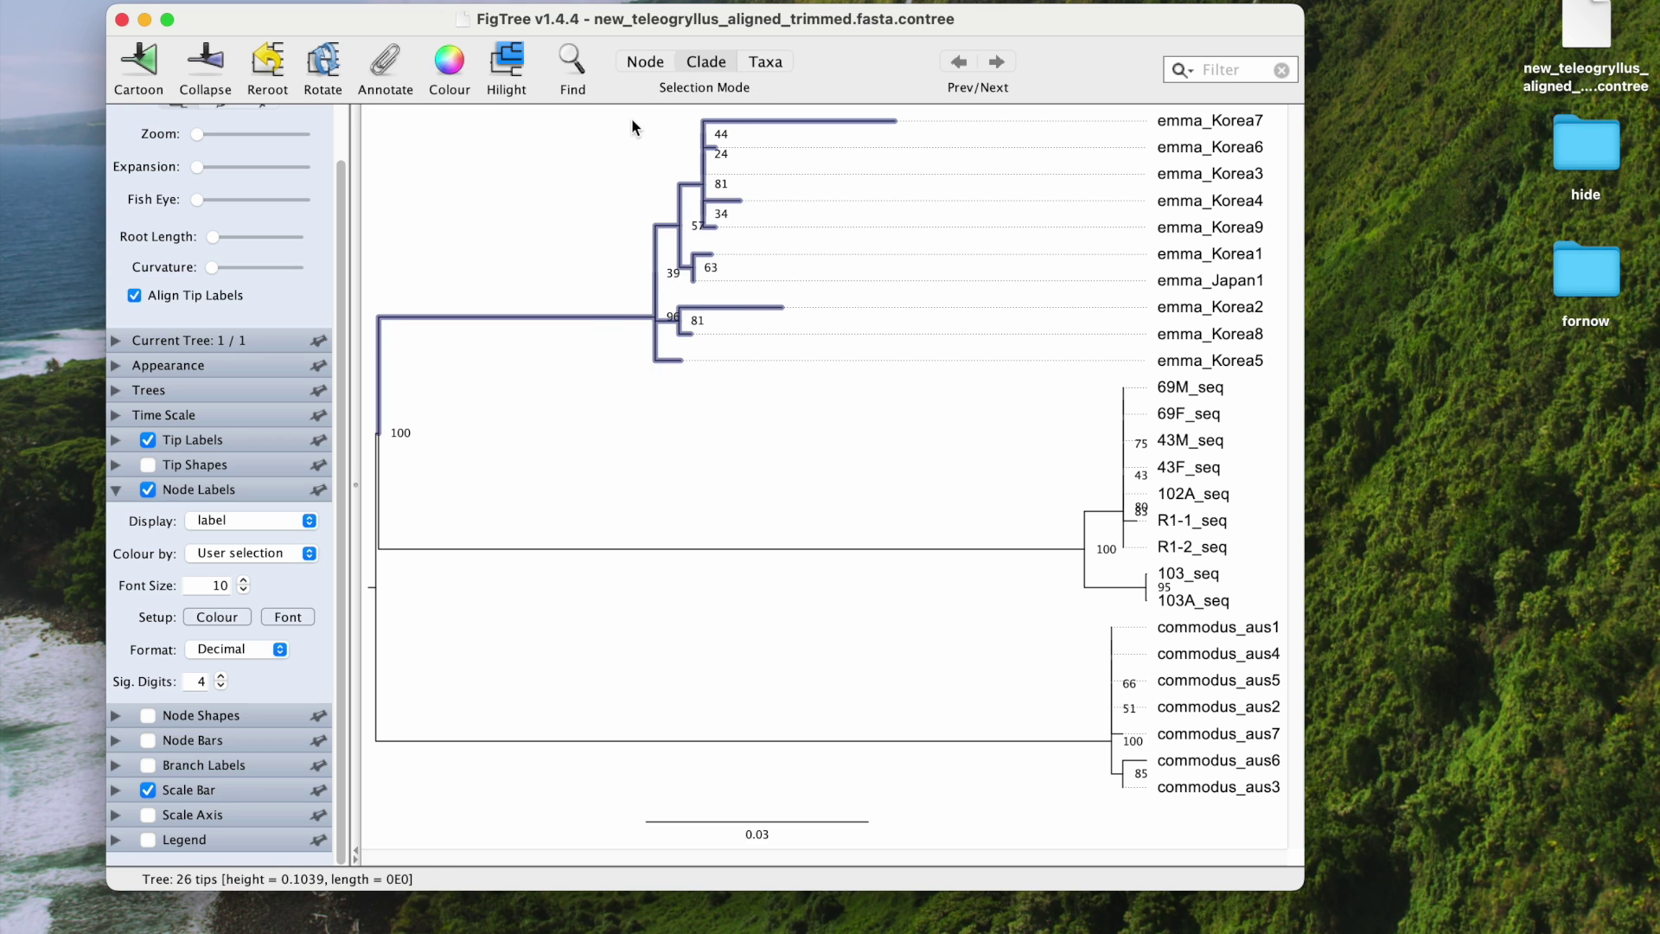
- Colour the emma clade's branches blue using a crayon swatch
left_click(449, 62)
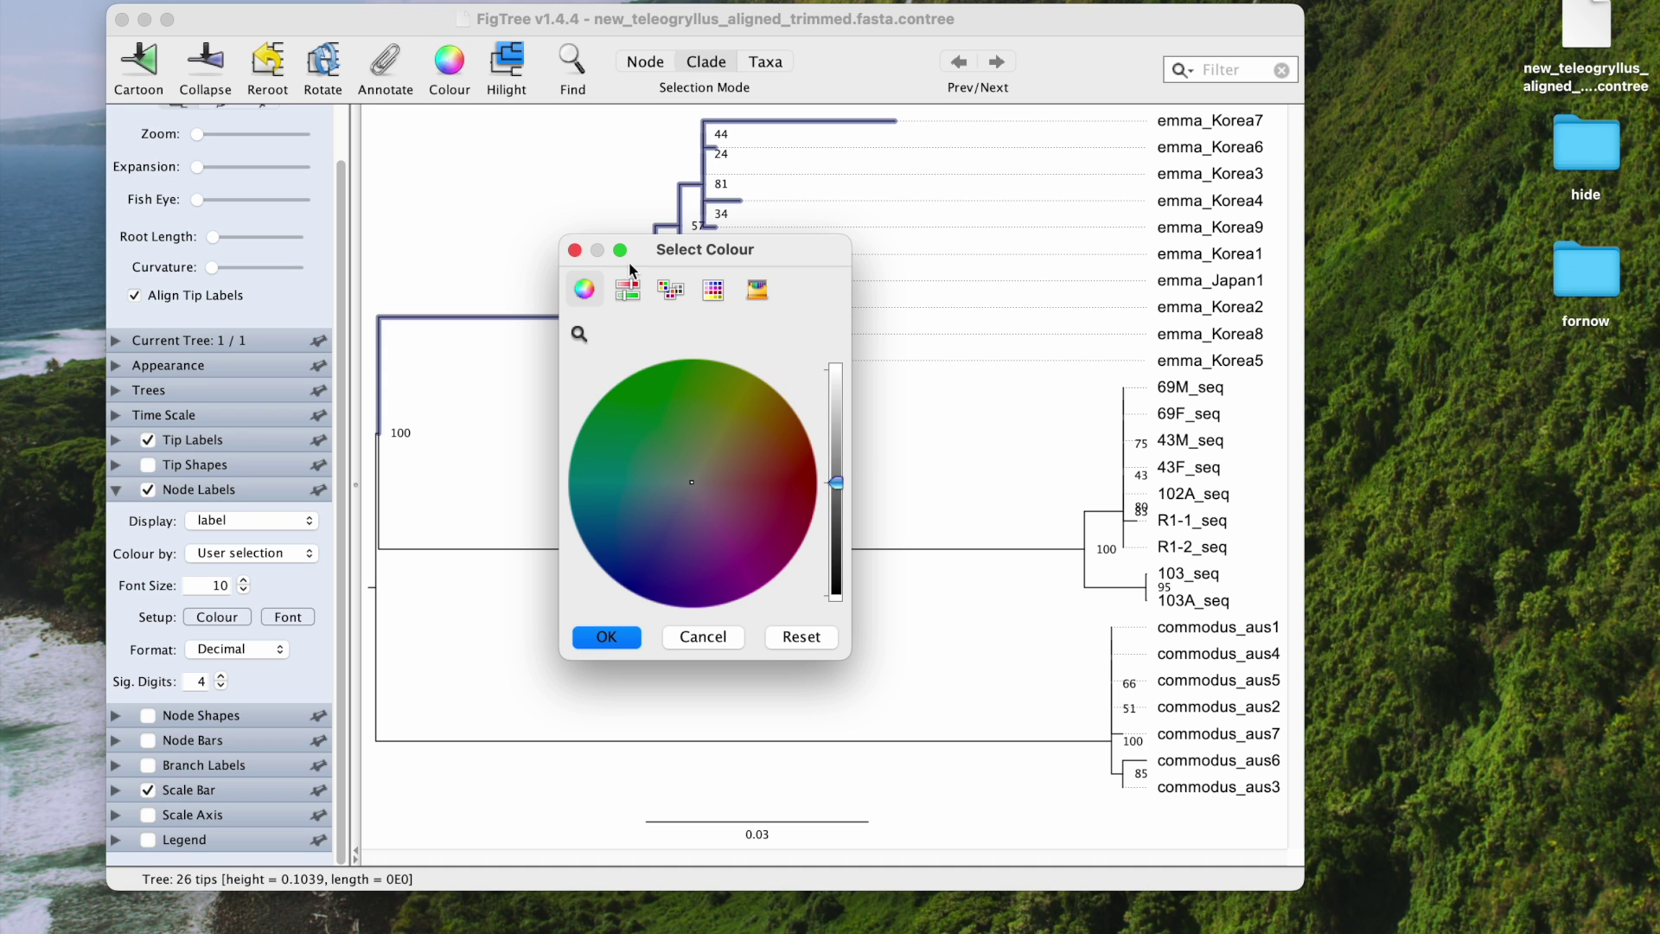
left_click(755, 289)
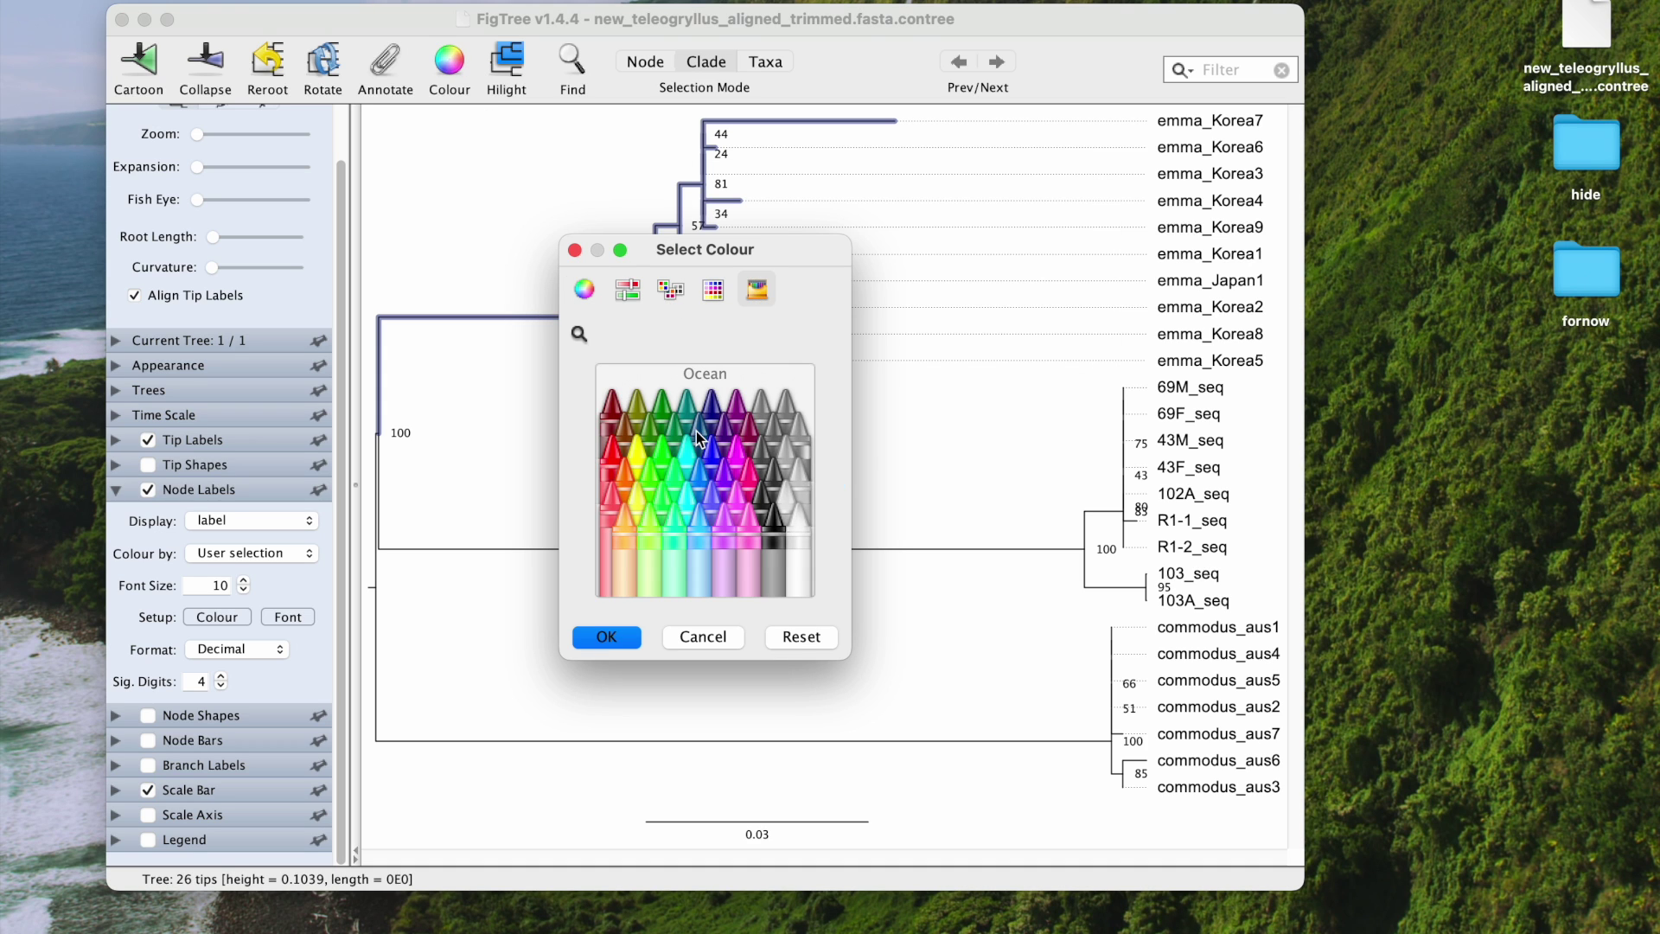
left_click(621, 636)
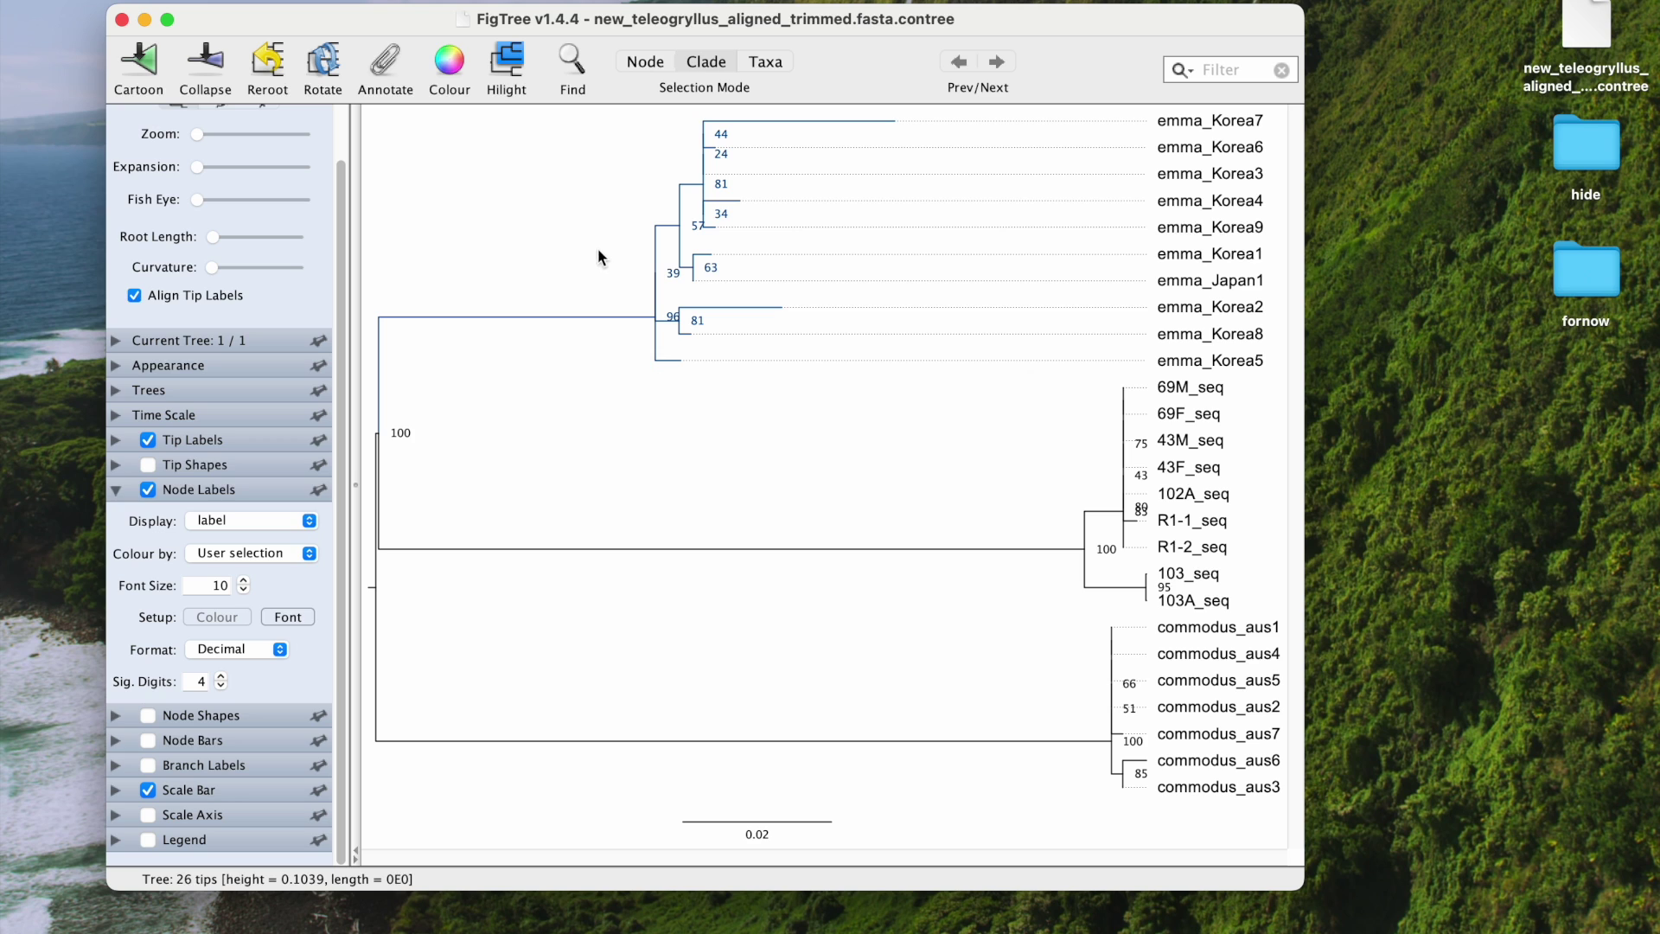
- Reselect the emma clade and give it a yellow highlight
left_click(655, 328)
left_click(512, 54)
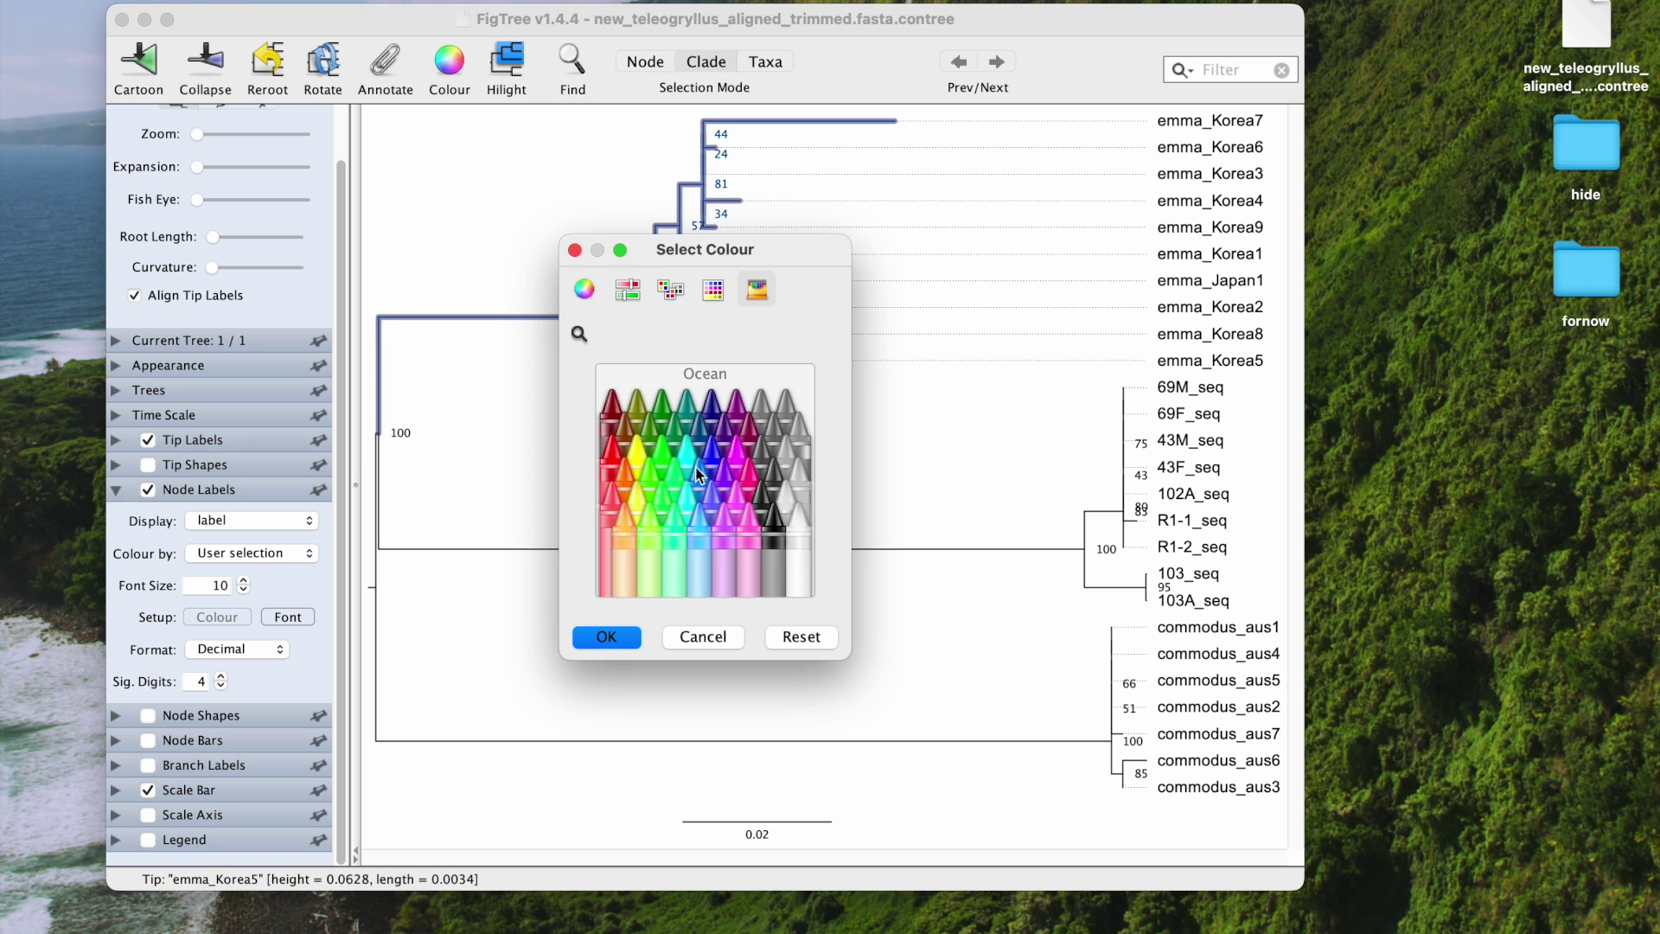
left_click(607, 637)
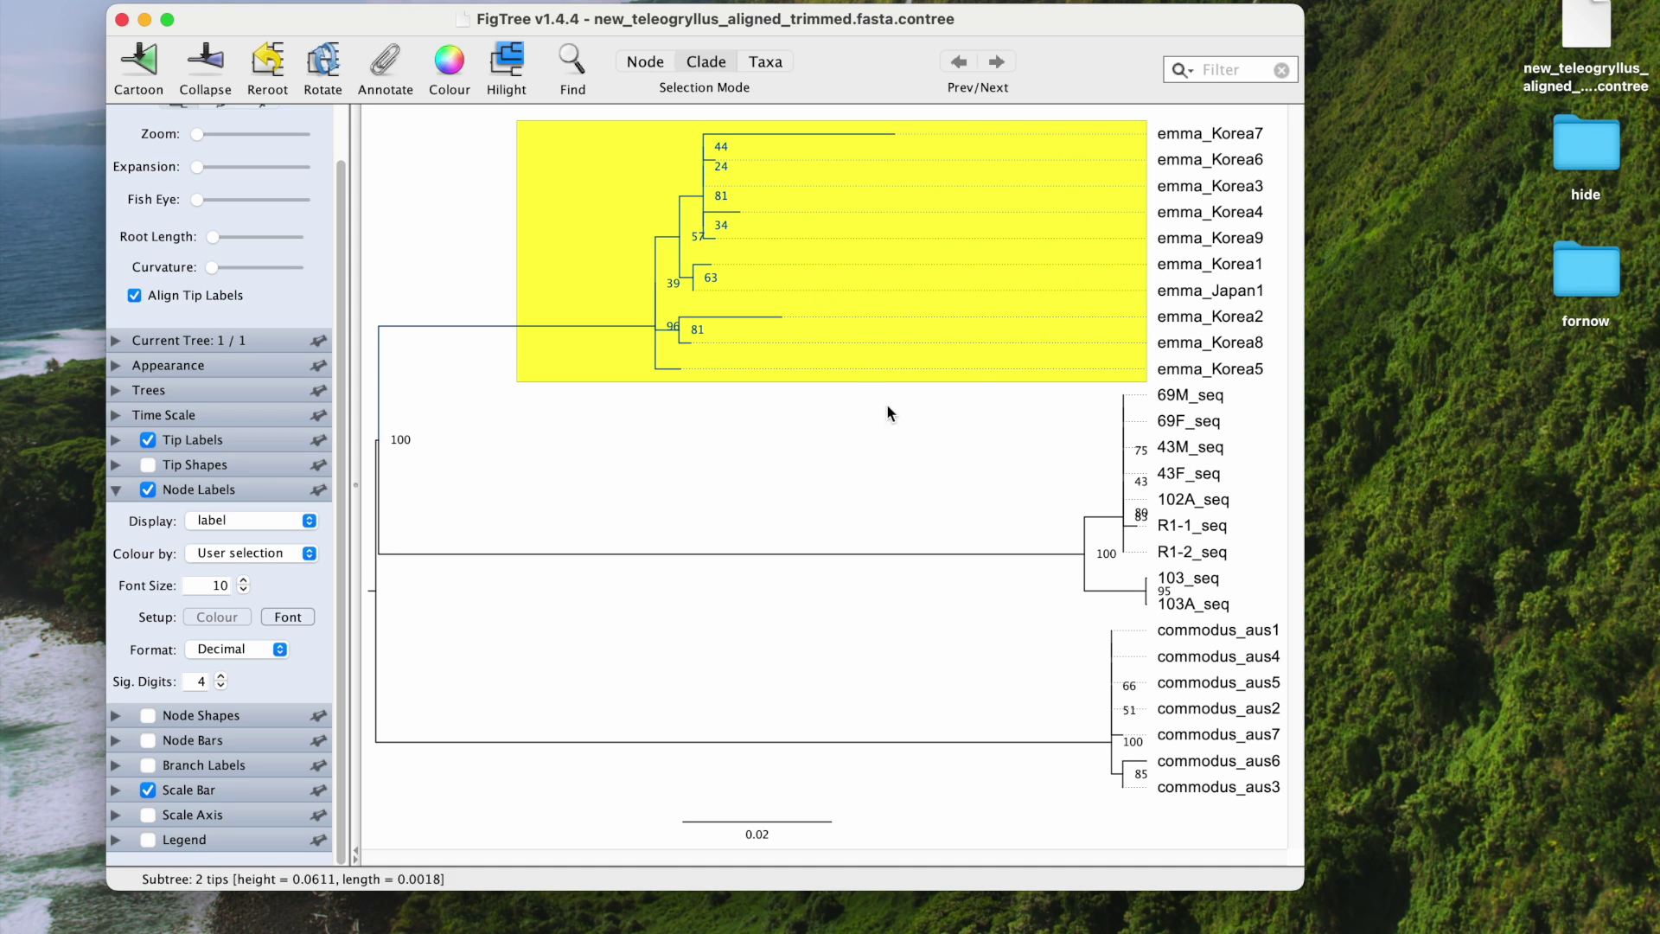
left_click(1270, 372)
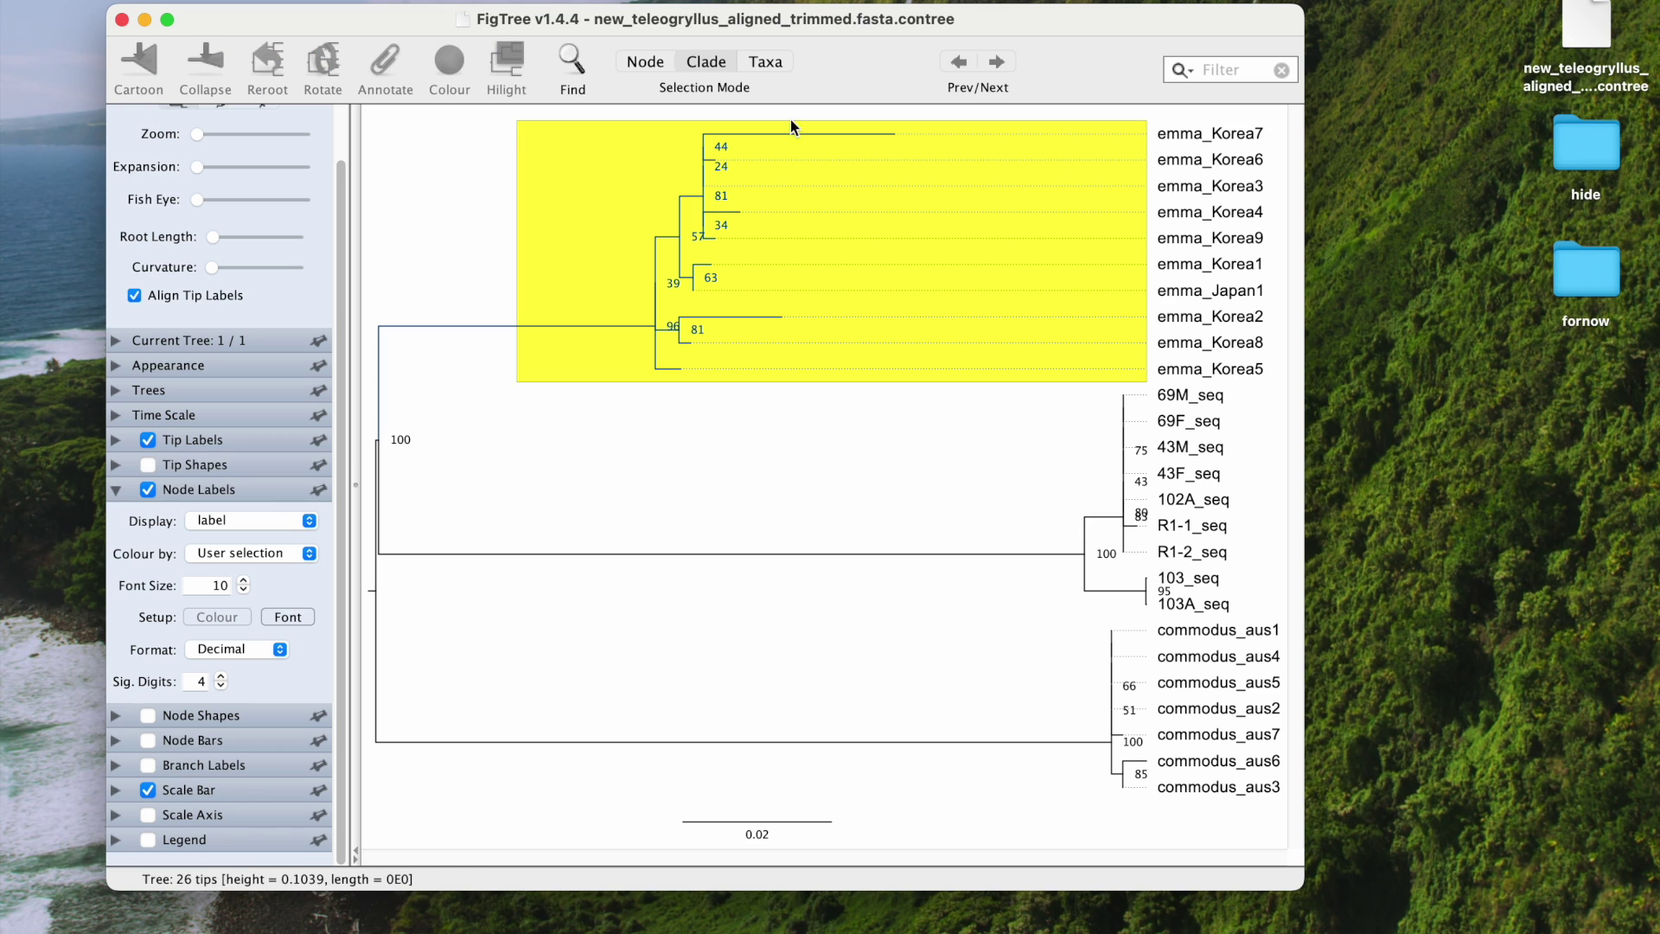
- In Taxa mode, select all emma tips from emma_Korea7 through emma_Japan1
left_click(757, 70)
left_click_drag(1270, 370, 1196, 220)
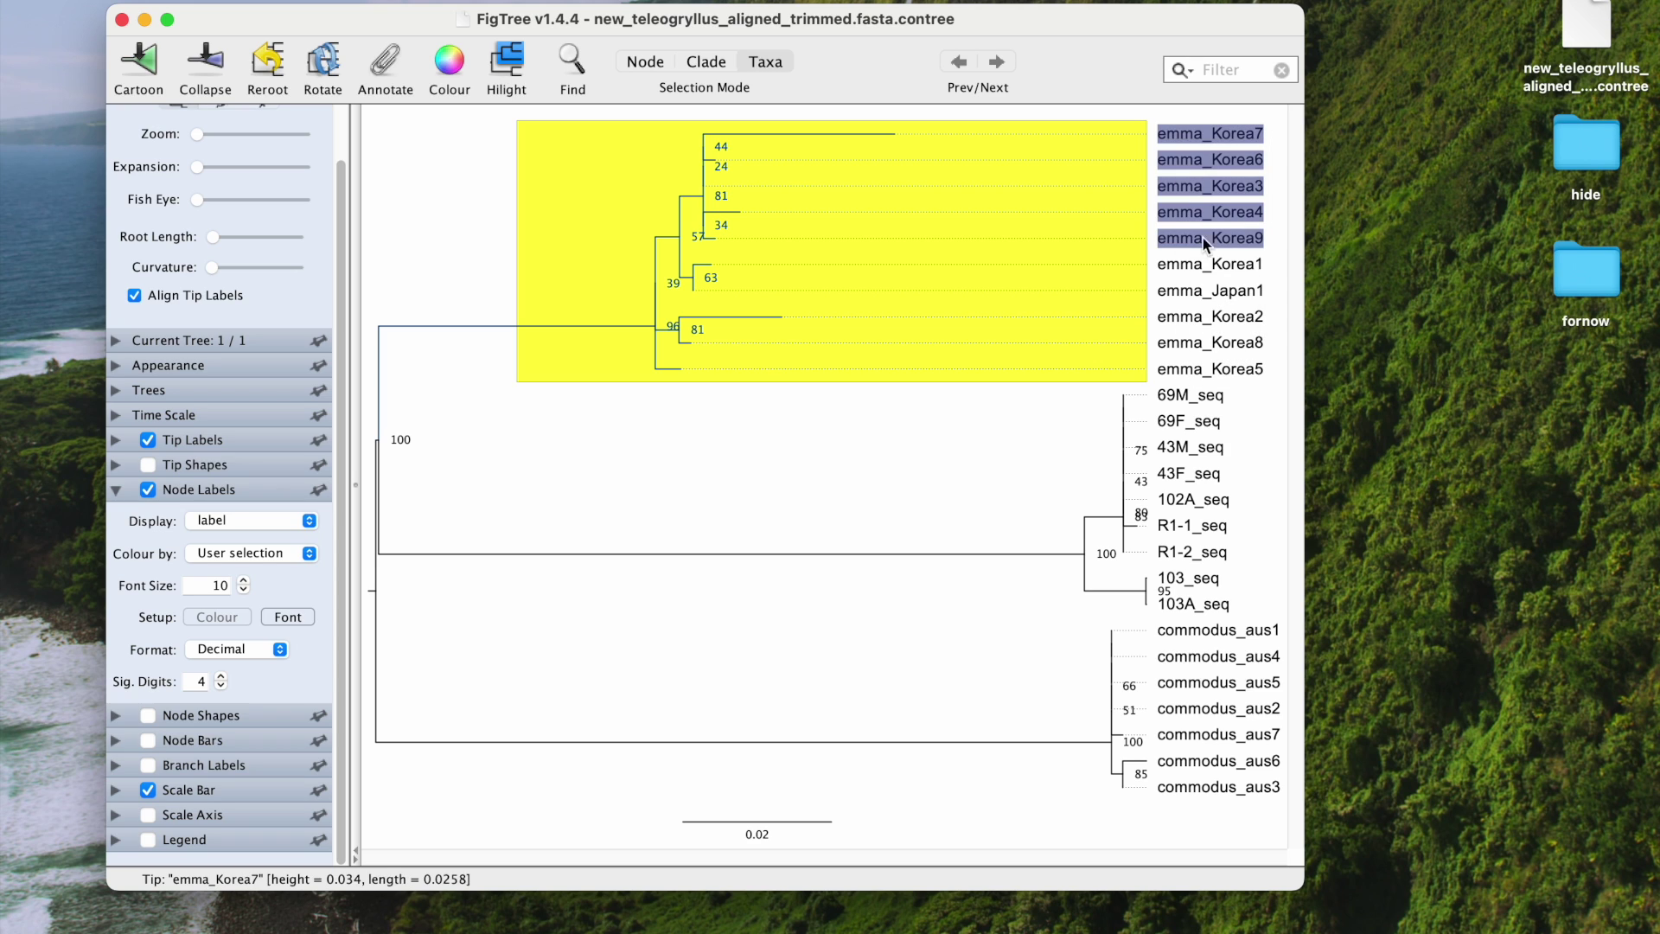
left_click(1214, 269)
left_click(1262, 376)
left_click_drag(1262, 376, 1162, 121)
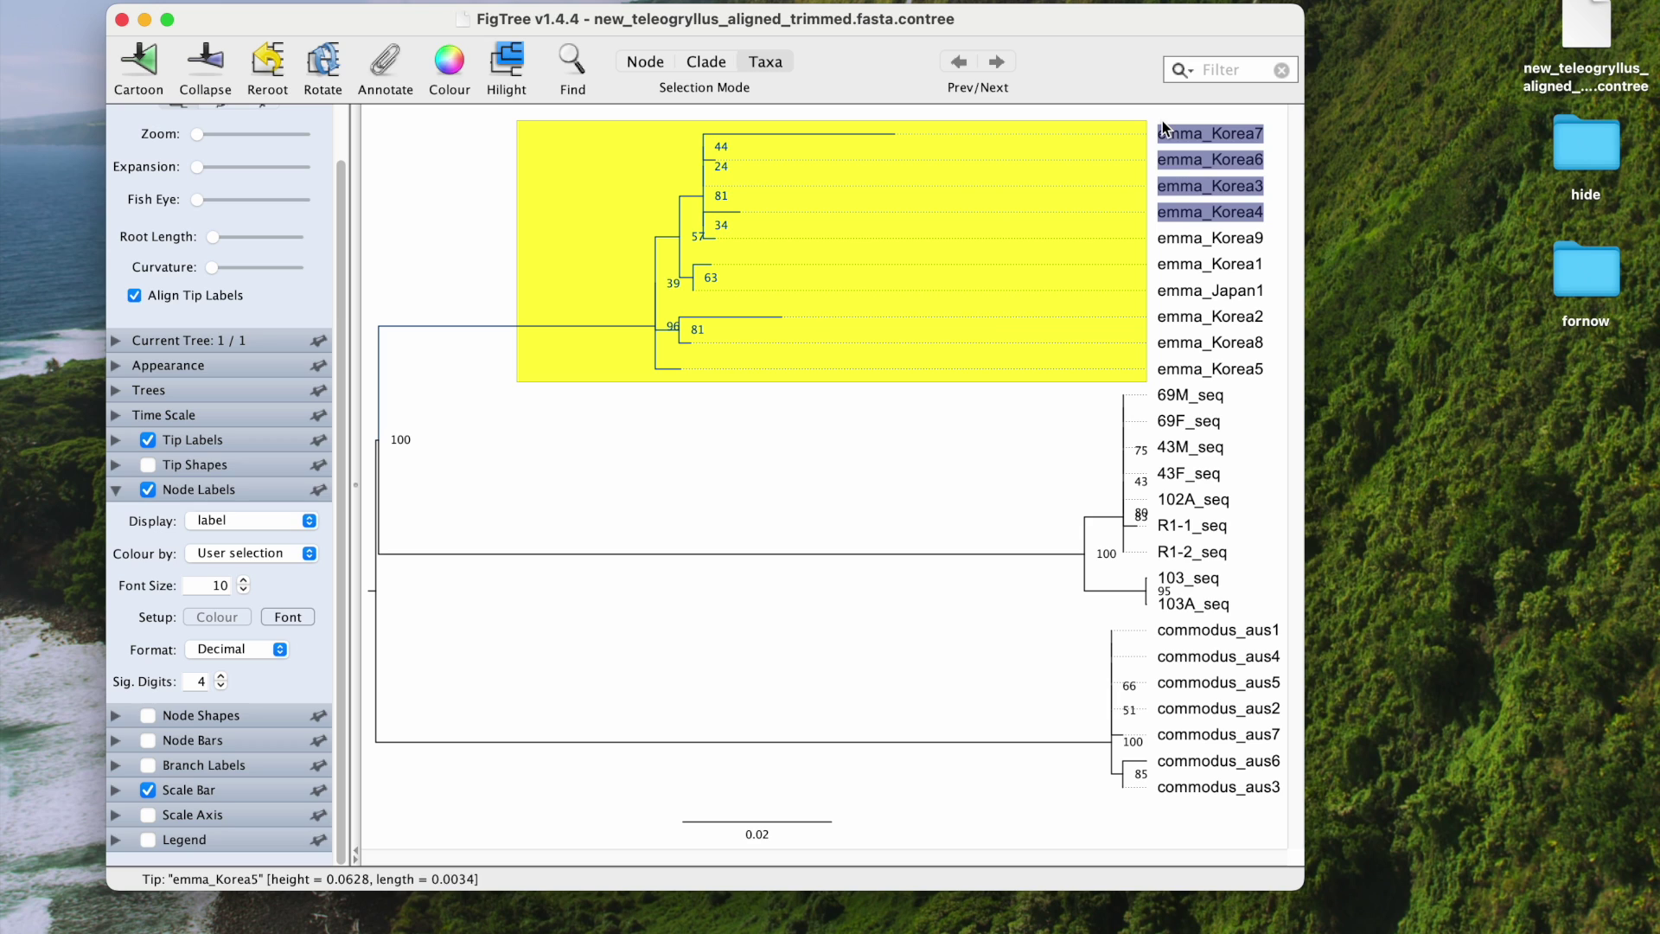
left_click_drag(614, 185, 705, 371)
left_click_drag(591, 230, 713, 388)
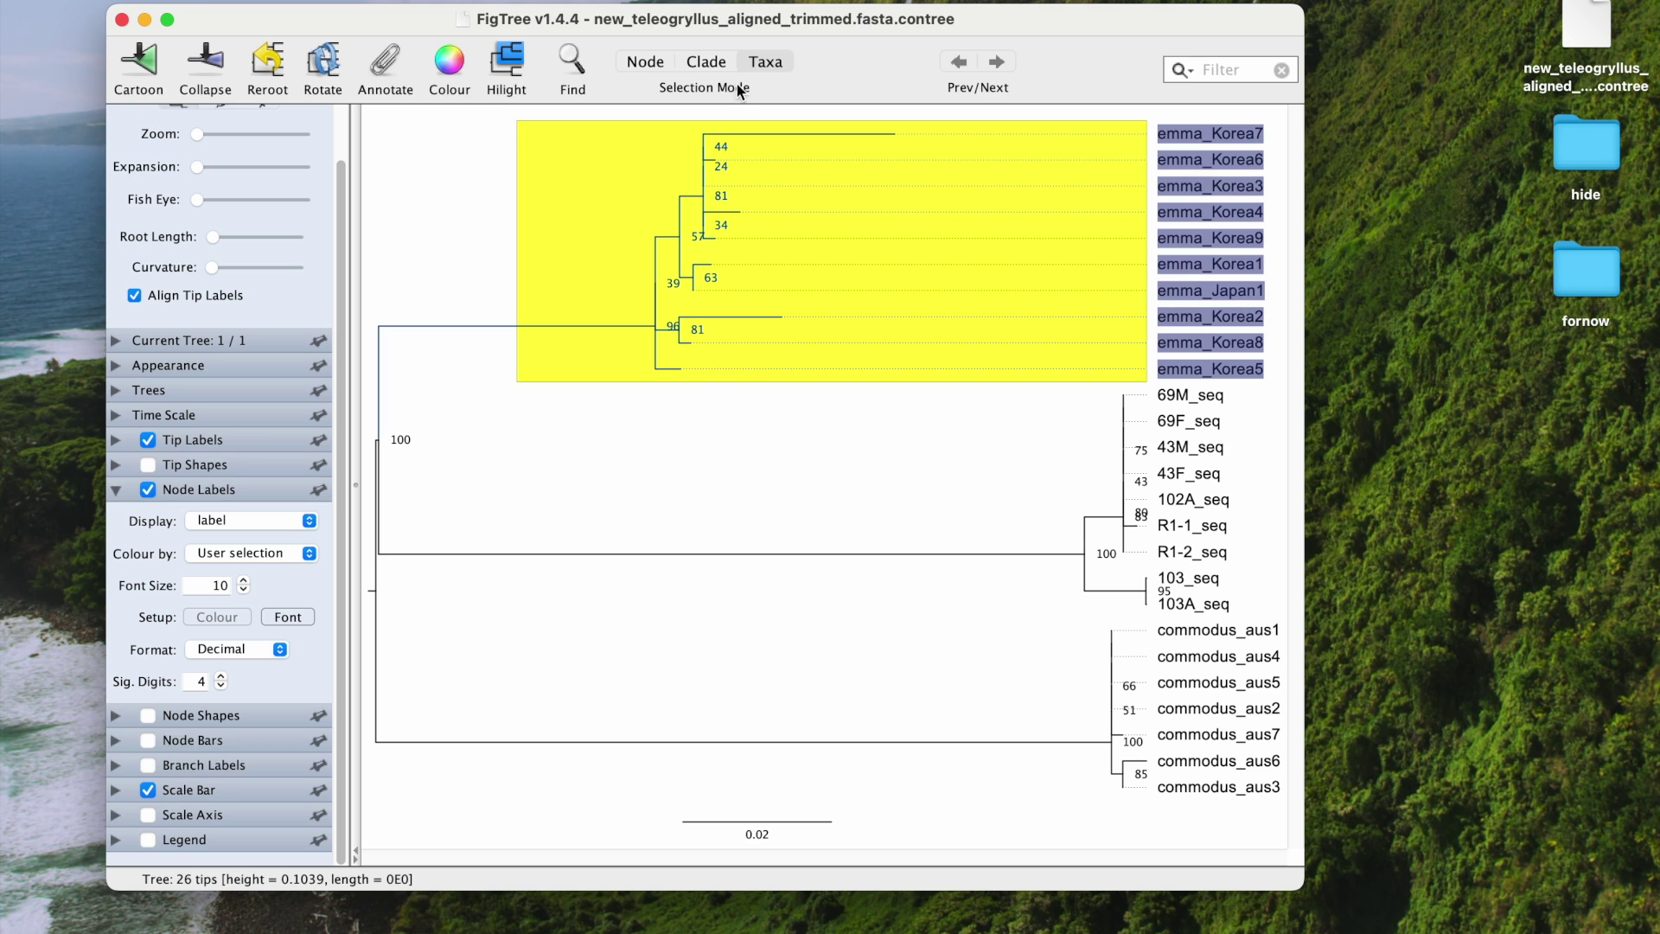
- Colour the selected emma tip labels red with a crayon swatch
left_click(451, 61)
left_click(709, 406)
left_click(613, 459)
left_click(604, 635)
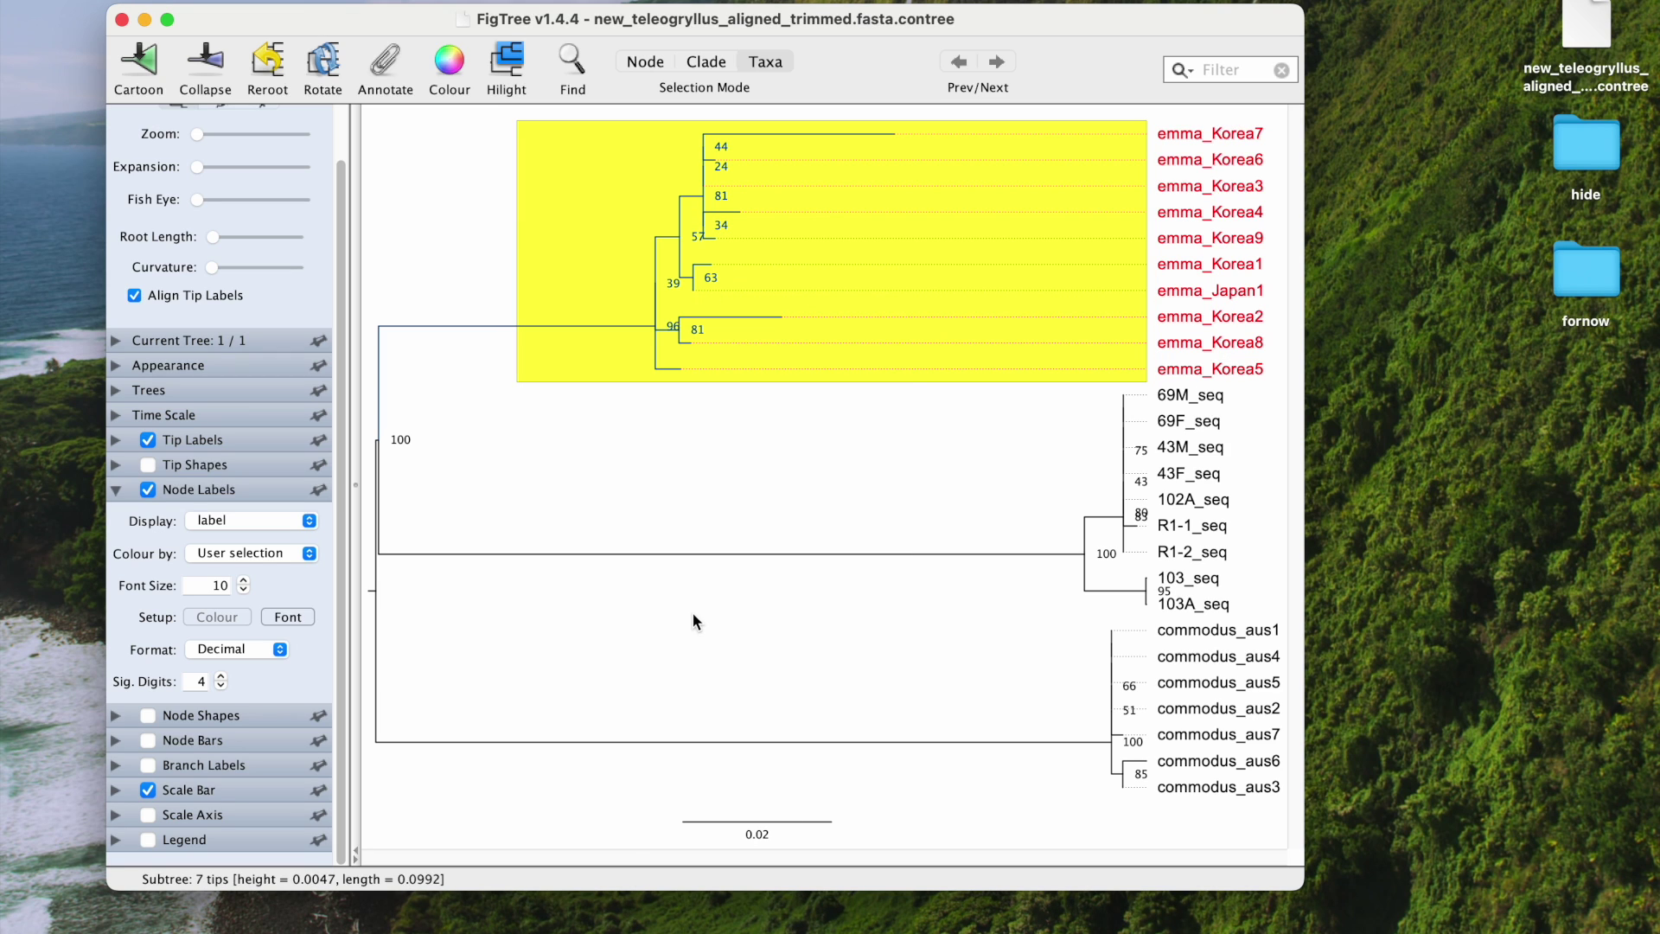
left_click(785, 596)
- Select the _seq tips from 69M_seq downward
left_click_drag(1251, 605, 1163, 400)
left_click_drag(1242, 604, 1167, 493)
left_click_drag(1252, 605, 1173, 548)
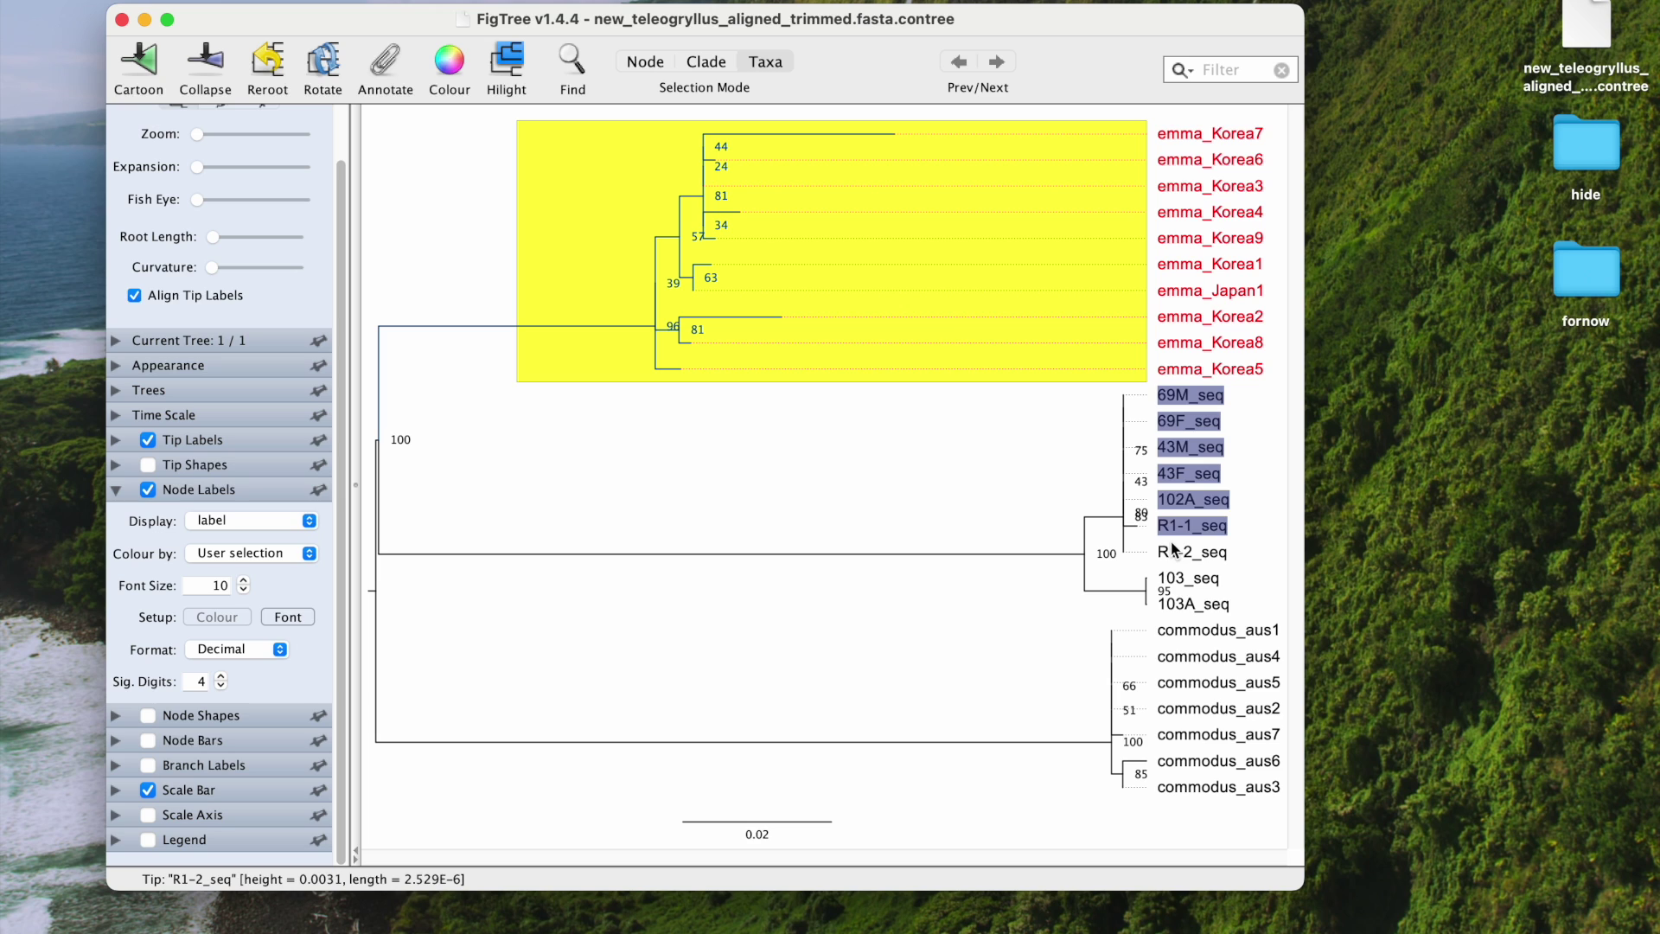
- Colour 69M_seq through R1-1_seq green, then R1-2_seq, 103_seq and 103A_seq green too
left_click(450, 64)
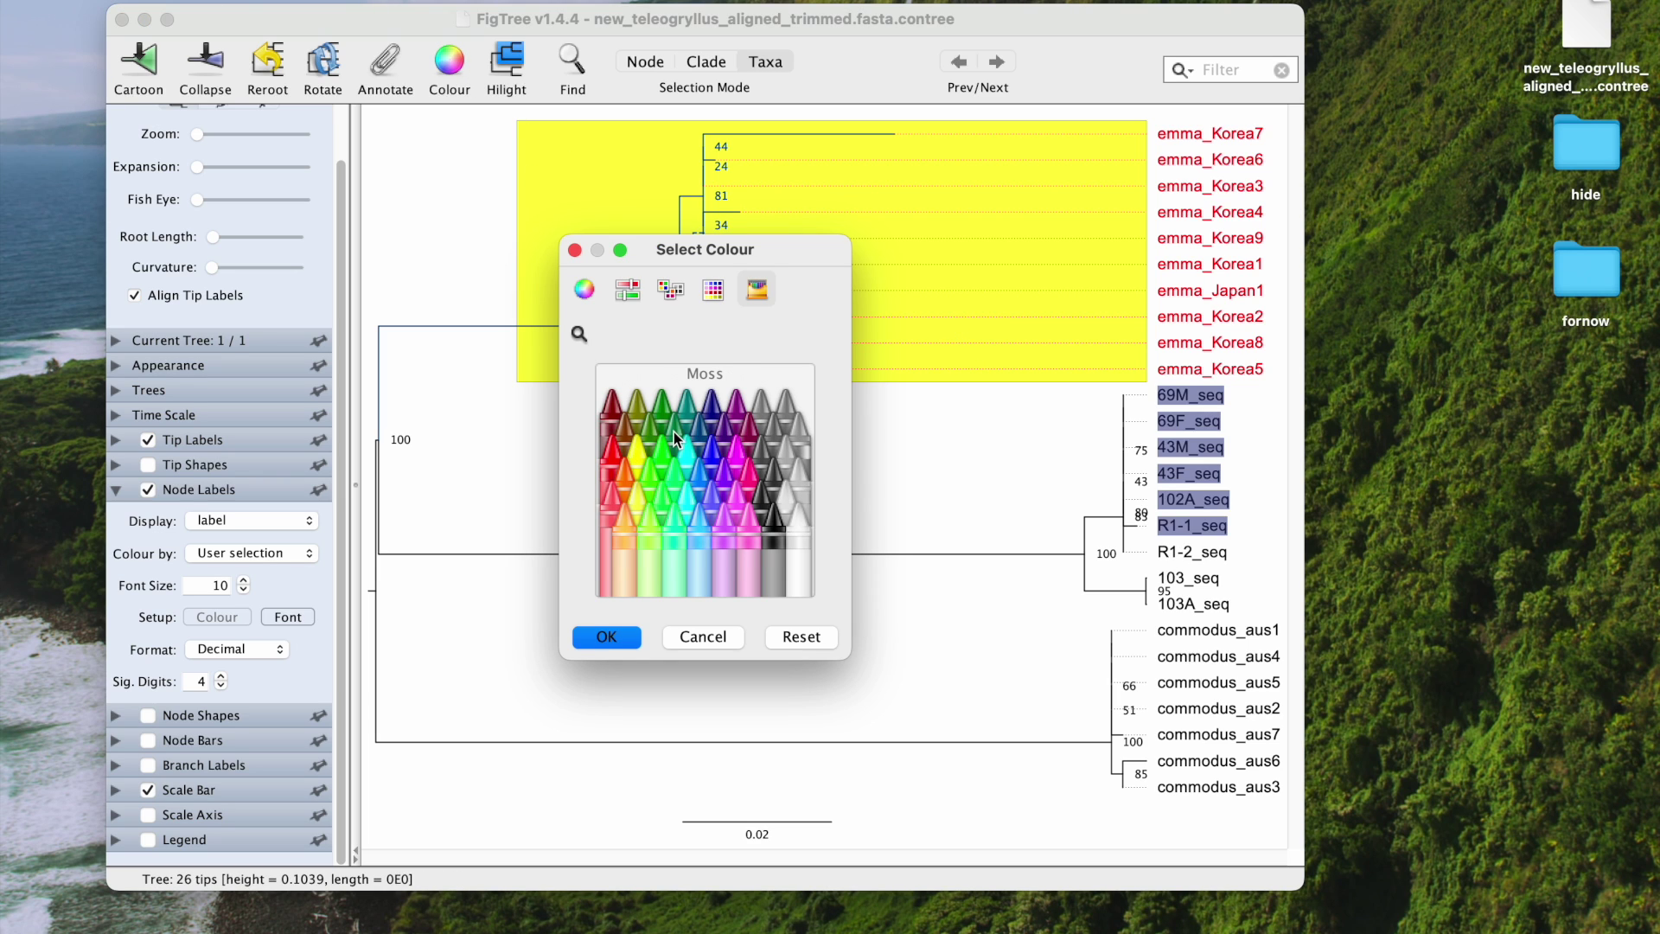
left_click(605, 637)
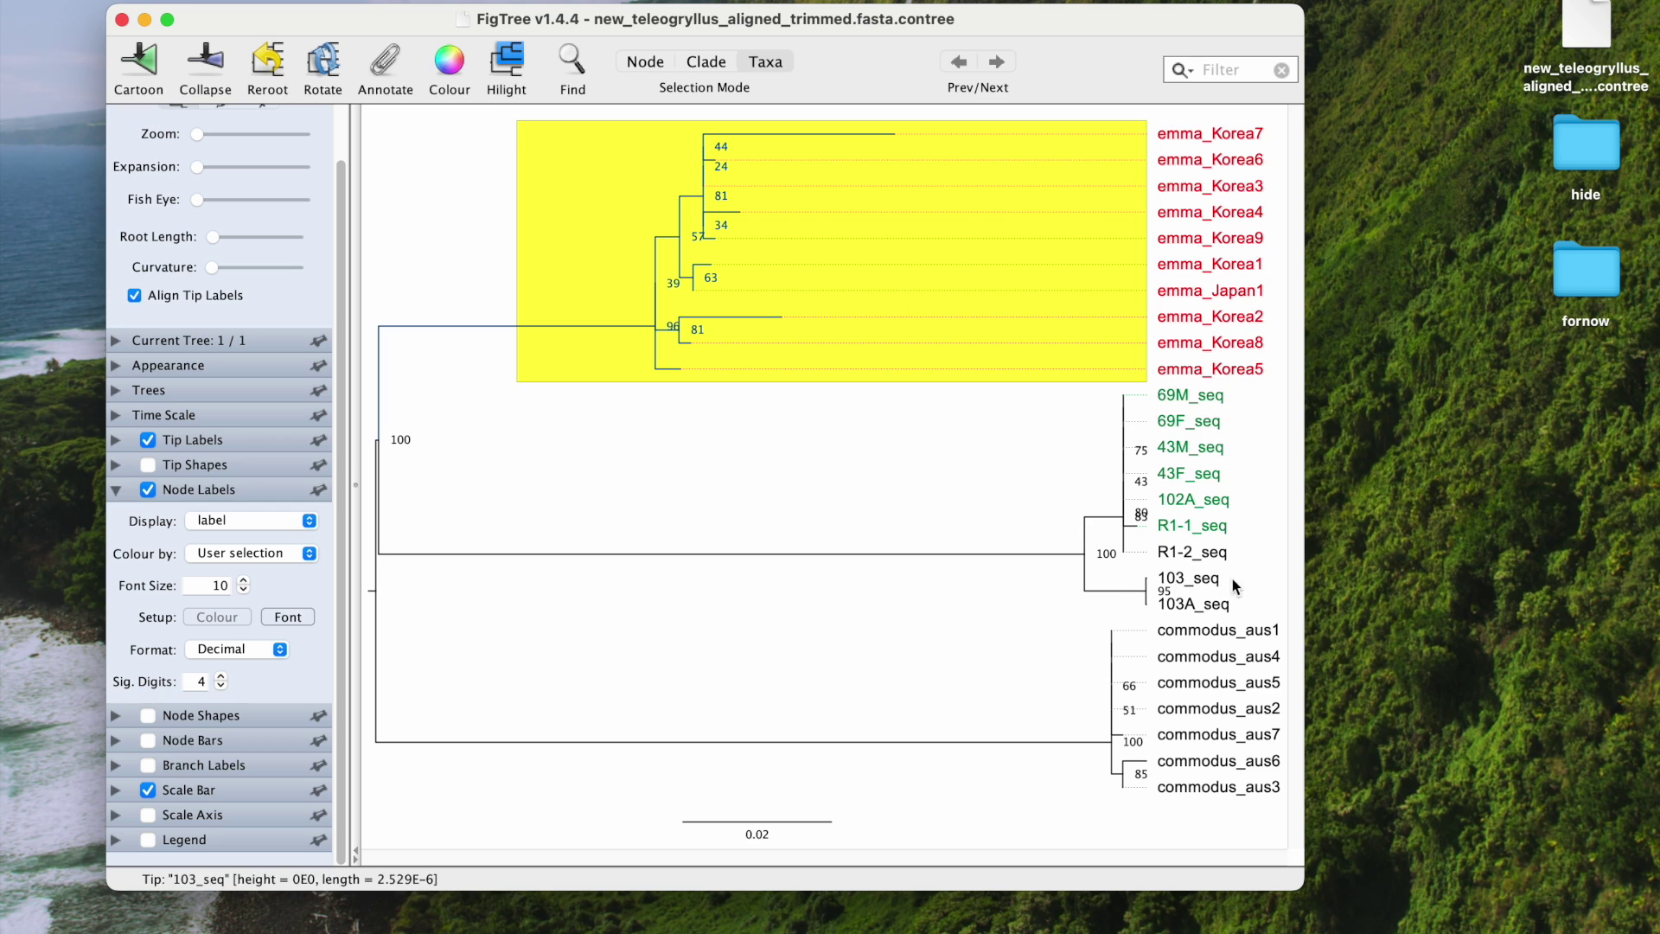
left_click_drag(1238, 609, 1179, 547)
left_click(1201, 585)
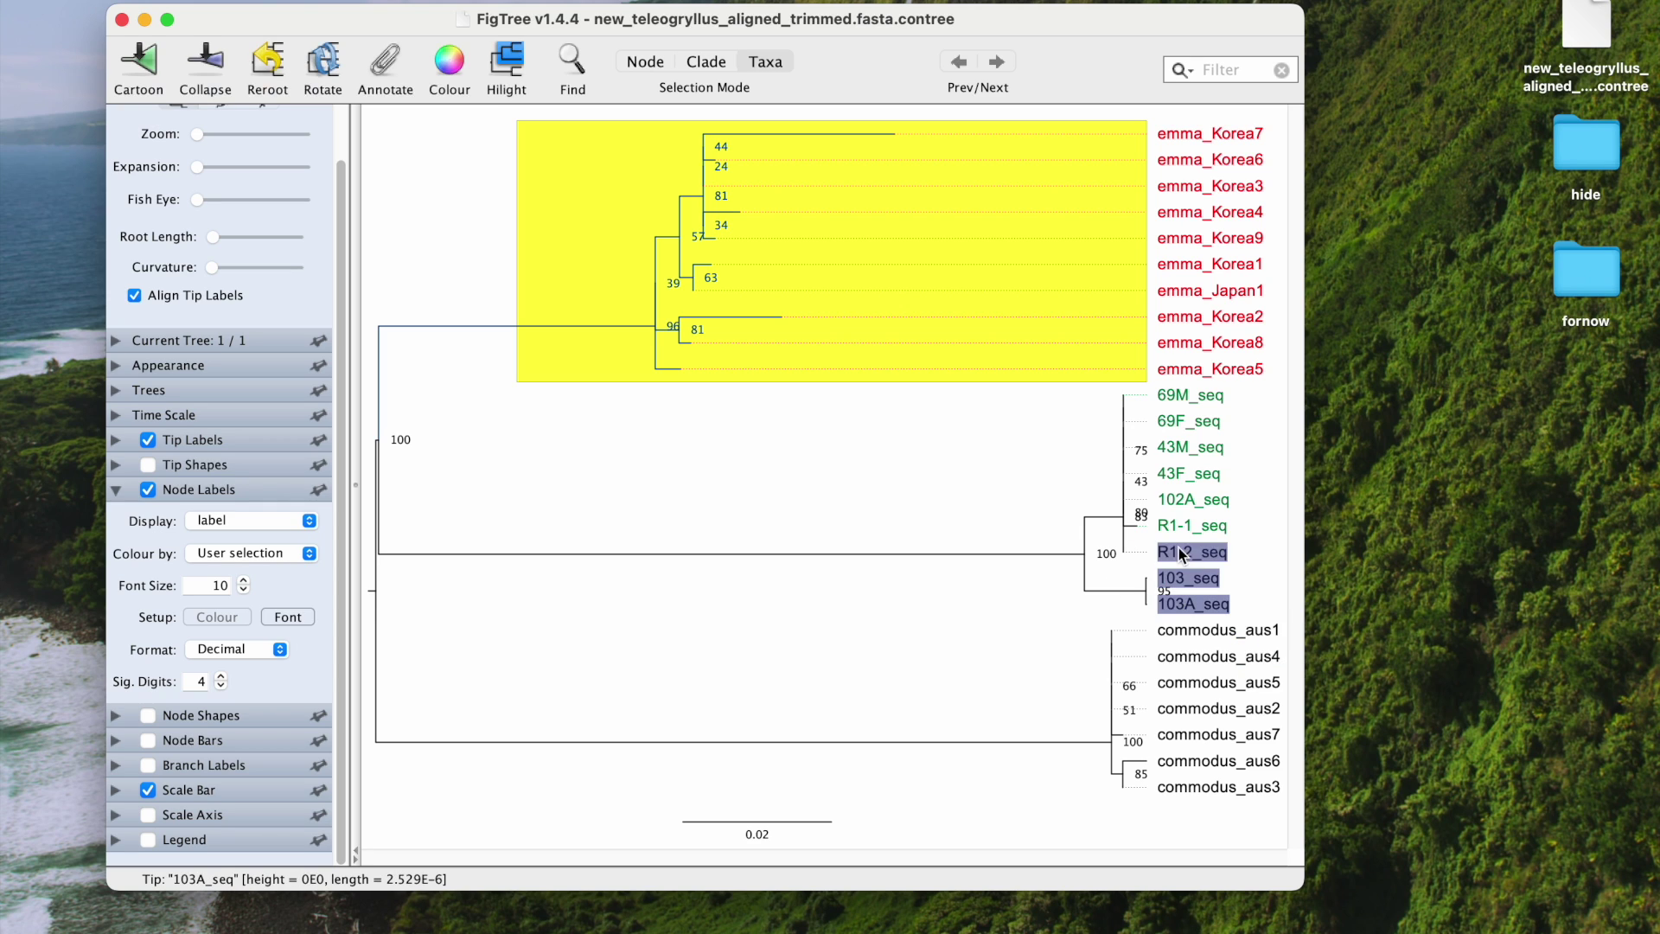
left_click(444, 67)
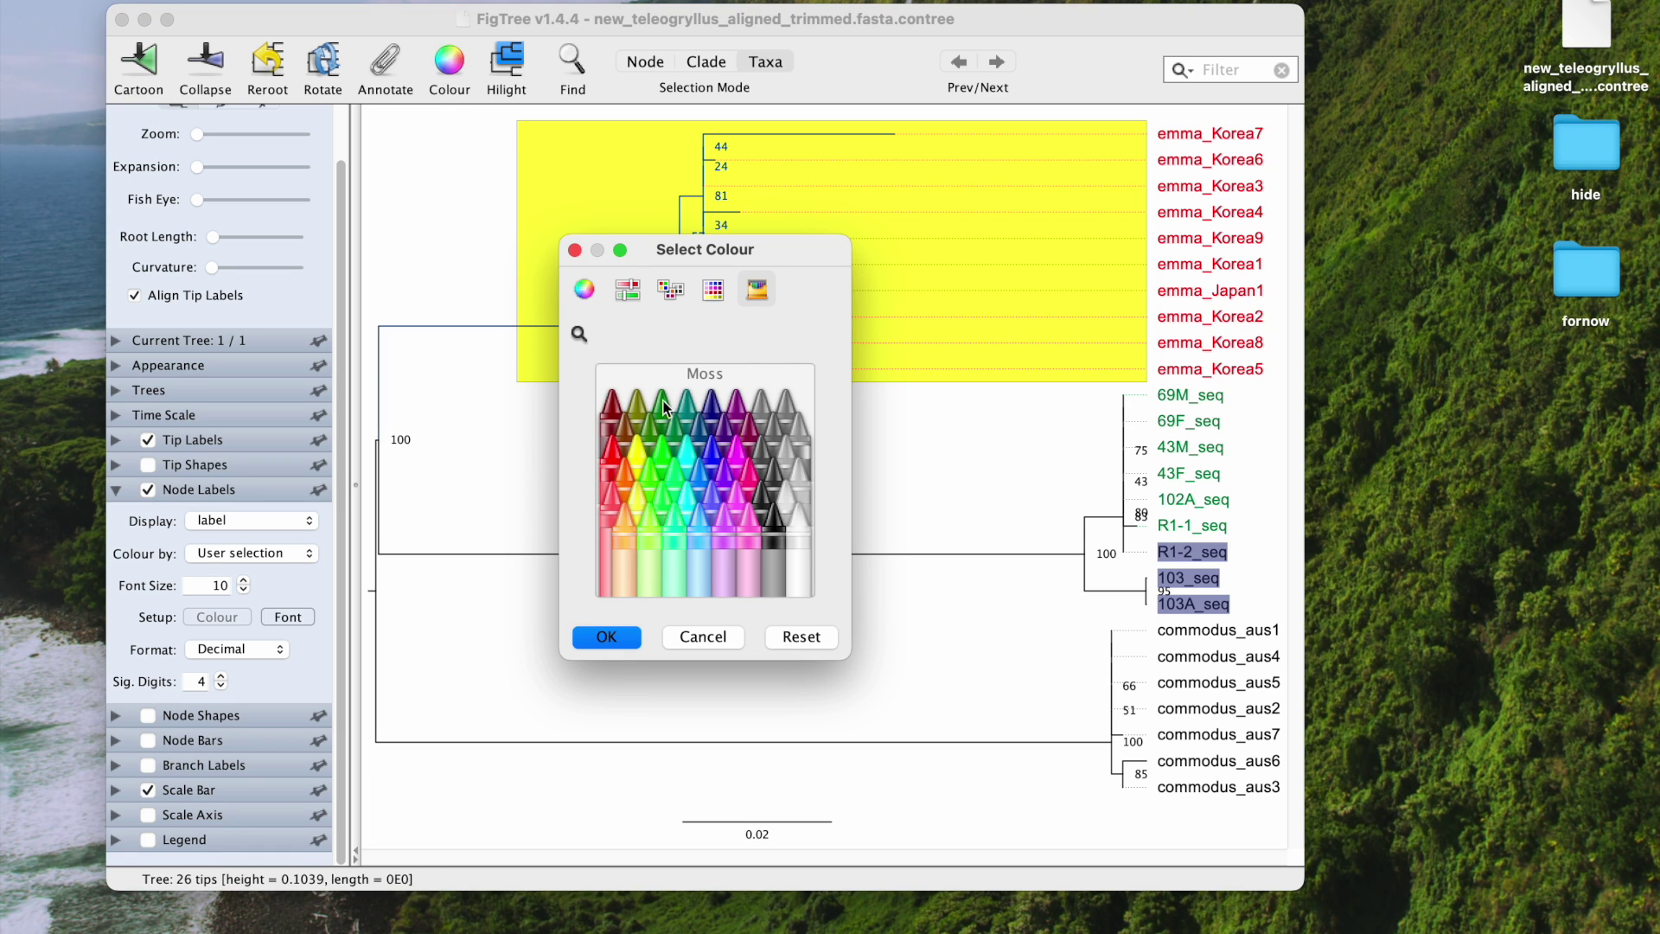
left_click(608, 638)
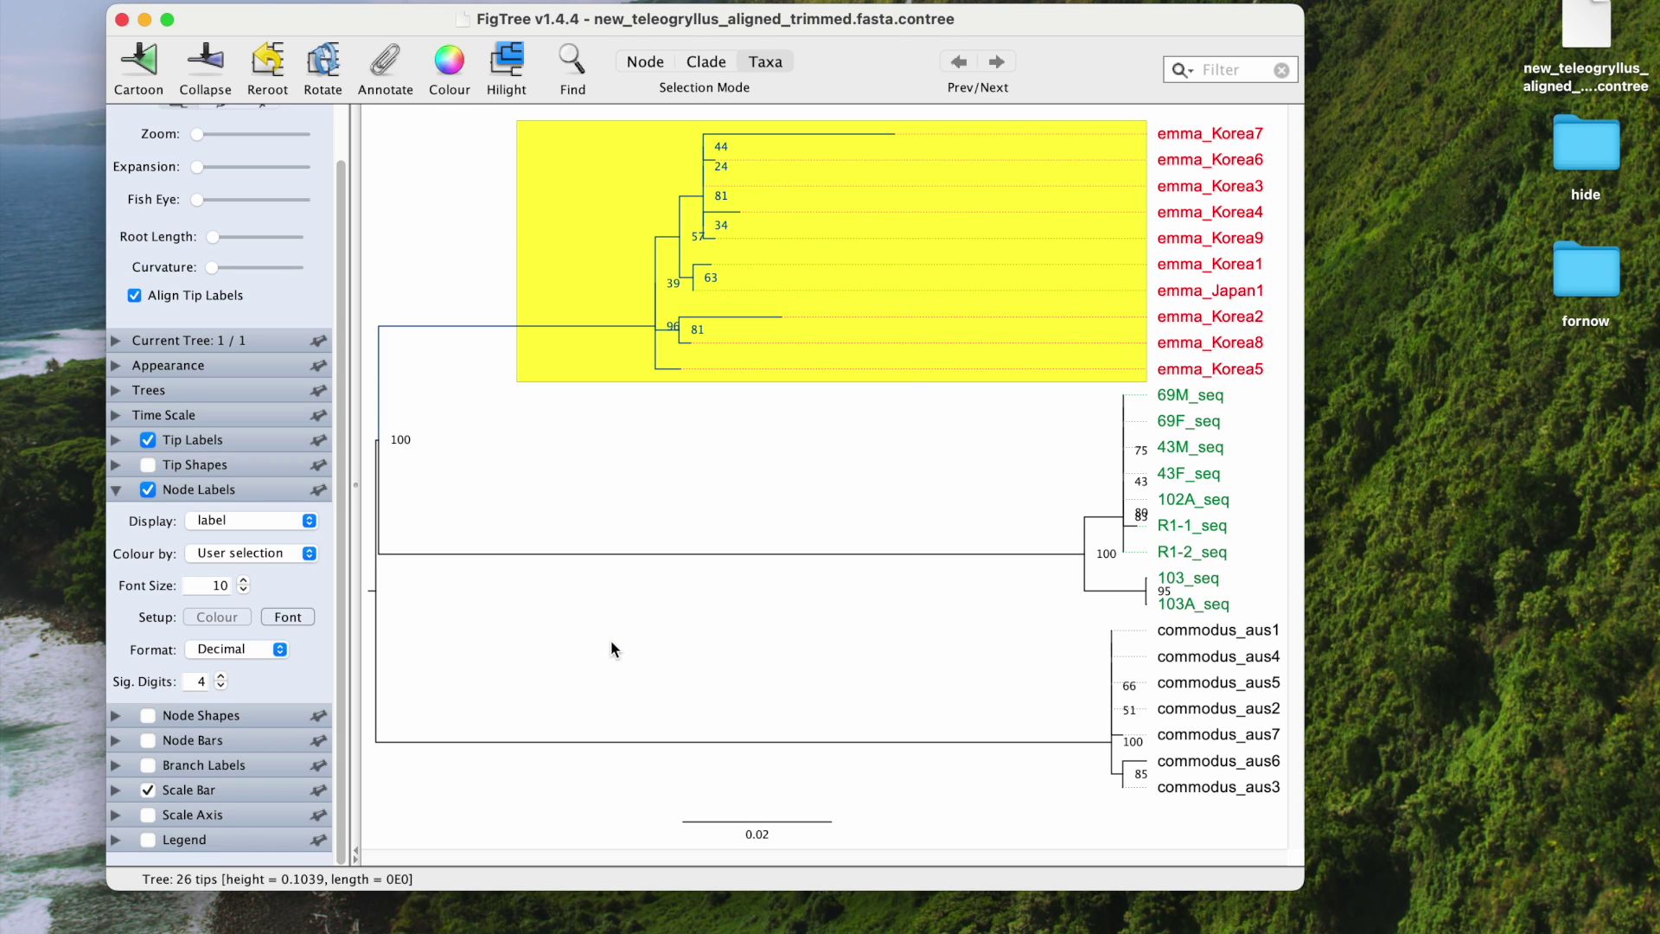
left_click_drag(1229, 814, 1112, 619)
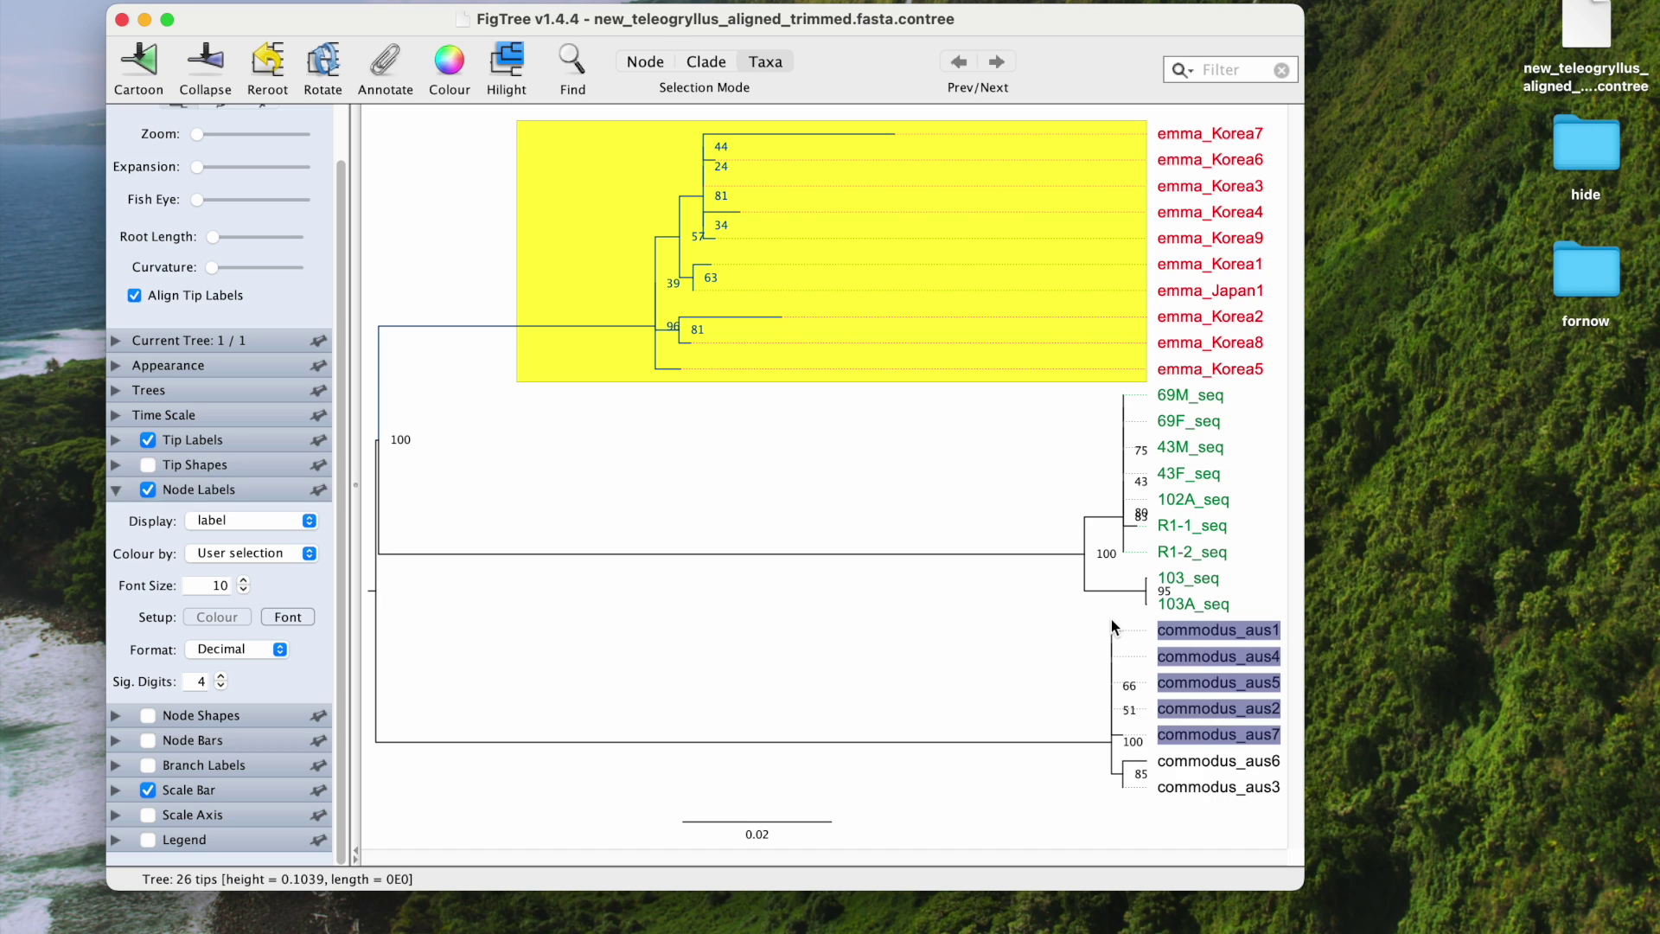
- Colour the commodus_aus1 and commodus_aus4 tip labels purple with the Grape crayon
left_click_drag(1192, 783, 1176, 729)
left_click_drag(1199, 806, 1160, 619)
left_click_drag(1206, 763, 1139, 617)
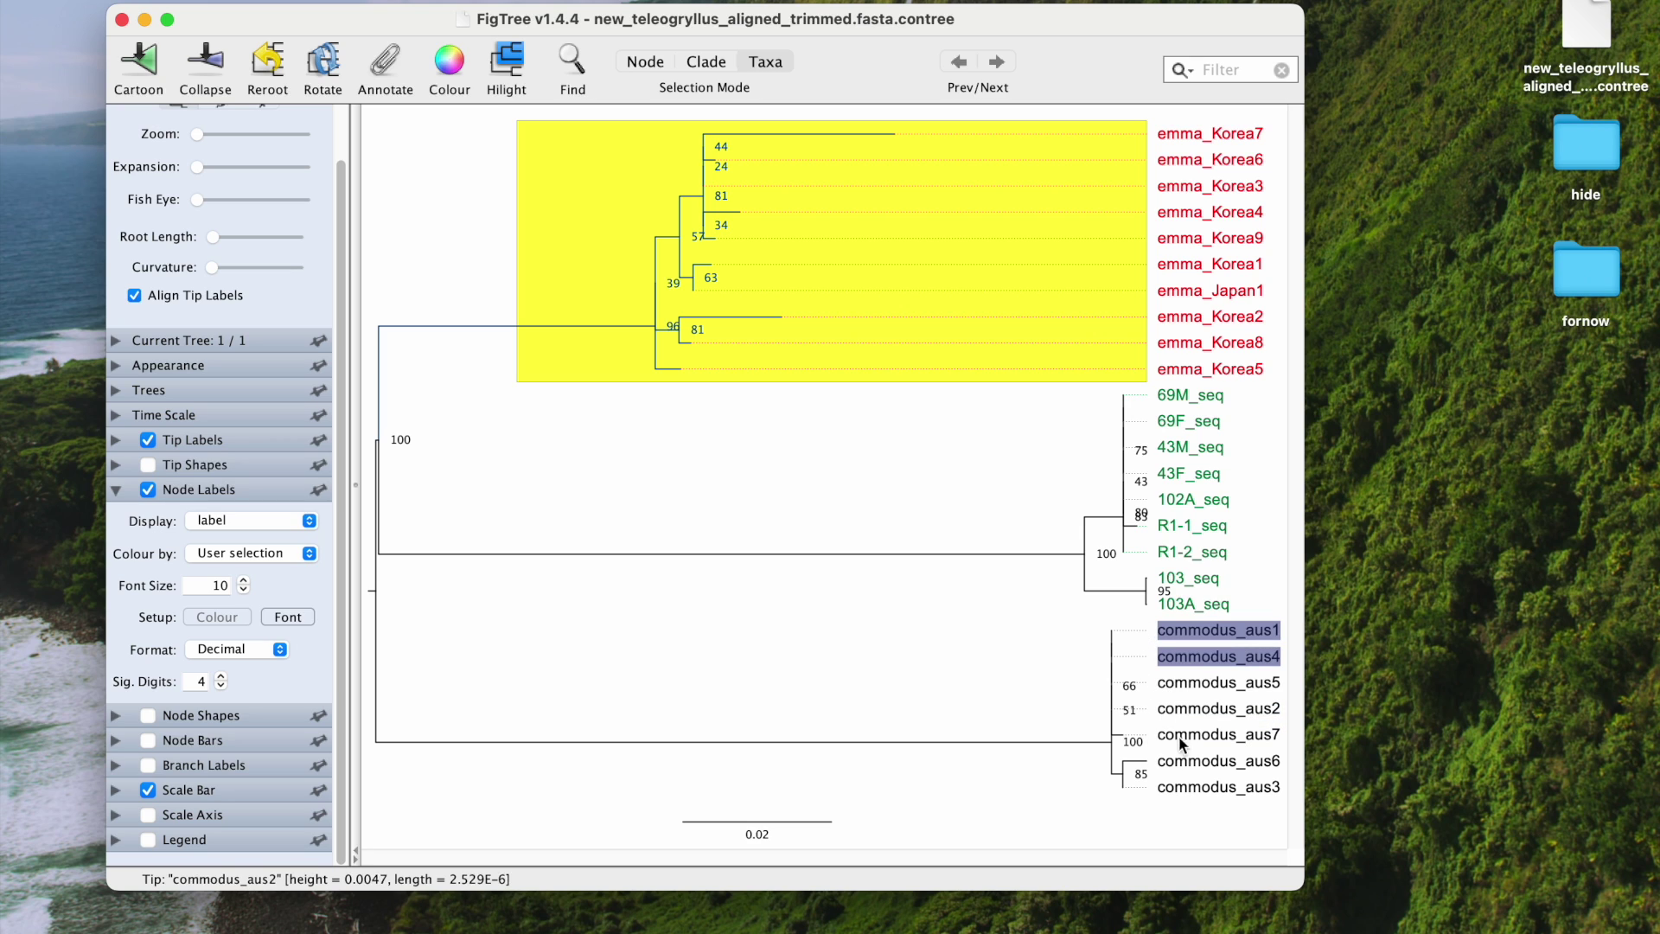
left_click(446, 78)
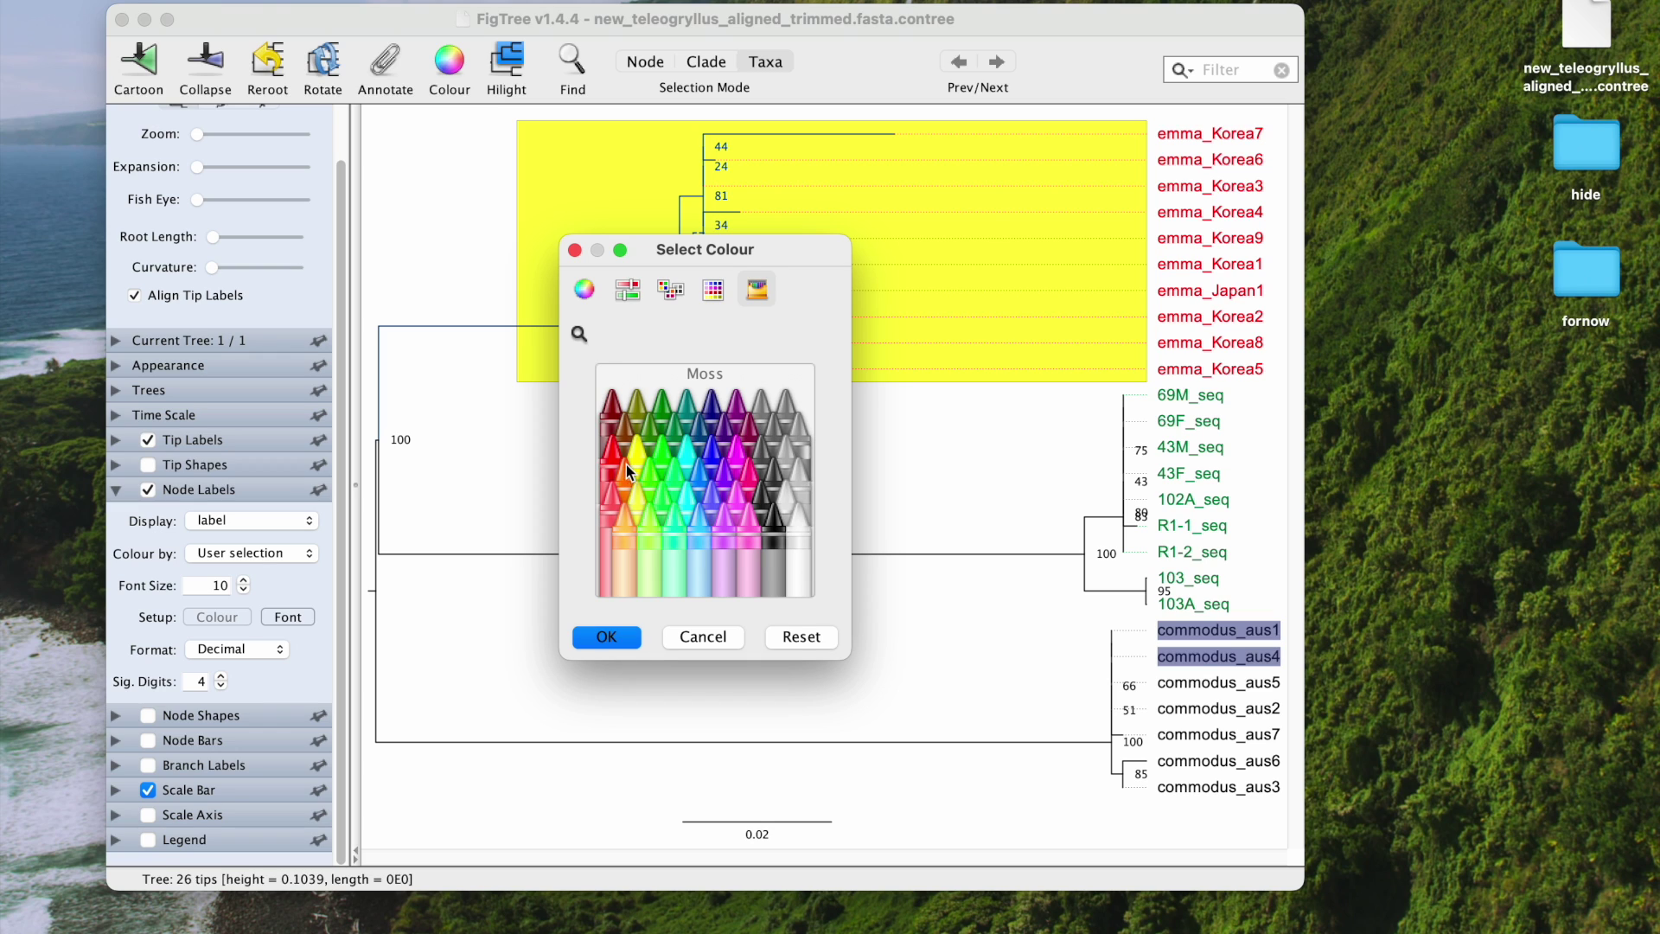
left_click(726, 479)
left_click(630, 636)
- Colour the remaining commodus tips (aus5, aus2, aus7, aus6, aus3) purple as well
left_click_drag(1218, 746, 1165, 672)
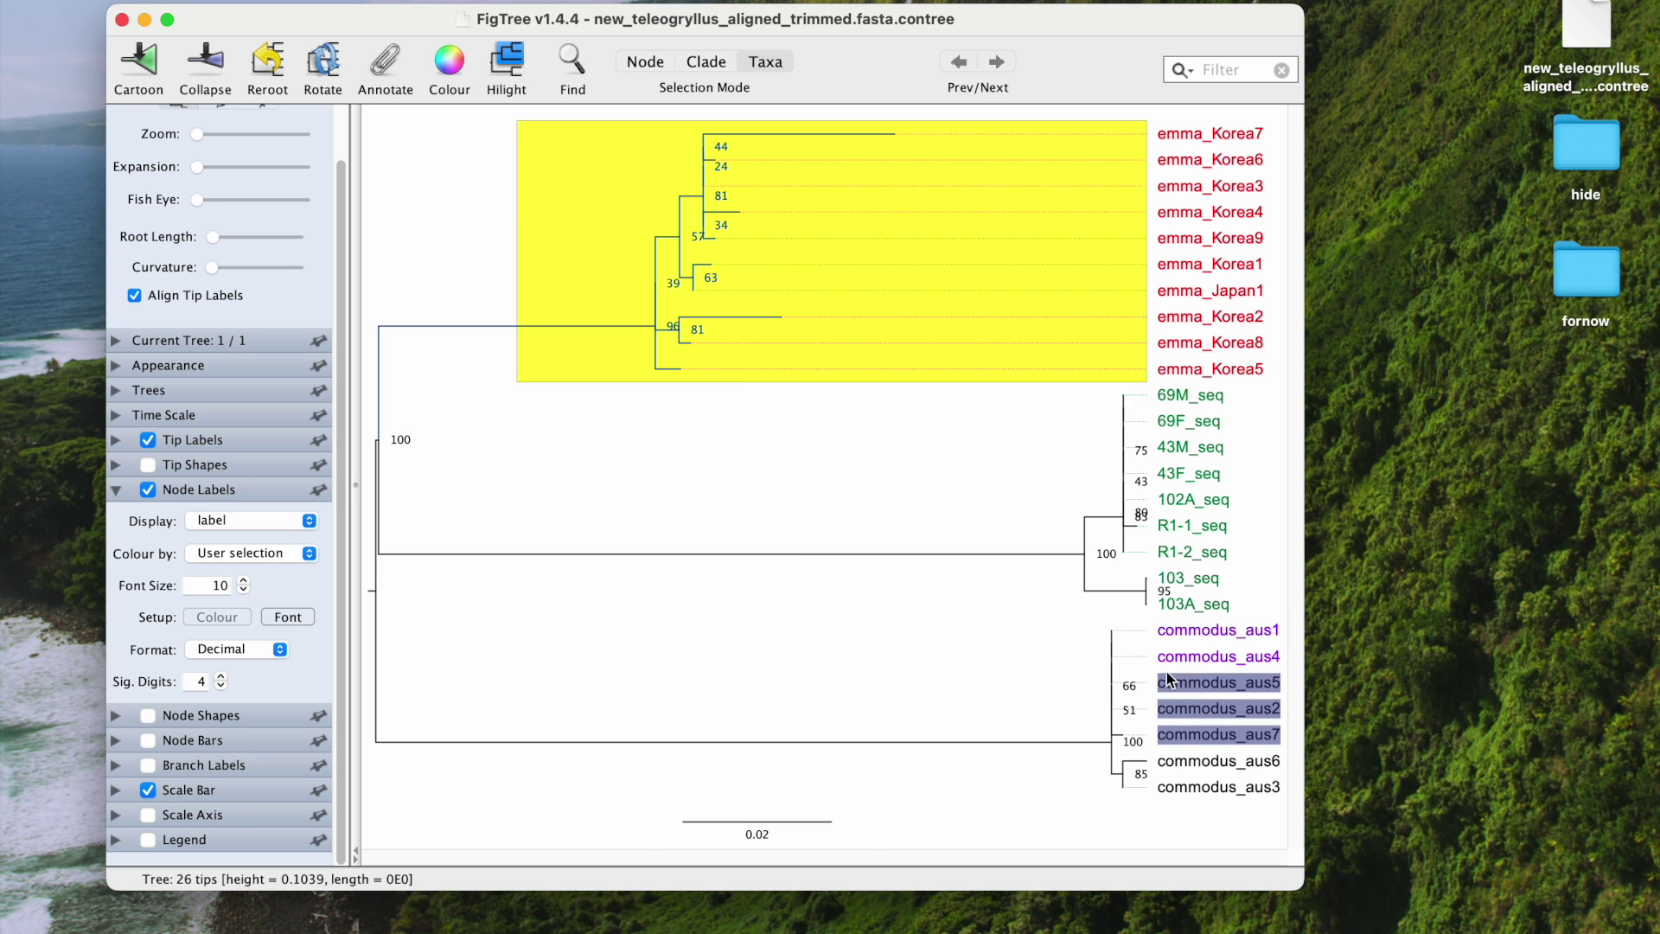
left_click(451, 50)
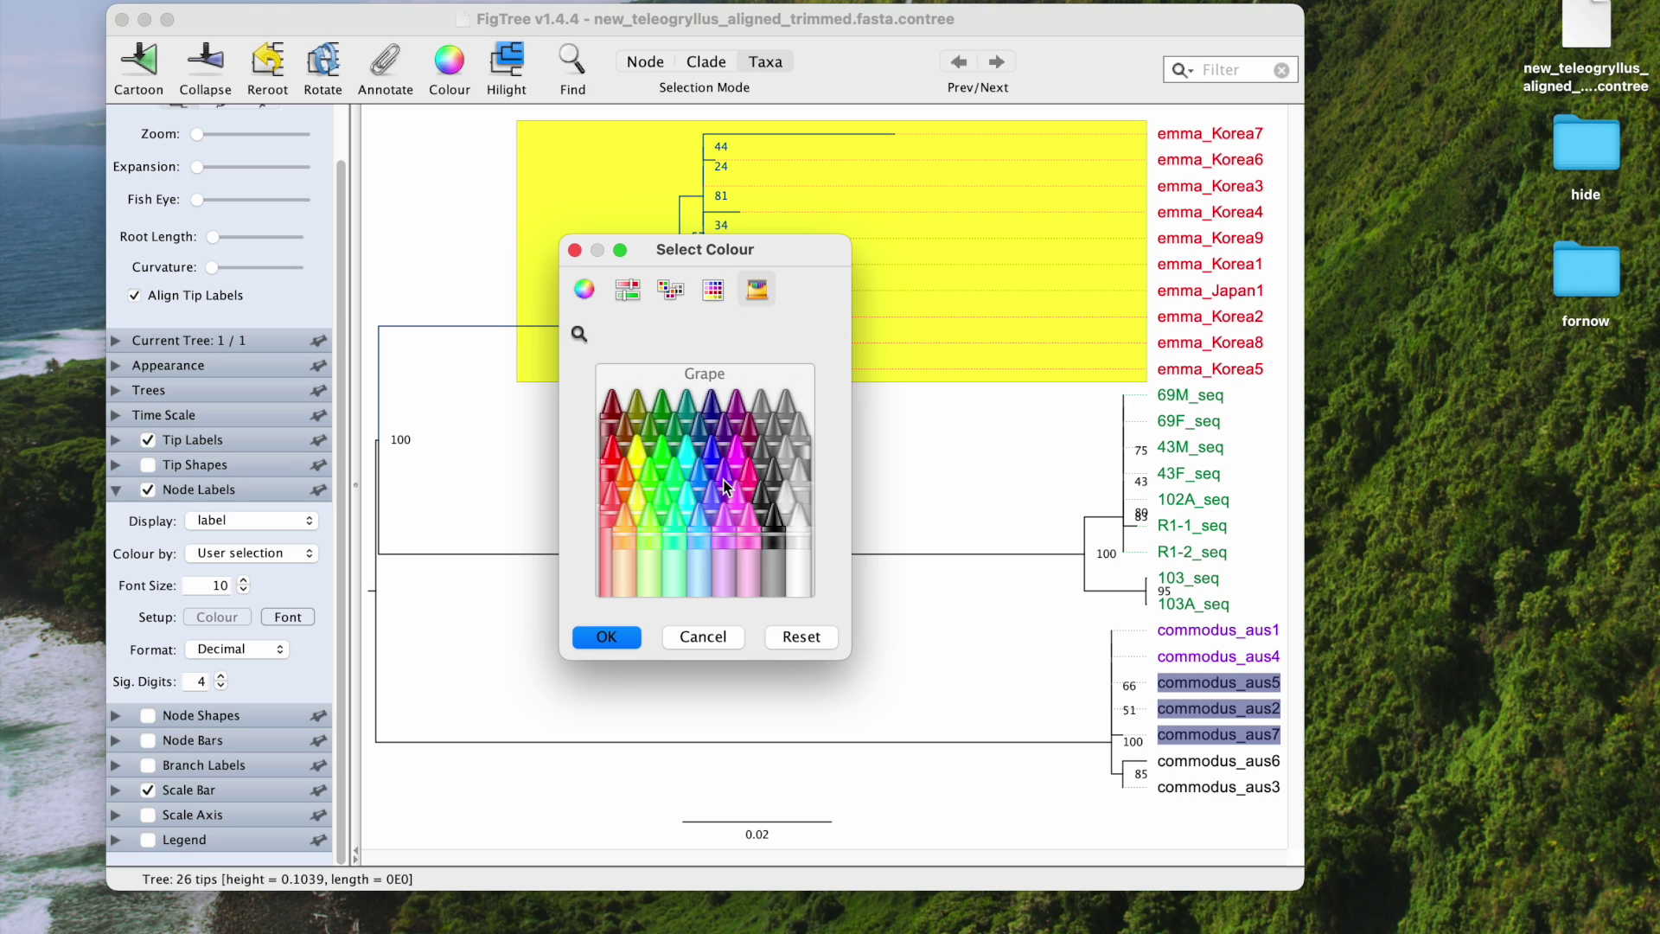
left_click(609, 637)
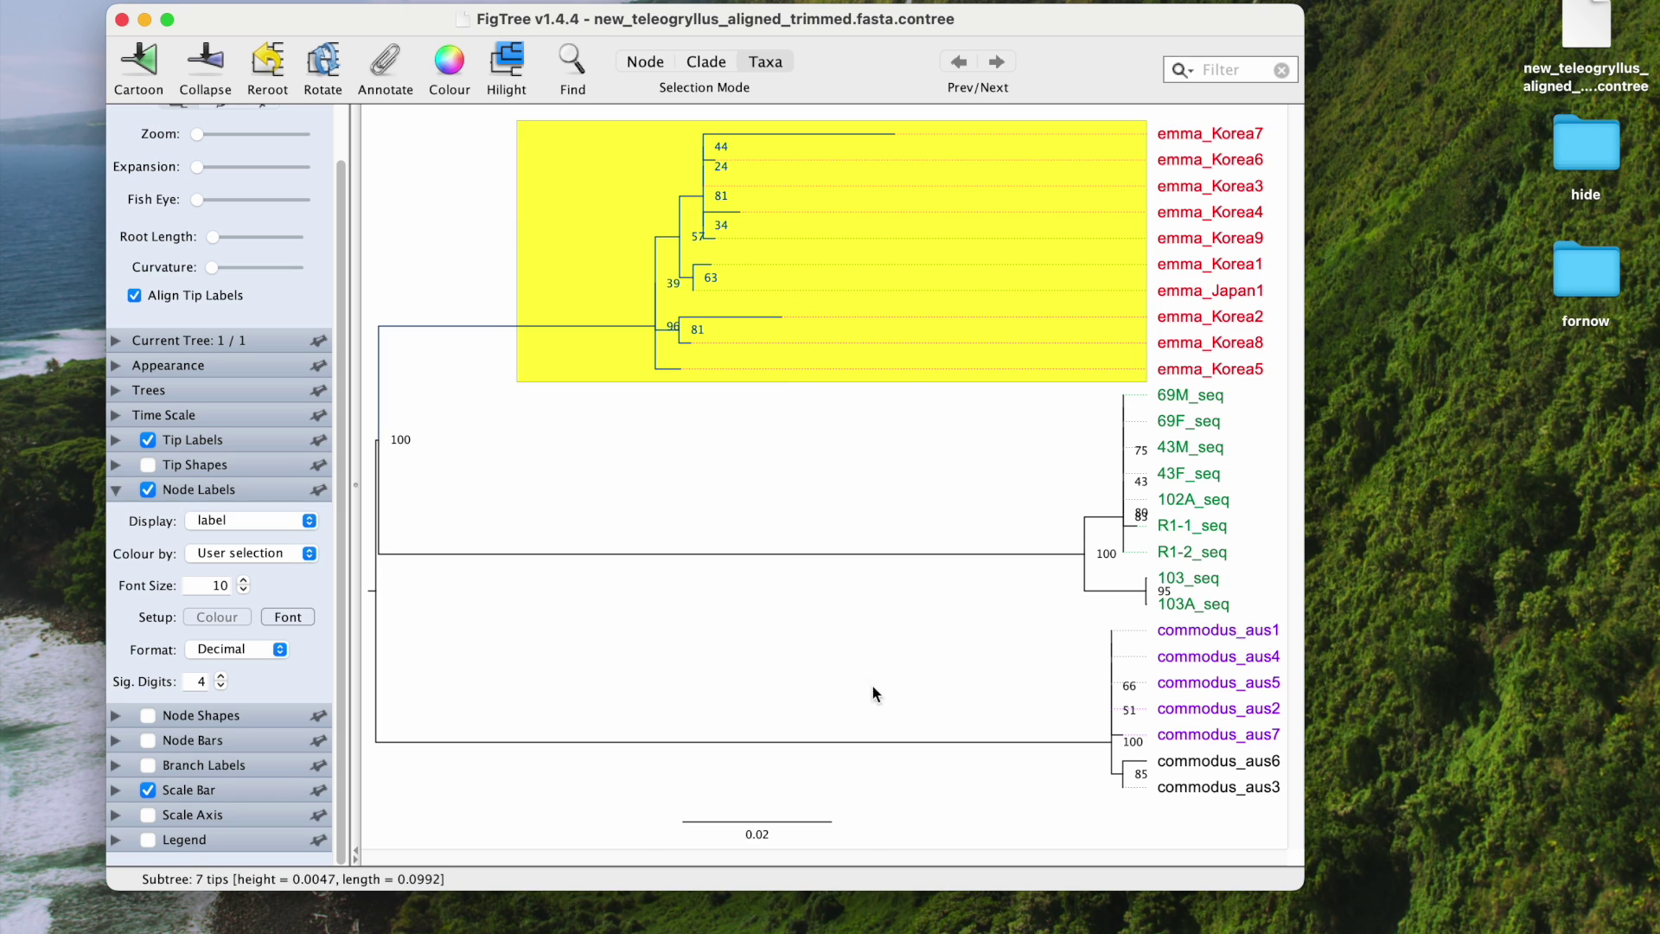
left_click_drag(1166, 782, 1142, 749)
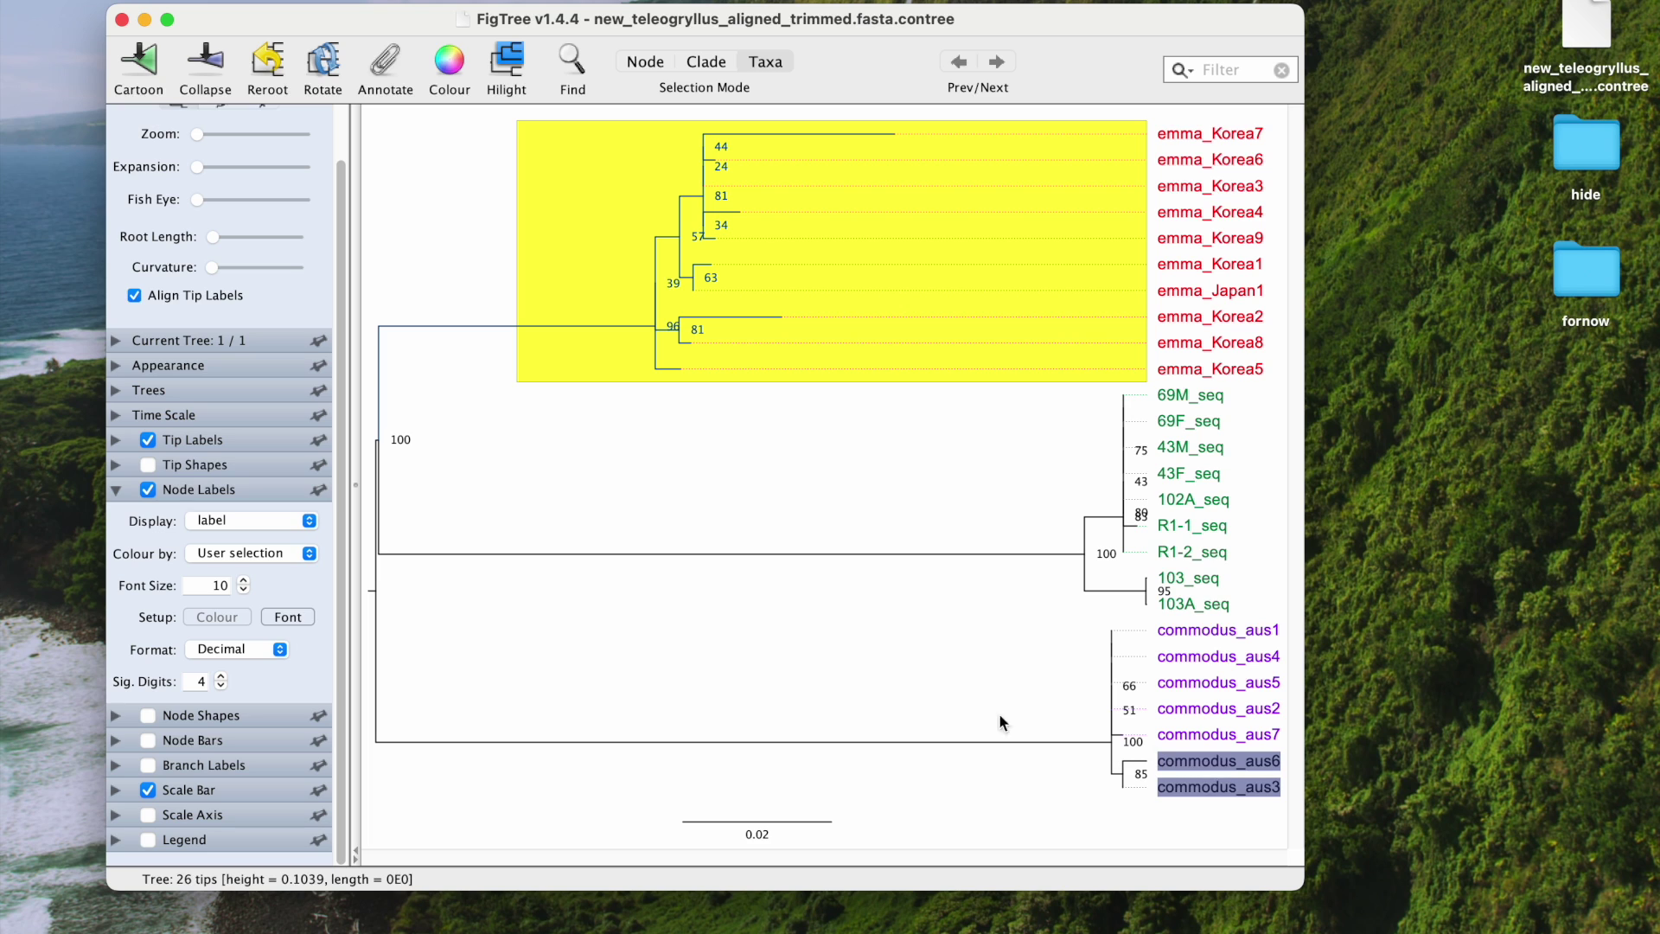
left_click(449, 60)
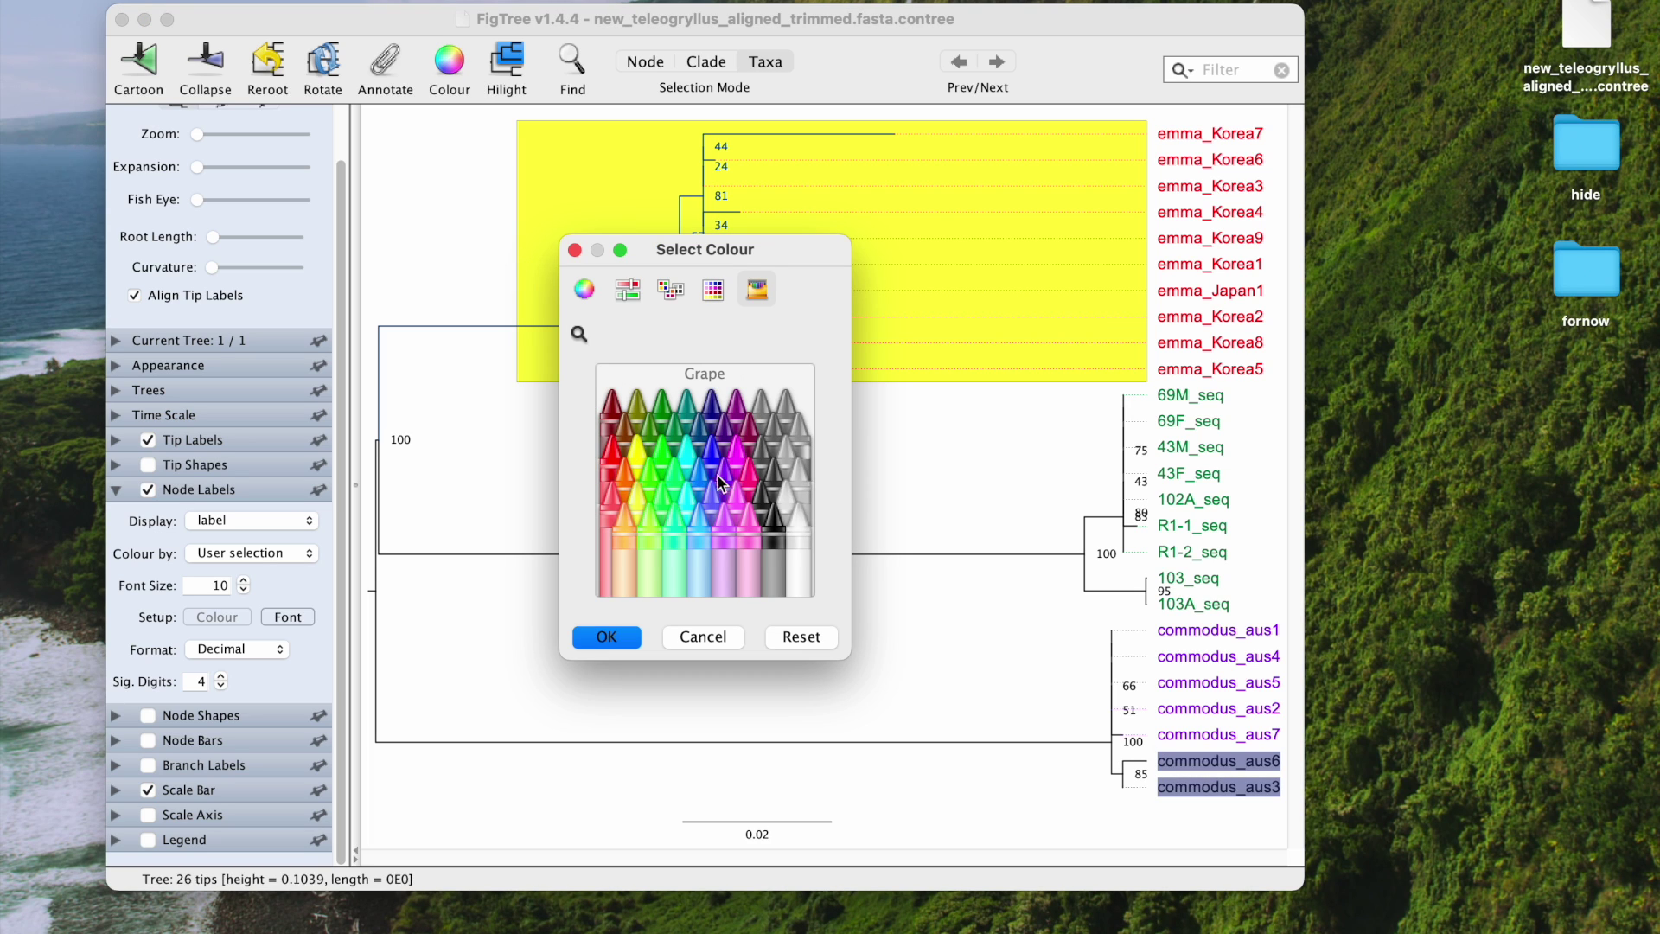
left_click(591, 637)
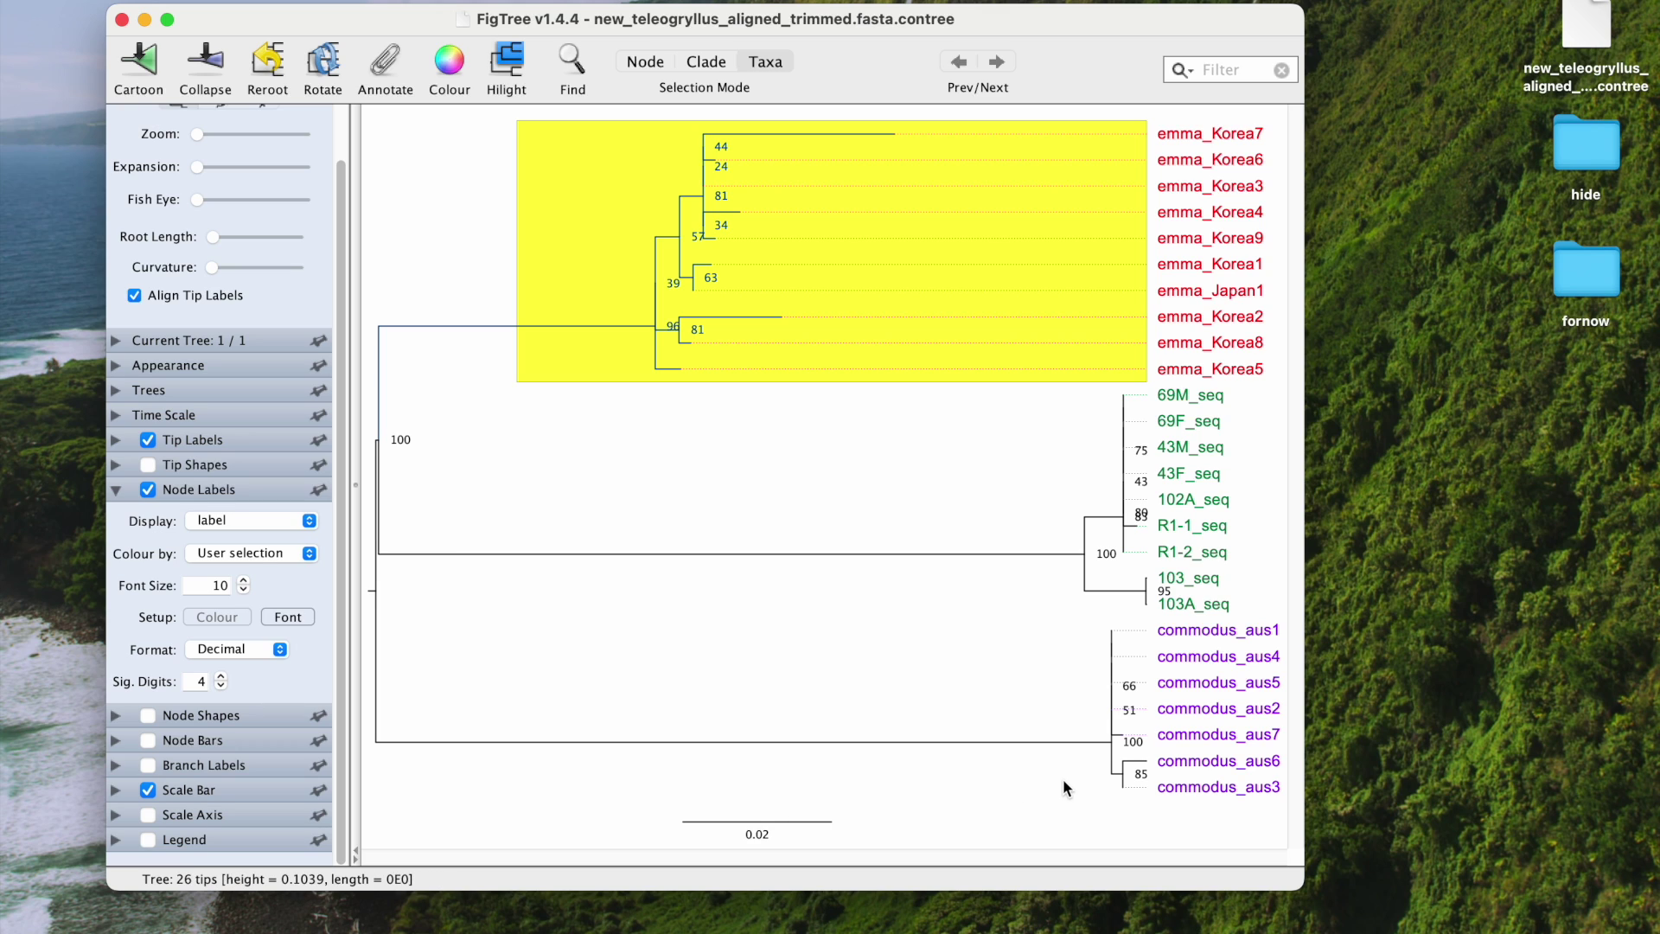